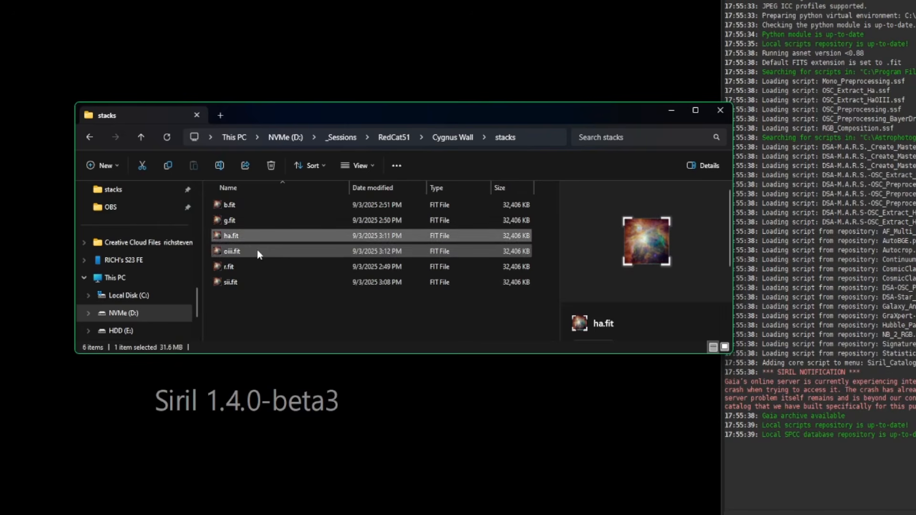
pyautogui.click(257, 250)
pyautogui.click(254, 283)
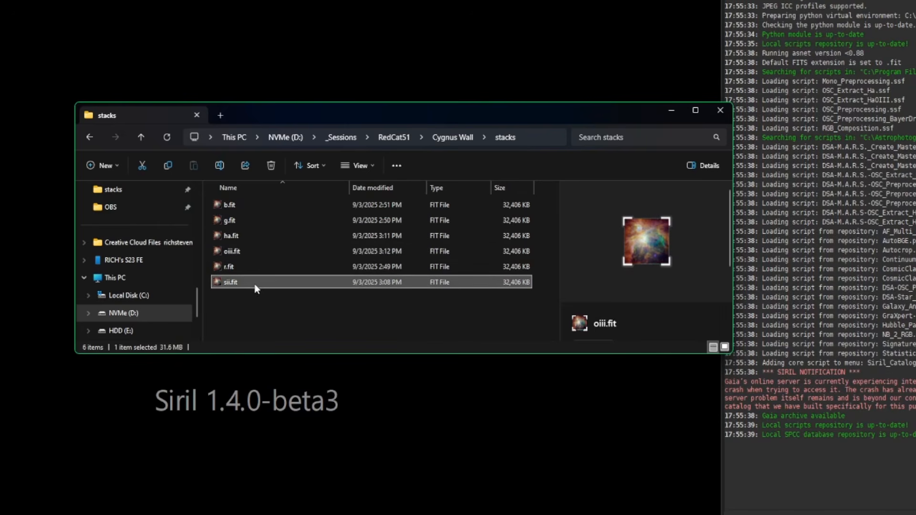
pyautogui.click(296, 319)
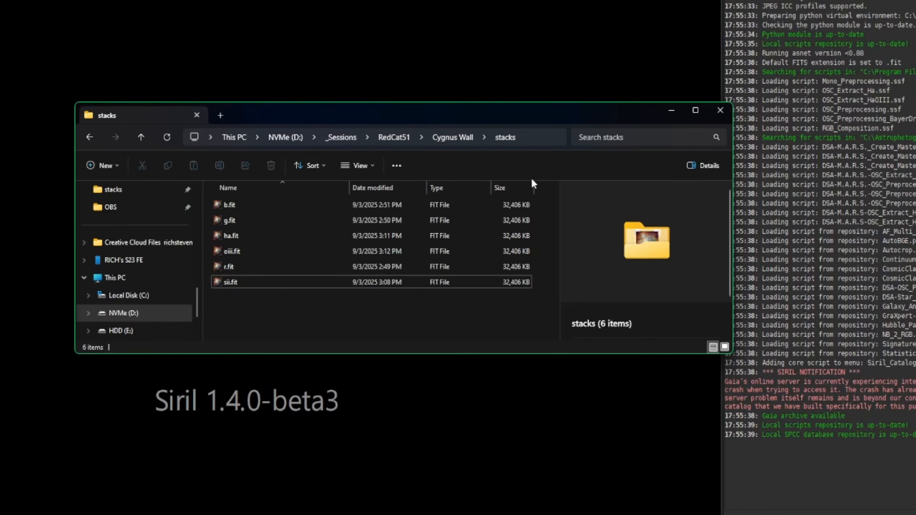
# Step: Create a folder named working inside the Cygnus Wall folder
pyautogui.click(442, 139)
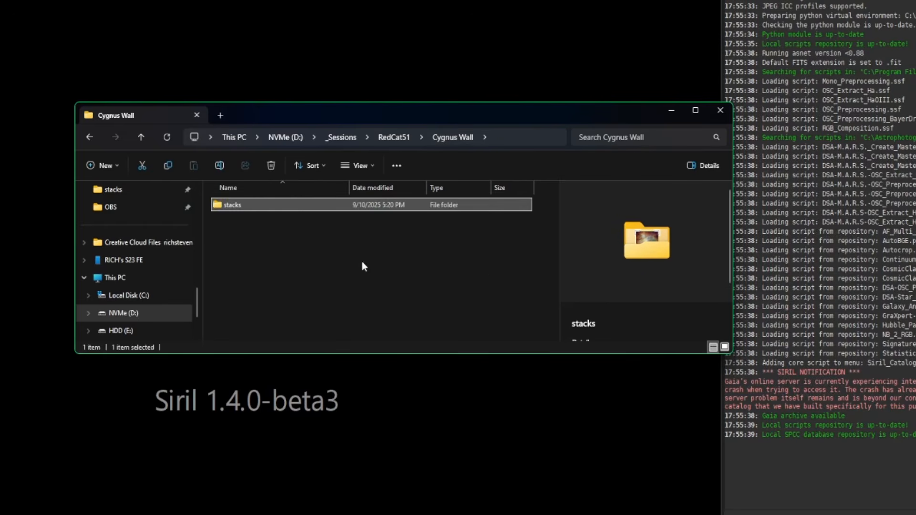
pyautogui.rightClick(278, 256)
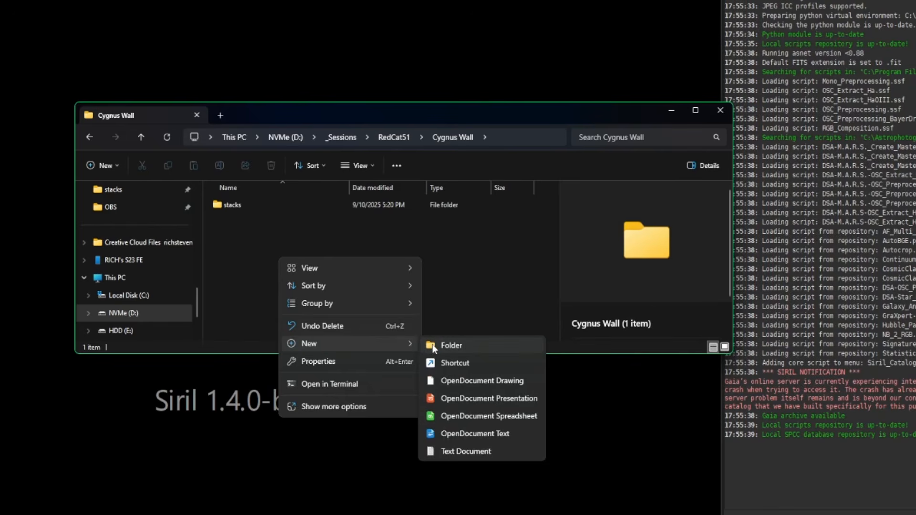
pyautogui.click(435, 344)
pyautogui.write('working')
pyautogui.press('Return')
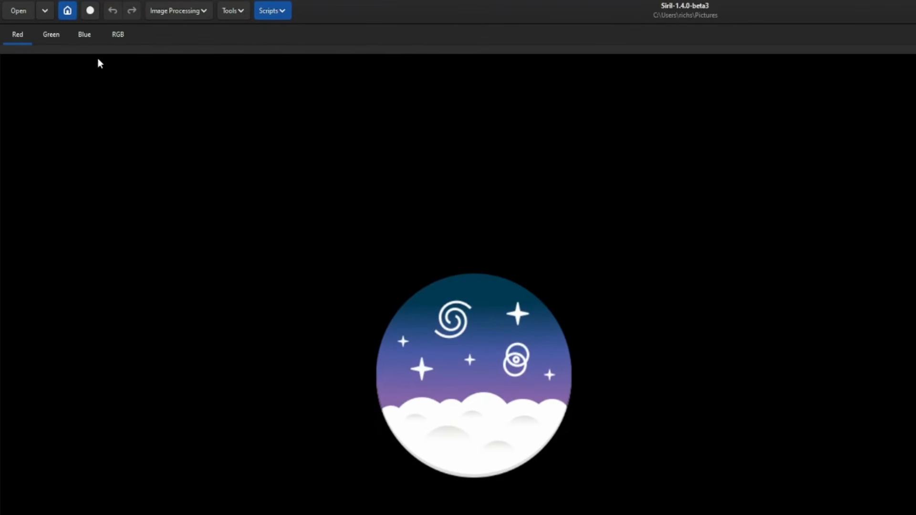
# Step: Switch to Siril and set its working directory to D:\_Sessions\RedCat51\Cygnus Wall\working
pyautogui.click(67, 10)
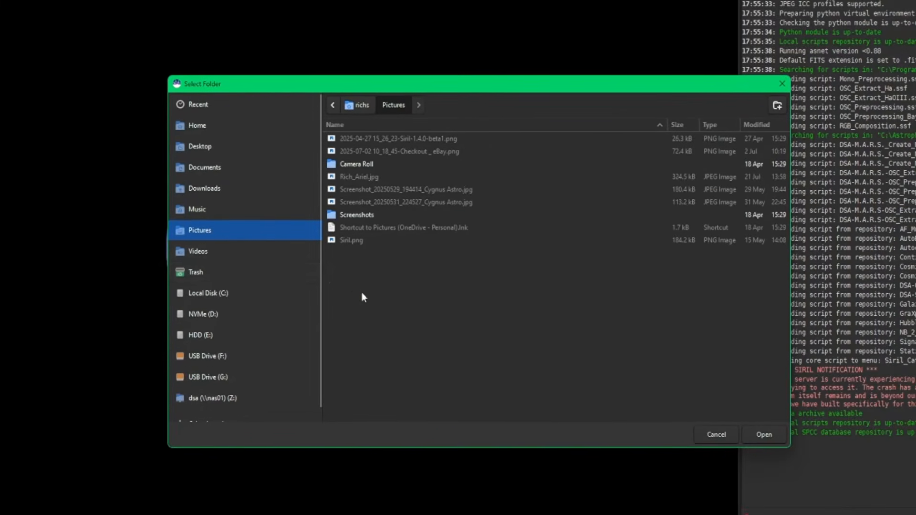
pyautogui.click(214, 314)
pyautogui.doubleClick(351, 139)
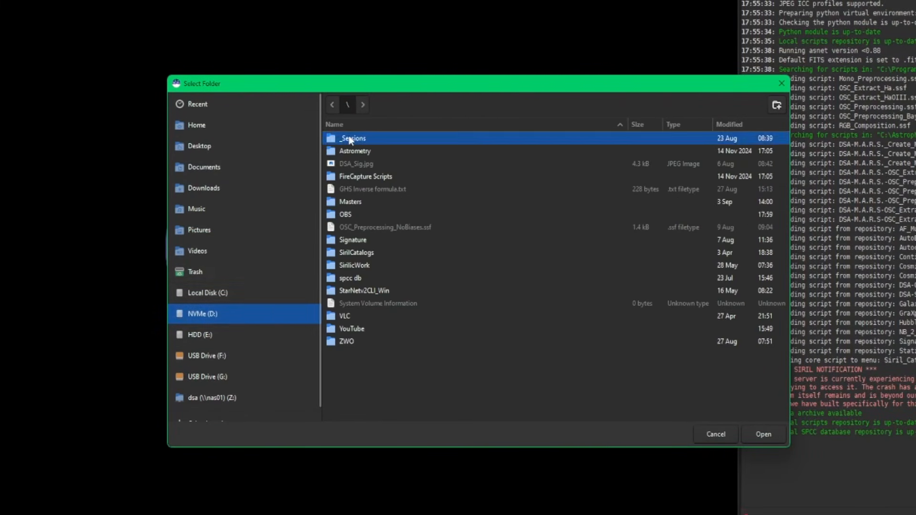
pyautogui.doubleClick(351, 177)
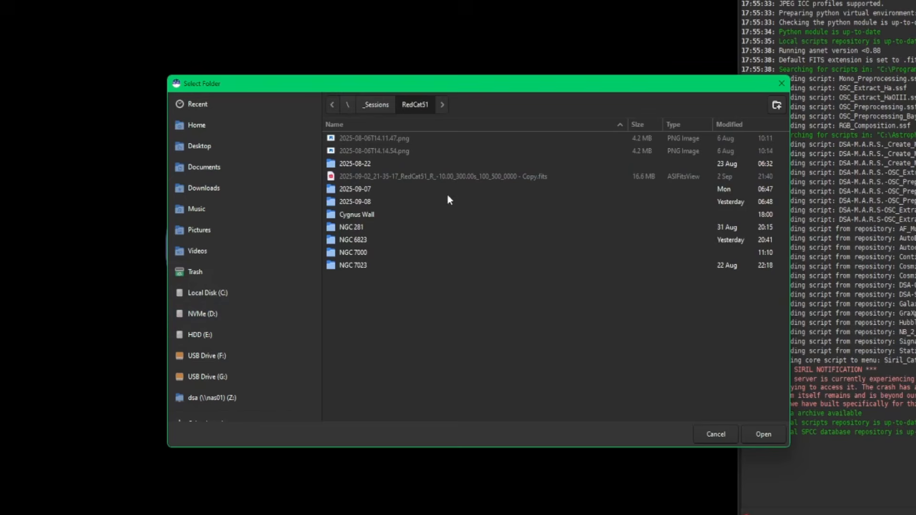
pyautogui.doubleClick(361, 213)
pyautogui.doubleClick(351, 151)
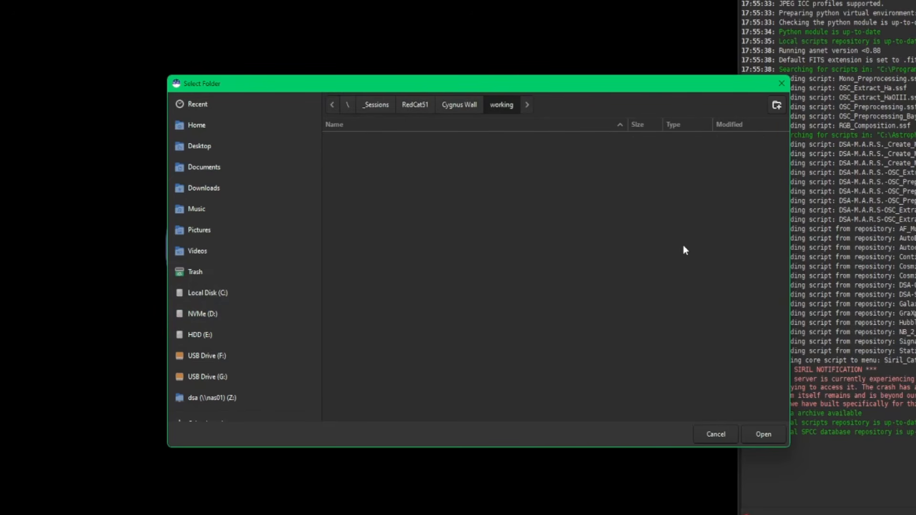
pyautogui.click(763, 436)
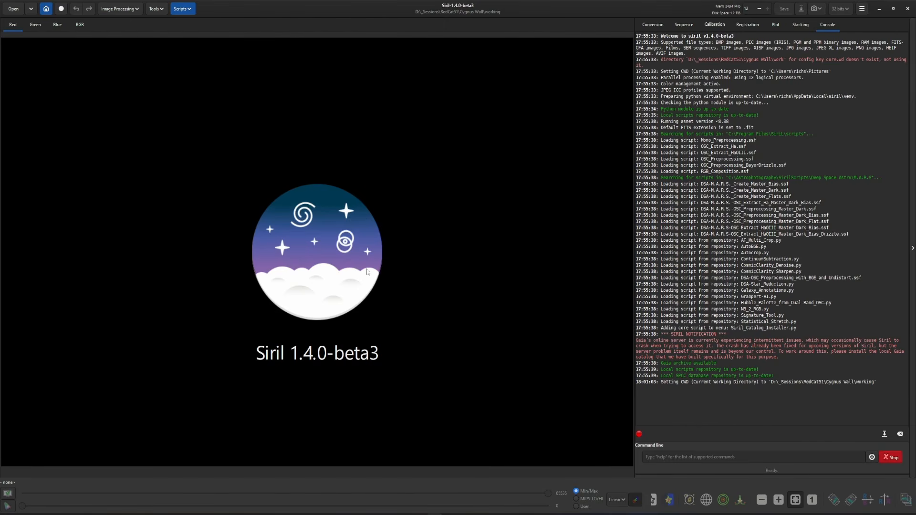
# Step: Start RGB Compositing and load r.fit from the Cygnus Wall stacks folder into the red layer
pyautogui.click(135, 10)
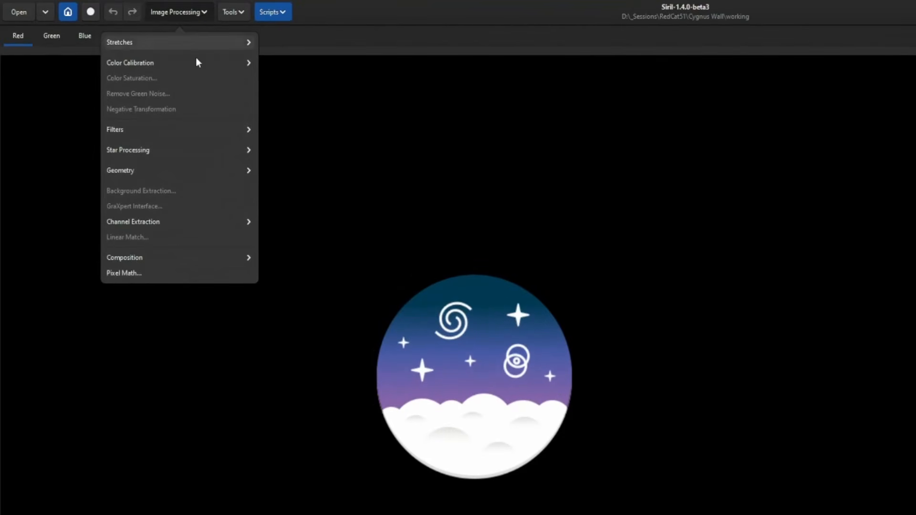
pyautogui.click(164, 258)
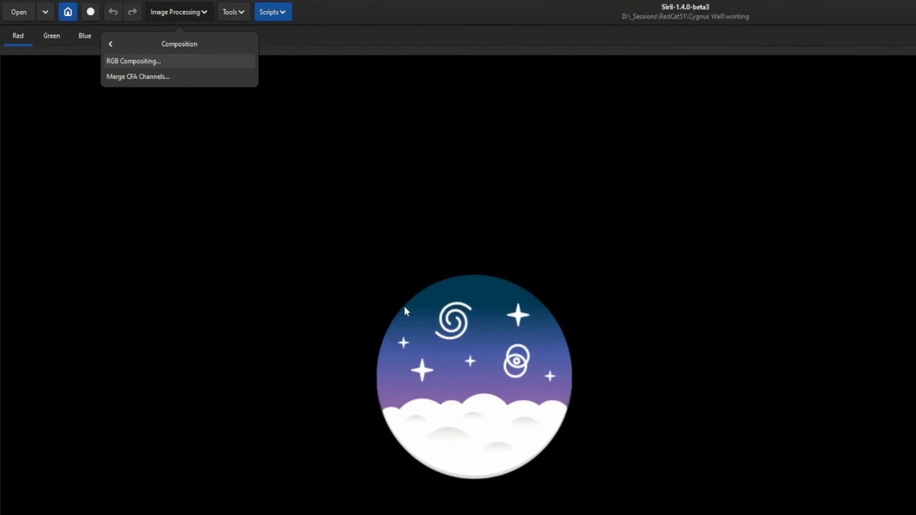
pyautogui.click(153, 64)
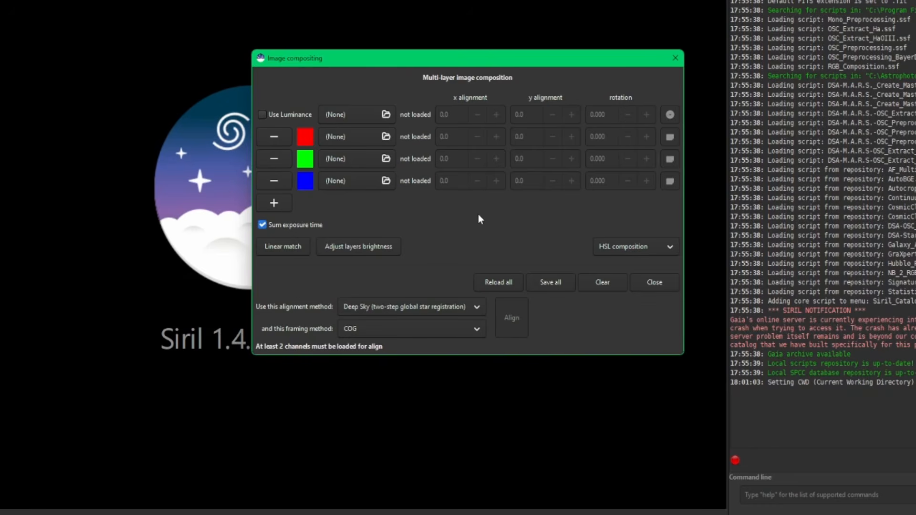
pyautogui.click(385, 137)
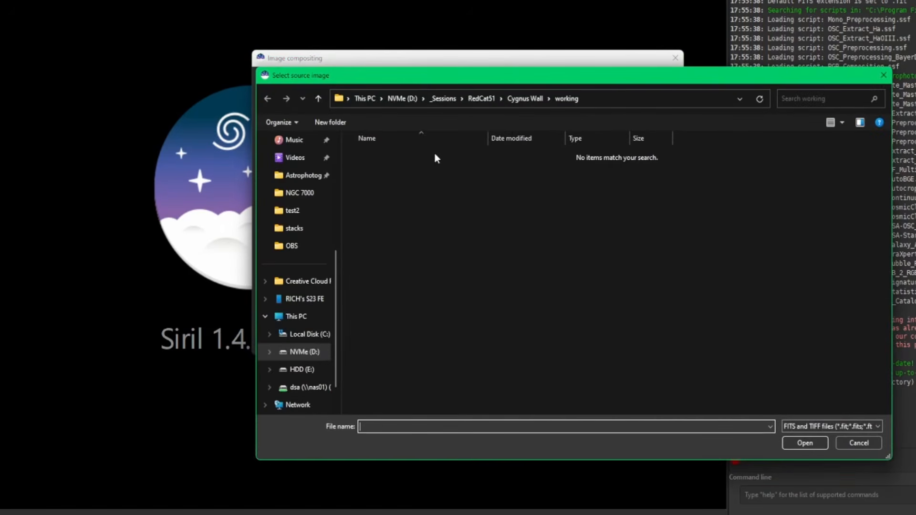
pyautogui.click(522, 102)
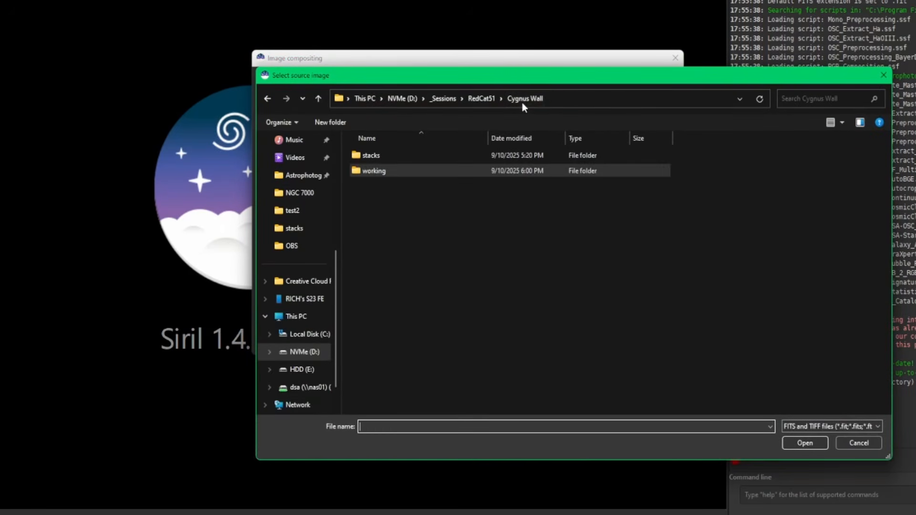
pyautogui.click(384, 157)
pyautogui.doubleClick(384, 157)
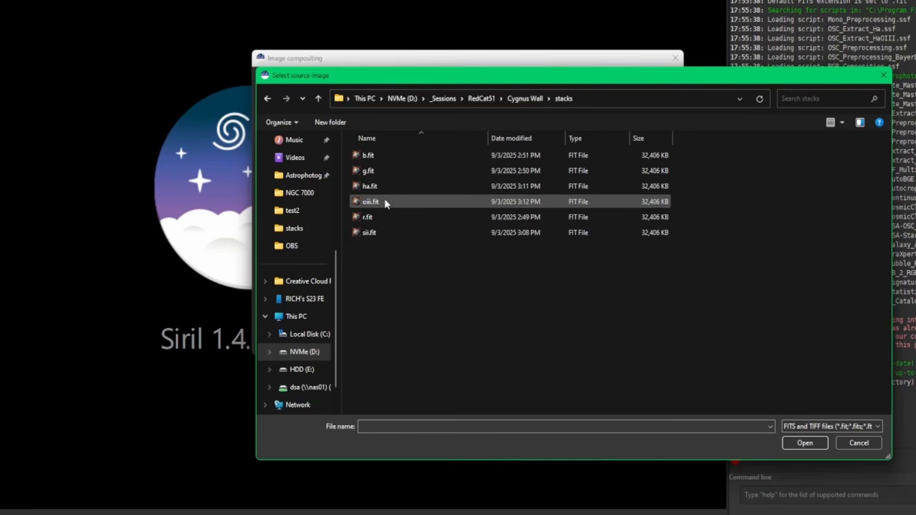
pyautogui.doubleClick(385, 219)
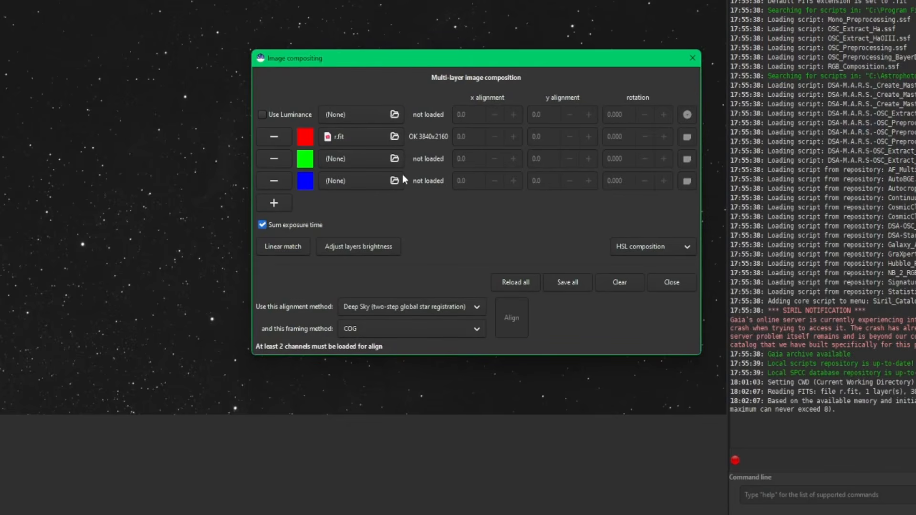
# Step: Load g.fit into the green layer and b.fit into the blue layer from the stacks folder
pyautogui.click(368, 159)
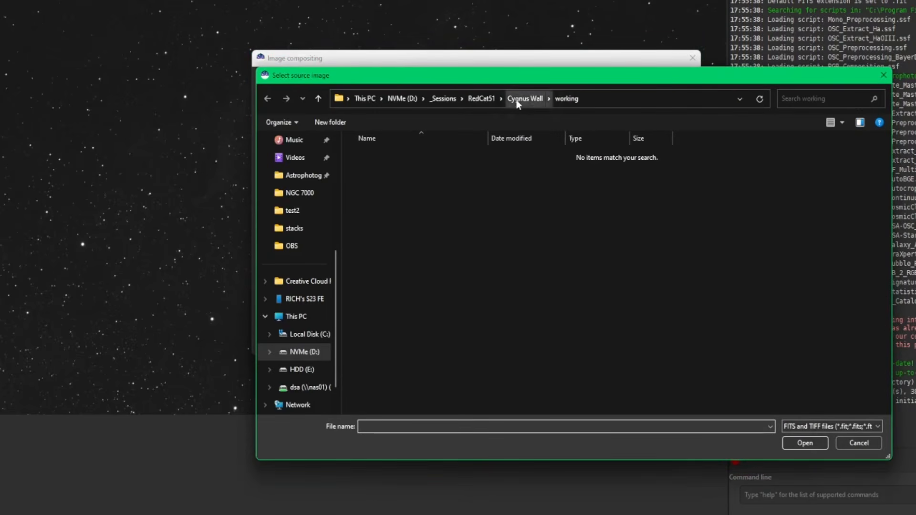
pyautogui.click(534, 98)
pyautogui.click(407, 156)
pyautogui.doubleClick(406, 155)
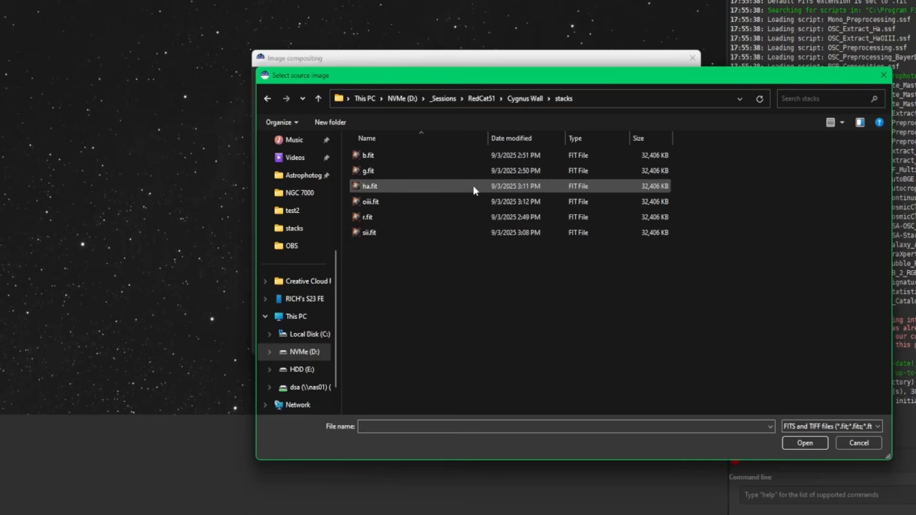
pyautogui.doubleClick(385, 174)
pyautogui.click(374, 181)
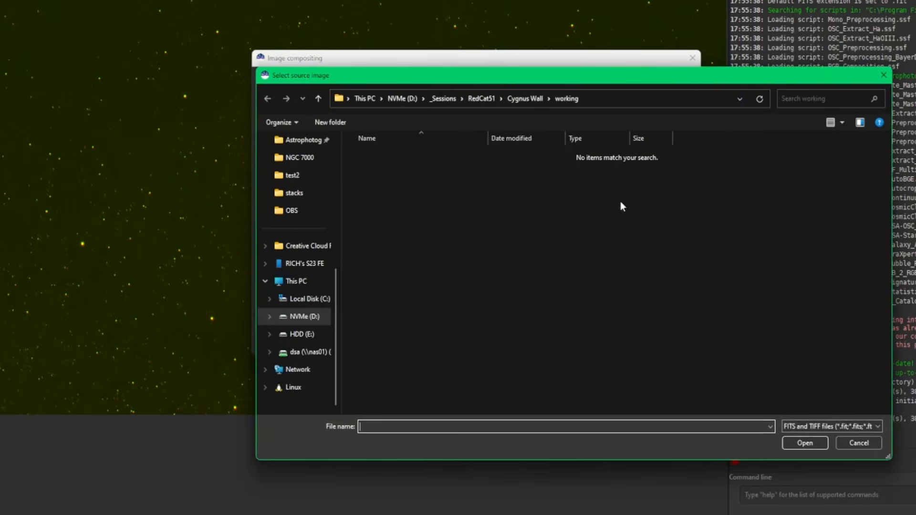
pyautogui.click(523, 99)
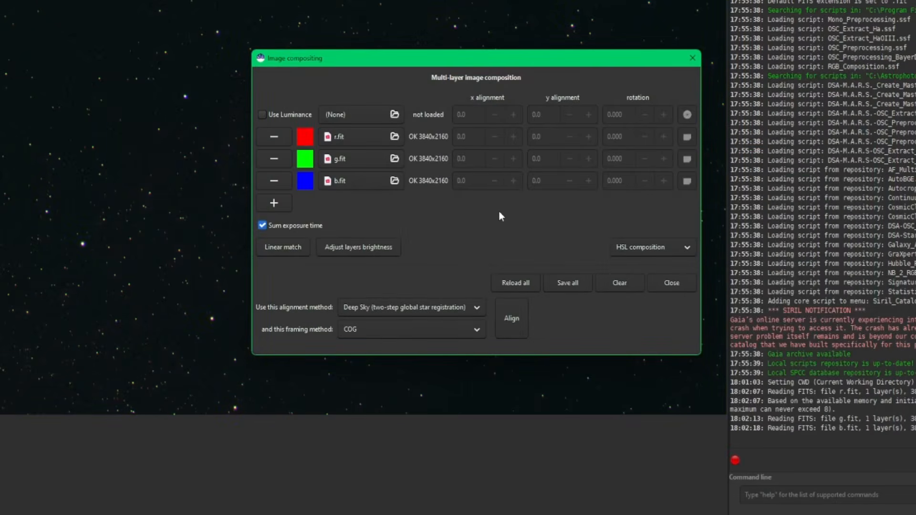
# Step: Add a fourth layer in yellow to the composition and load sii.fit from the stacks folder into it
pyautogui.click(274, 203)
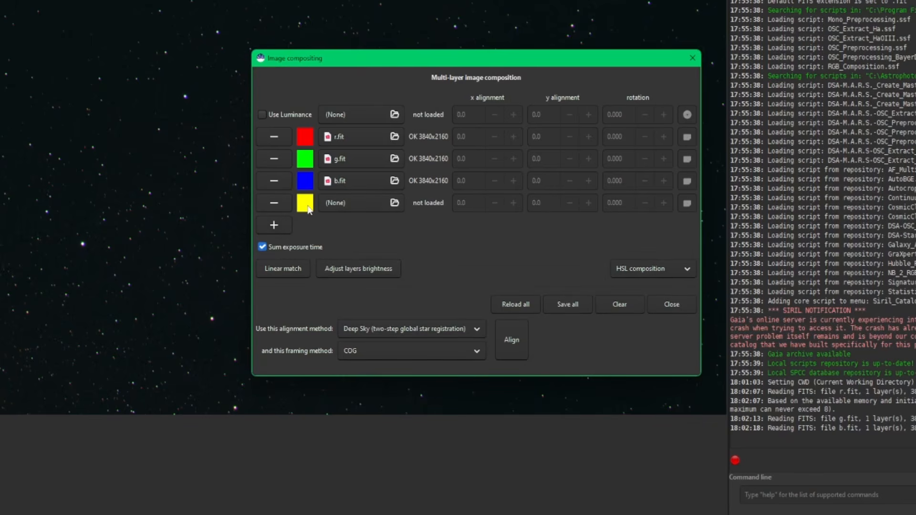
pyautogui.click(394, 204)
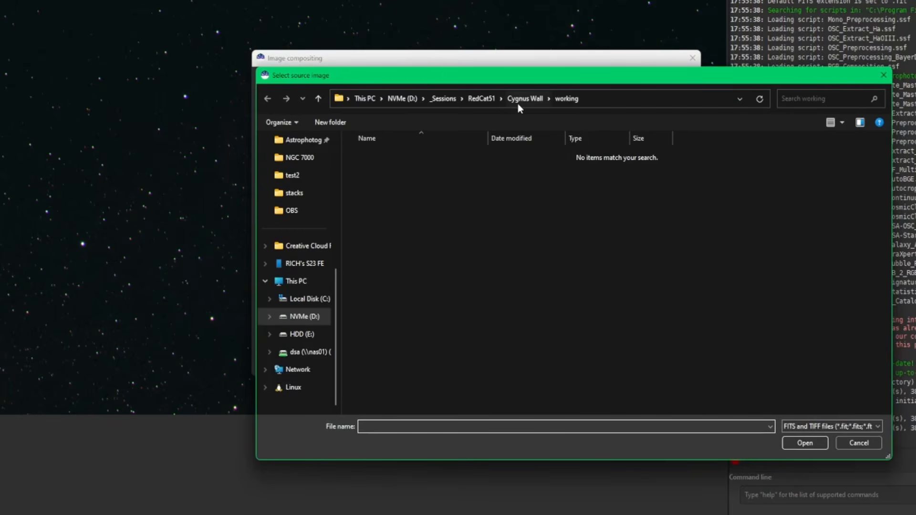
pyautogui.click(518, 100)
pyautogui.doubleClick(387, 155)
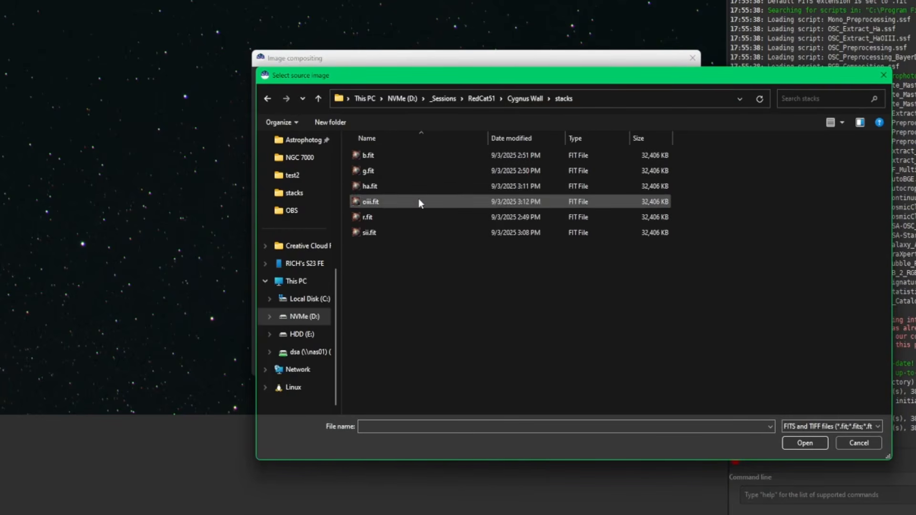
pyautogui.doubleClick(375, 233)
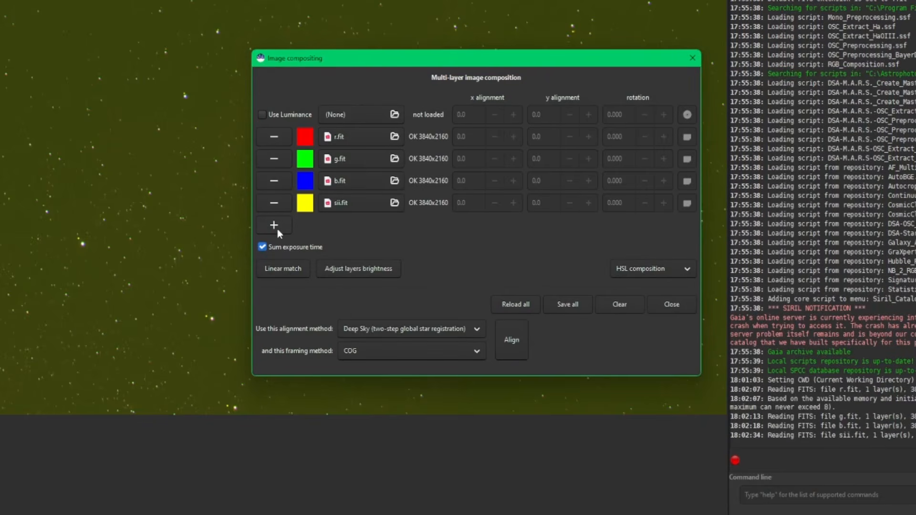
# Step: Add a fifth layer in magenta to the composition and load ha.fit from the stacks folder into it
pyautogui.click(277, 229)
pyautogui.click(369, 226)
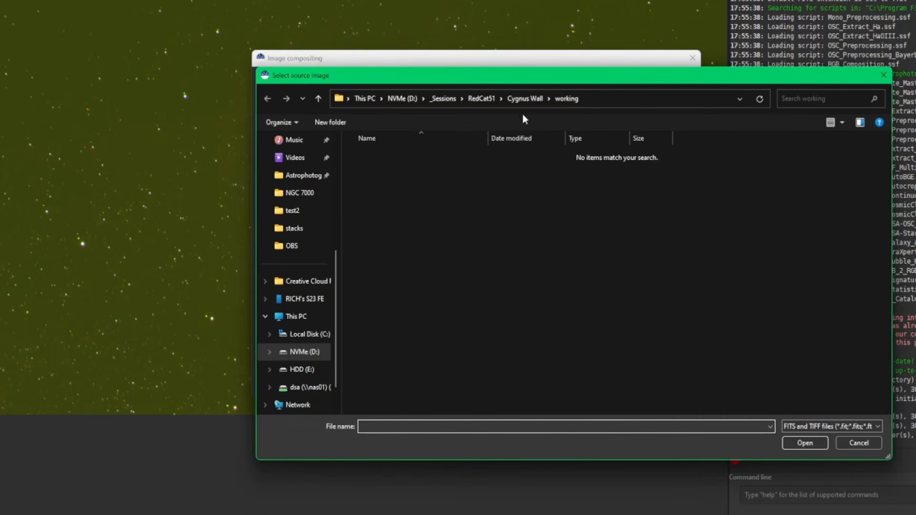
pyautogui.click(520, 102)
pyautogui.doubleClick(382, 157)
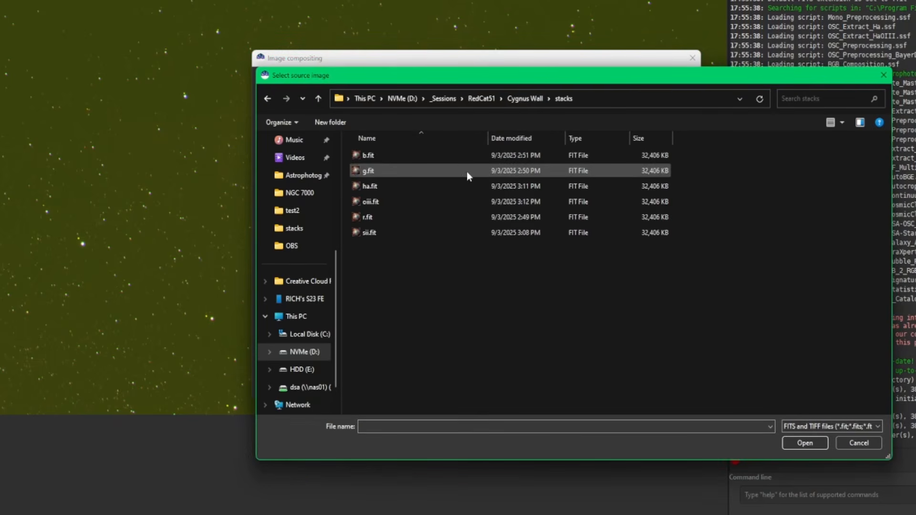
pyautogui.doubleClick(377, 186)
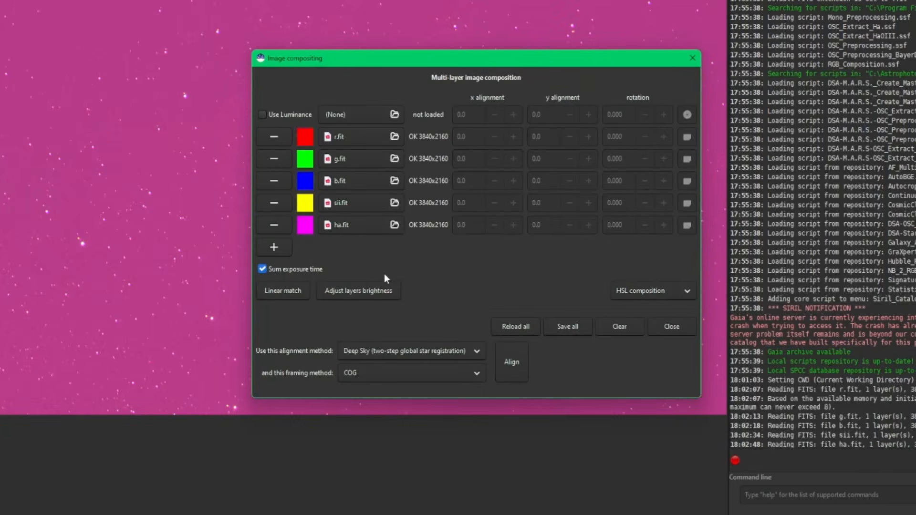
# Step: Add a sixth layer in cyan to the composition and load oiii.fit from the stacks folder into it
pyautogui.click(275, 247)
pyautogui.click(349, 245)
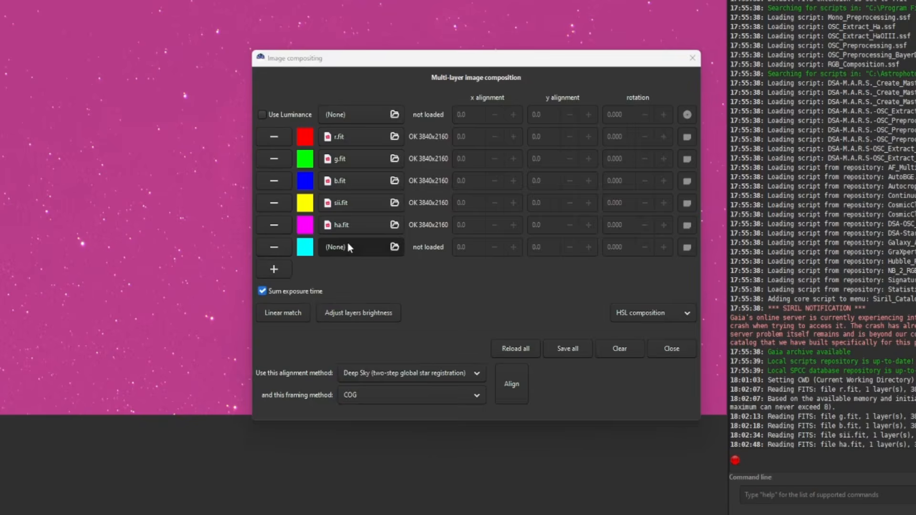
pyautogui.click(513, 99)
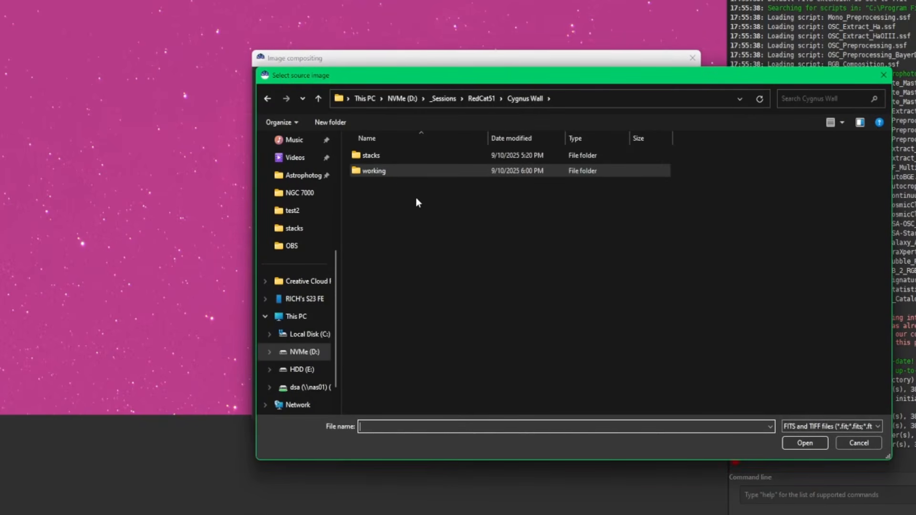
pyautogui.doubleClick(373, 156)
pyautogui.doubleClick(387, 205)
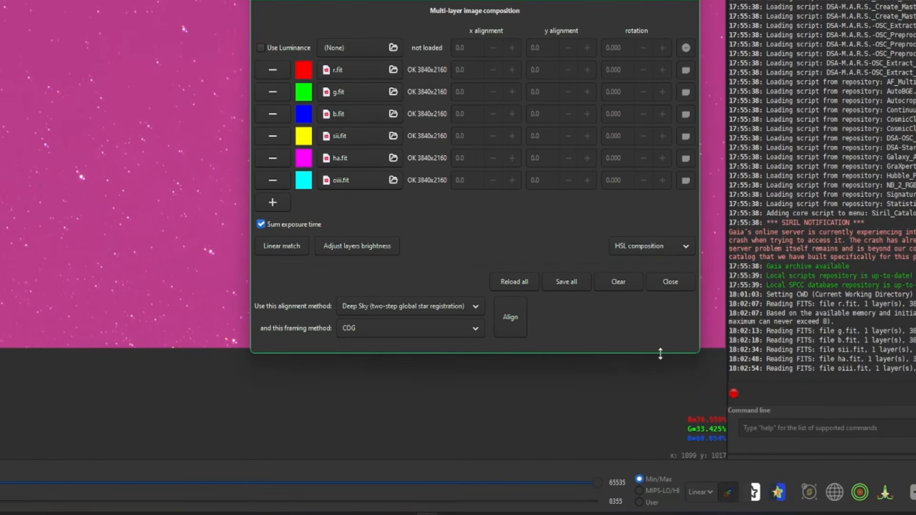
# Step: Set the image display to AutoStretch with unlinked channels and move the Image compositing window aside to uncover the nebula
pyautogui.click(712, 495)
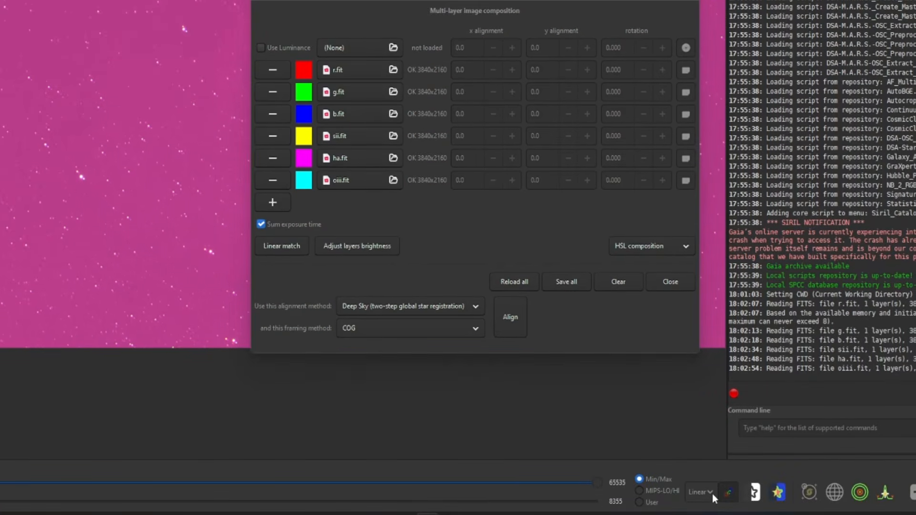
pyautogui.click(712, 494)
pyautogui.click(738, 450)
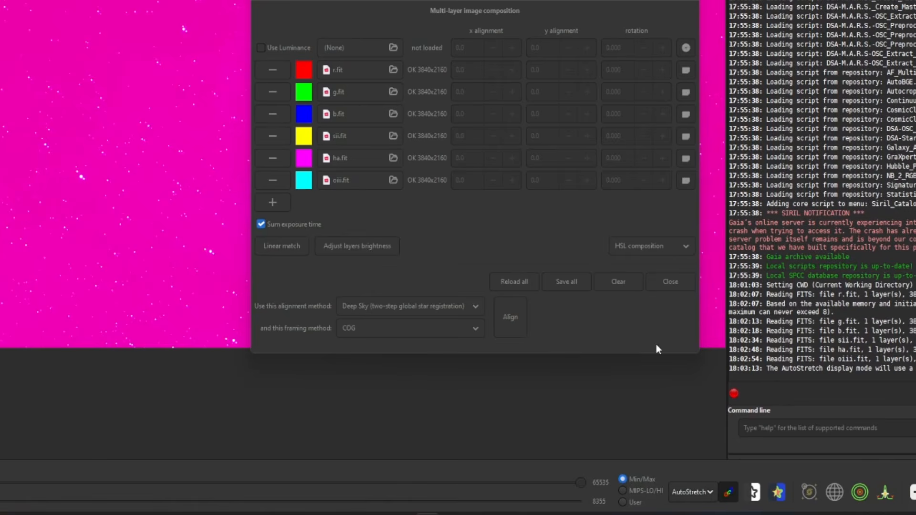
pyautogui.click(733, 495)
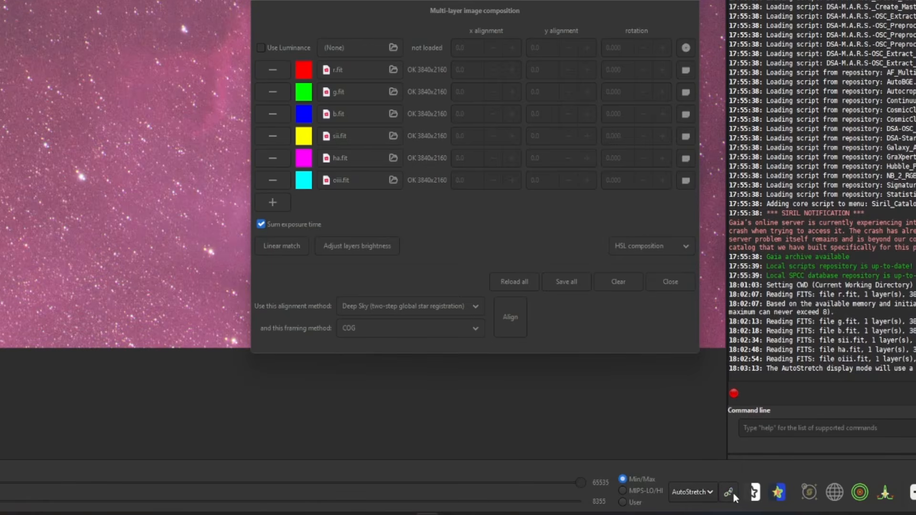
pyautogui.click(452, 144)
pyautogui.moveTo(451, 143); pyautogui.dragTo(694, 20)
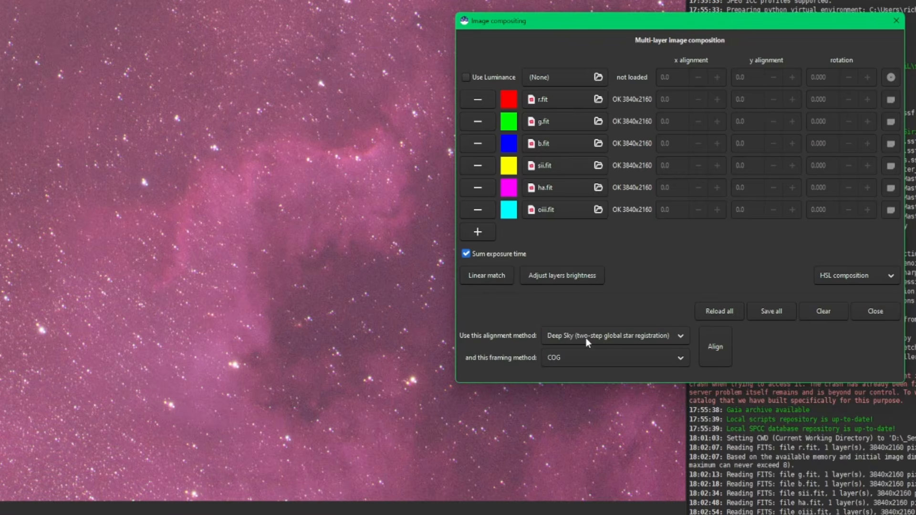
# Step: Try Manual alignment as the alignment method and return it to Deep Sky (two-step global star registration)
pyautogui.click(683, 336)
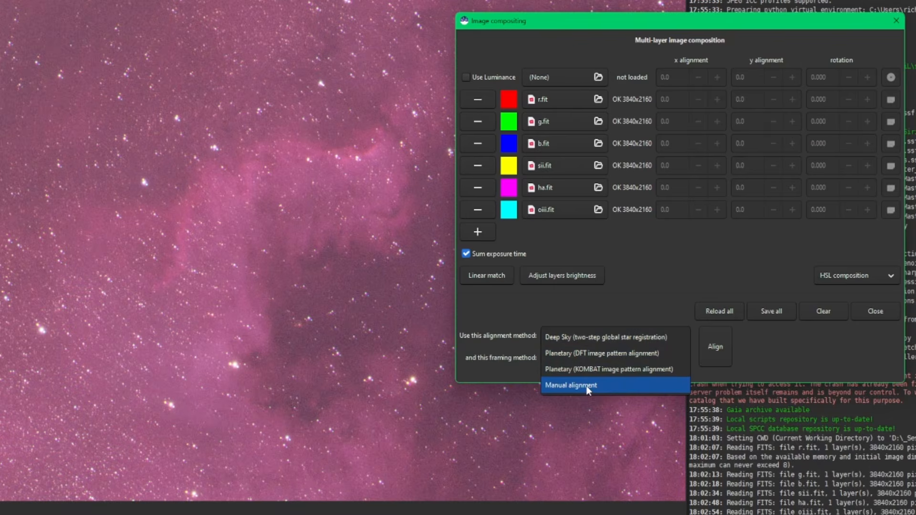
pyautogui.click(614, 323)
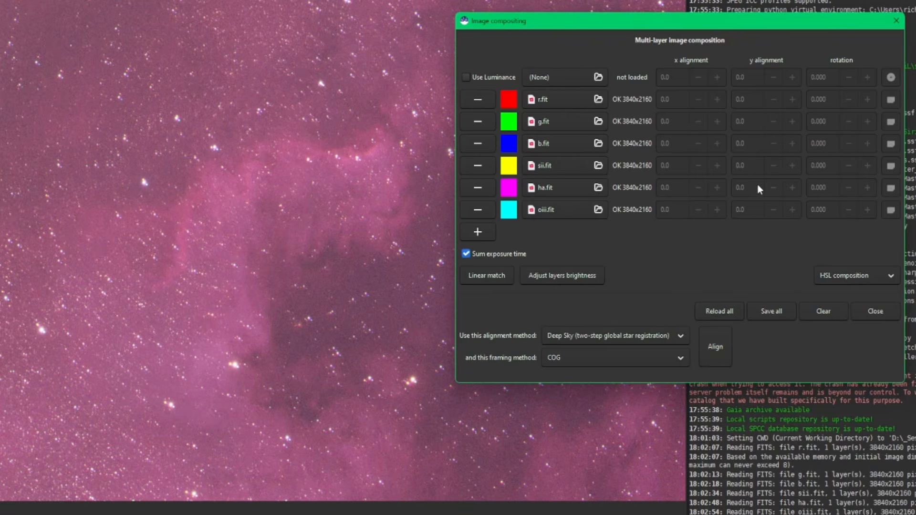
pyautogui.click(683, 335)
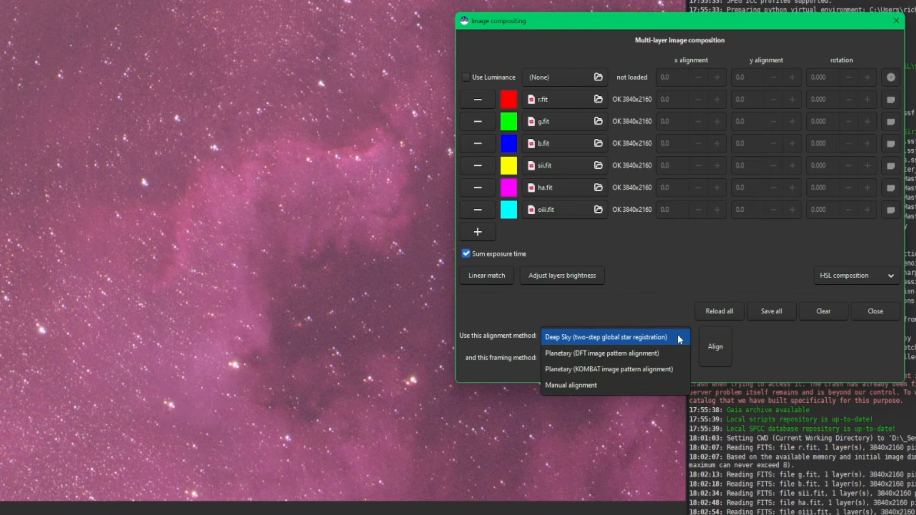
pyautogui.click(589, 385)
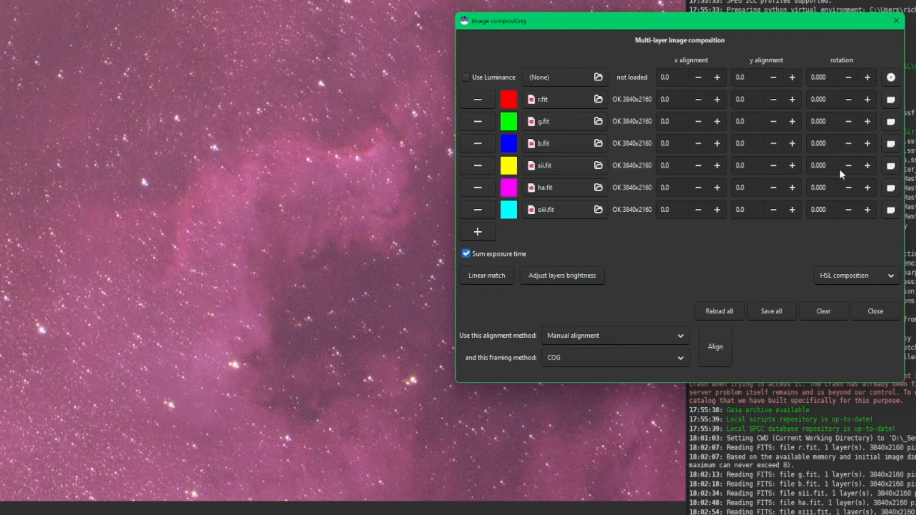
pyautogui.click(681, 336)
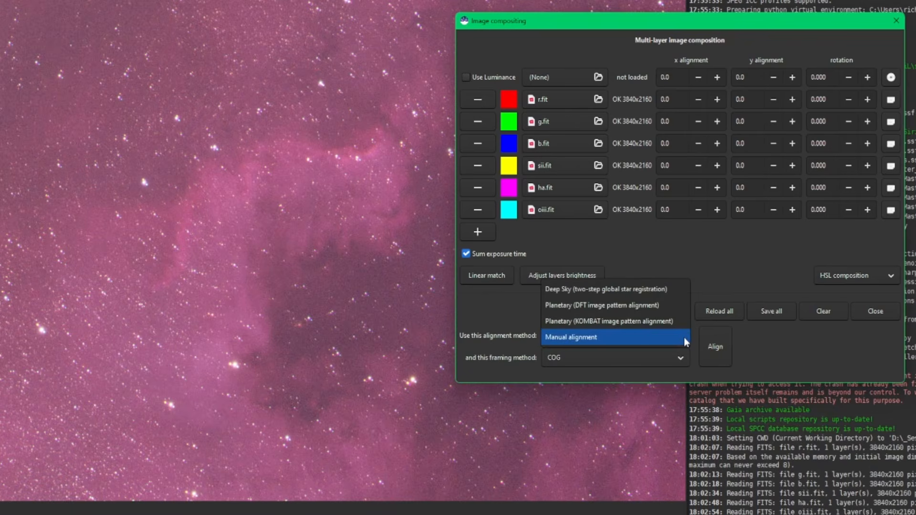
pyautogui.click(591, 289)
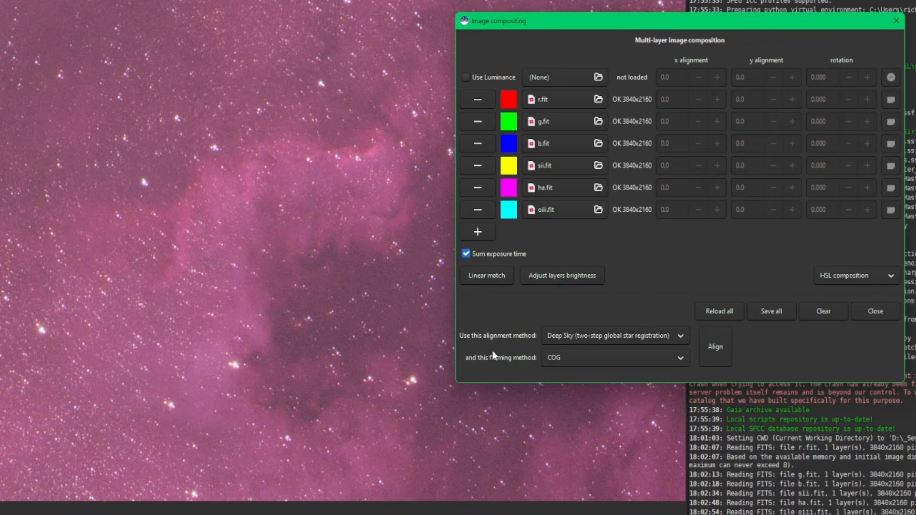
# Step: Keep COG as the framing method and align all six layers
pyautogui.click(673, 357)
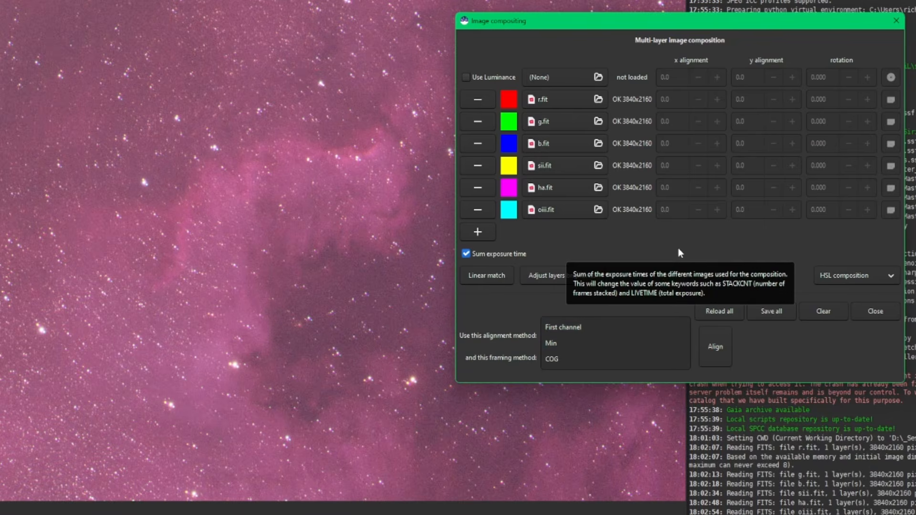
pyautogui.click(572, 359)
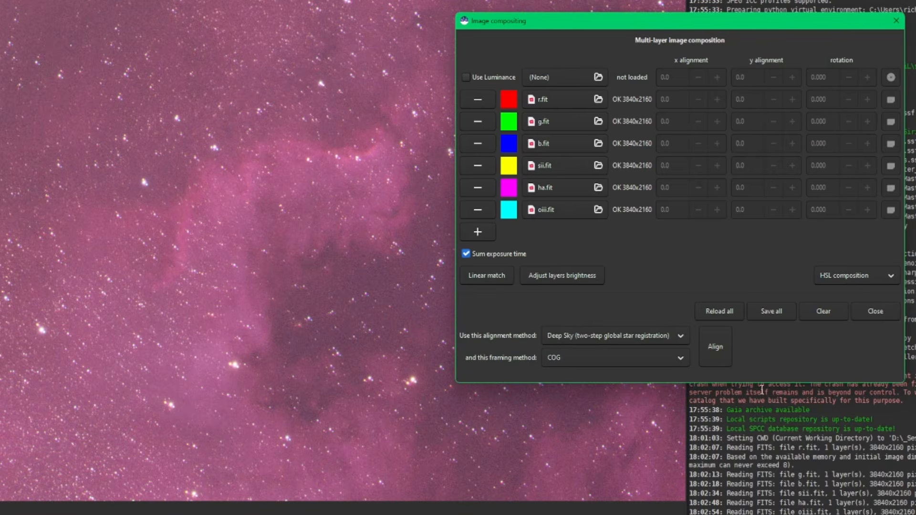
pyautogui.click(712, 338)
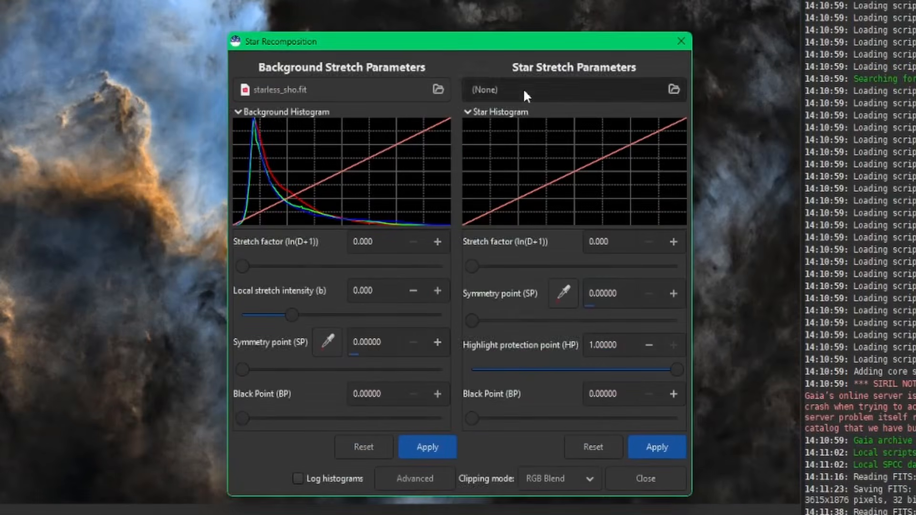
# Step: Load a star image for the star stretch in the Star Recomposition tool
pyautogui.click(523, 88)
pyautogui.doubleClick(419, 409)
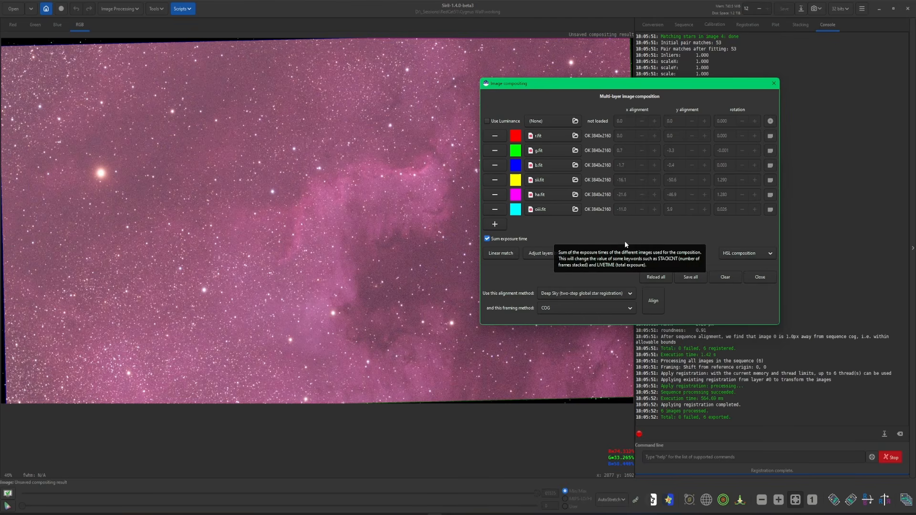
# Step: Move the Image compositing window off the side pane and search the working directory for image sequences
pyautogui.moveTo(646, 85); pyautogui.dragTo(462, 88)
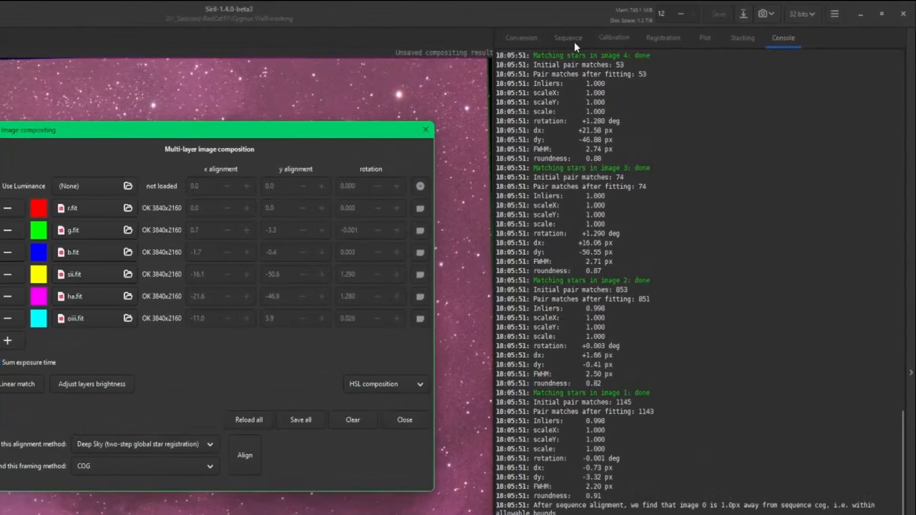
pyautogui.click(688, 28)
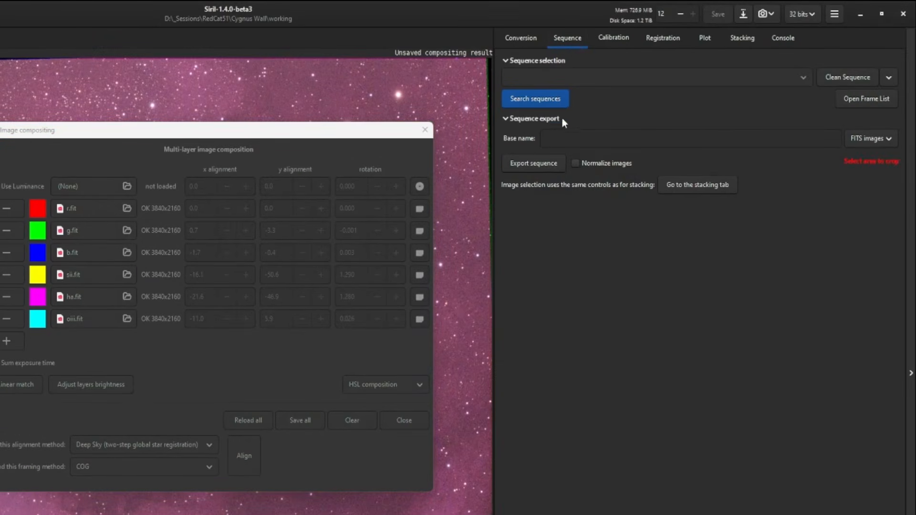
pyautogui.click(525, 98)
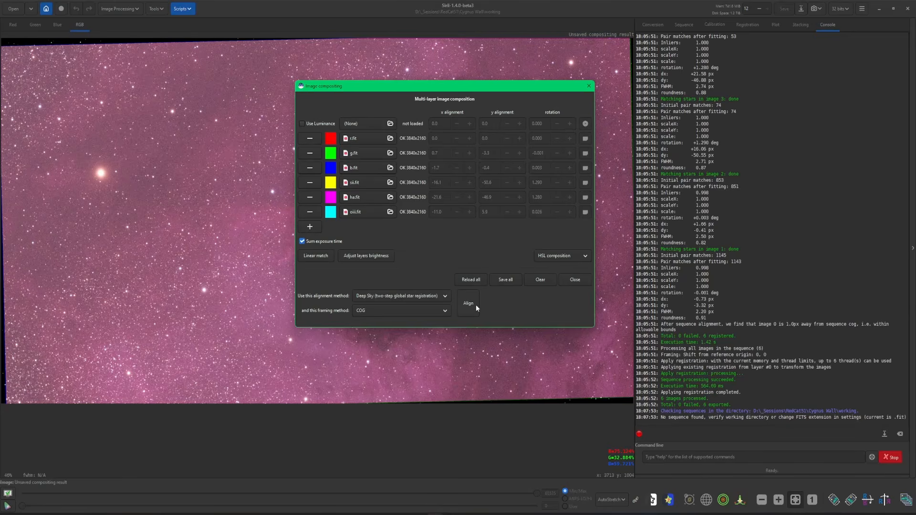
# Step: Switch to File Explorer, examine internal sequence0.lst in the working folder's cache subfolder, and return to Siril
pyautogui.click(552, 513)
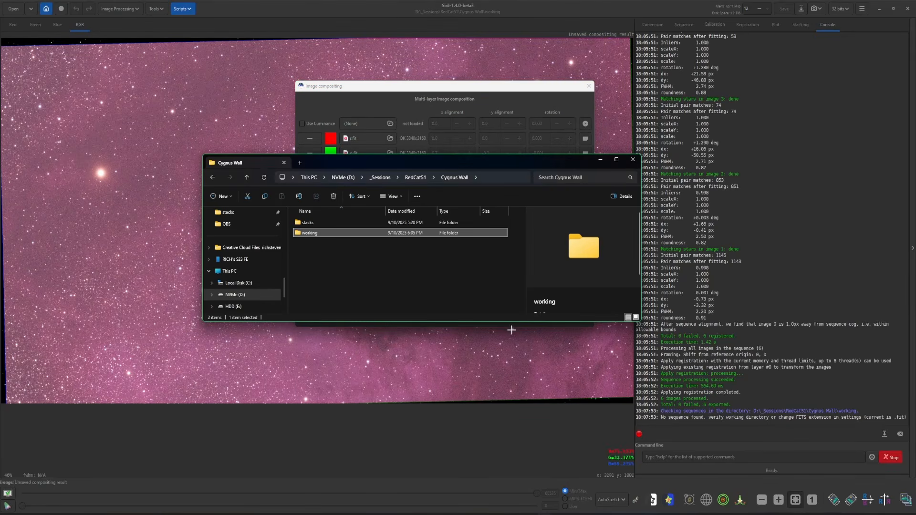
pyautogui.doubleClick(344, 233)
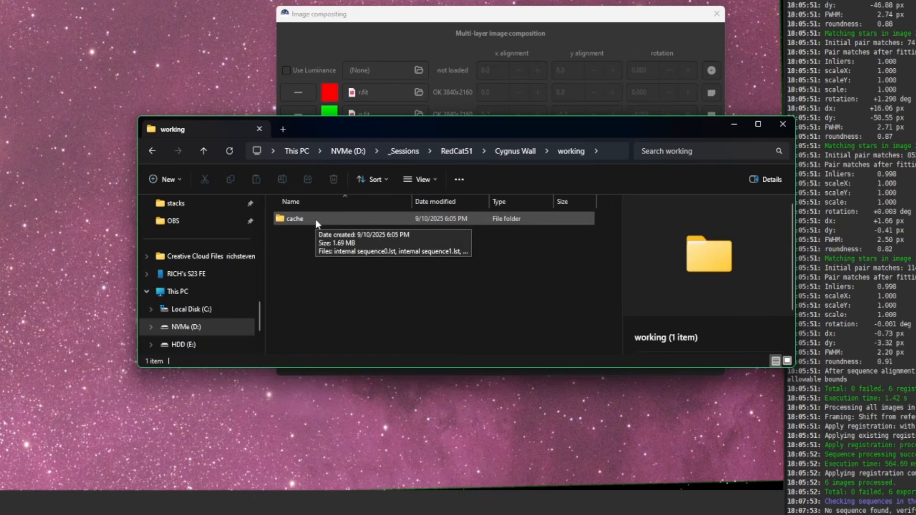
pyautogui.doubleClick(316, 220)
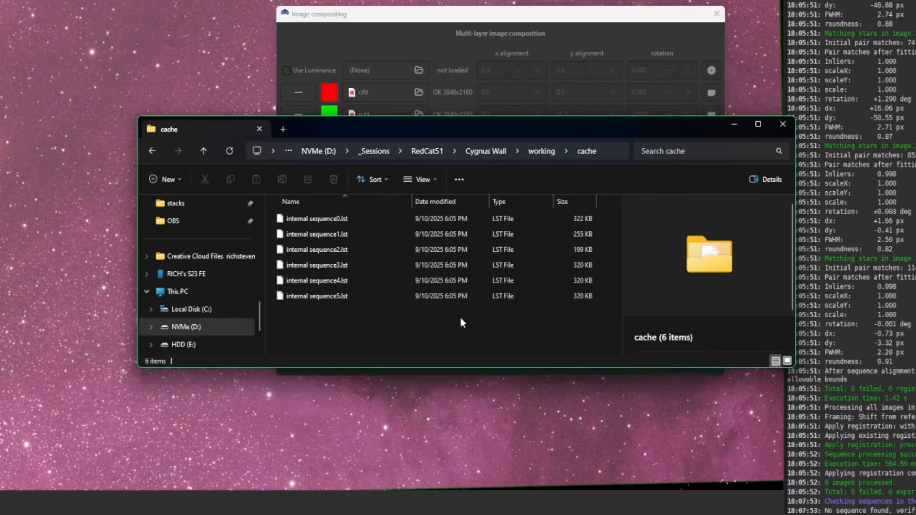
pyautogui.doubleClick(350, 219)
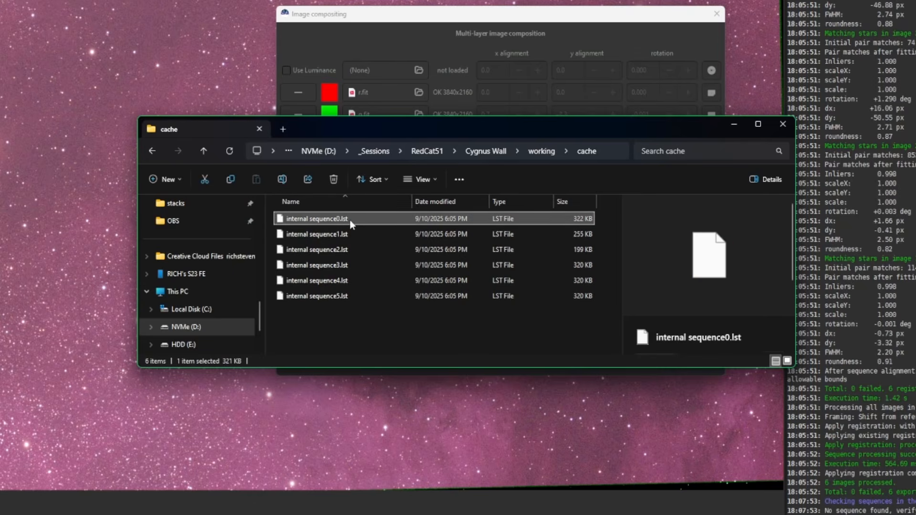
pyautogui.doubleClick(445, 184)
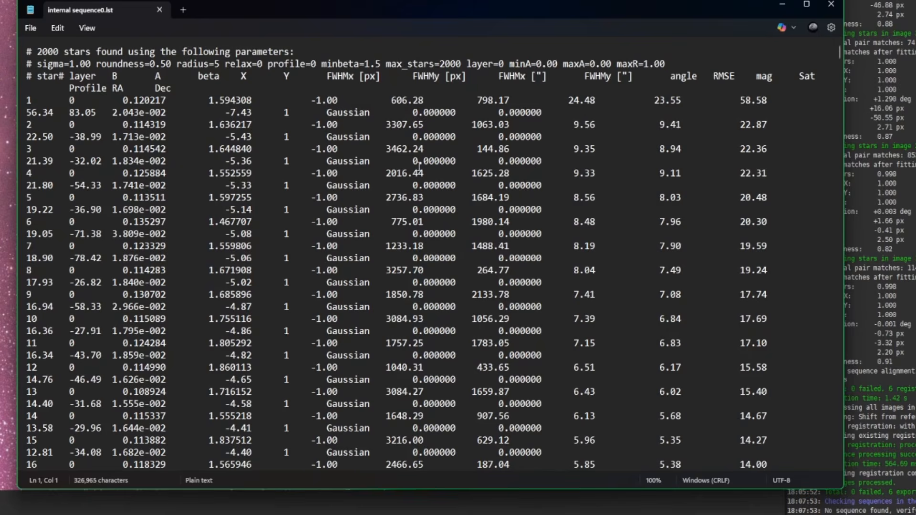
pyautogui.click(838, 9)
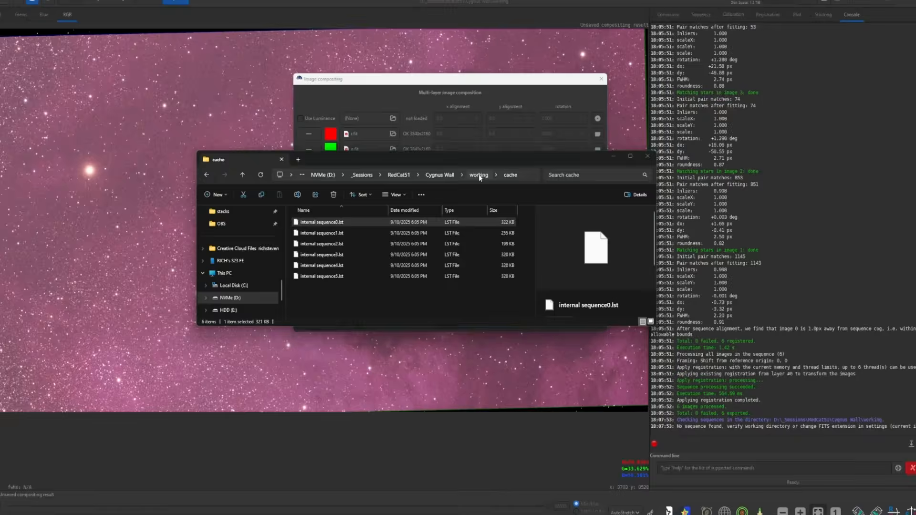
pyautogui.click(541, 151)
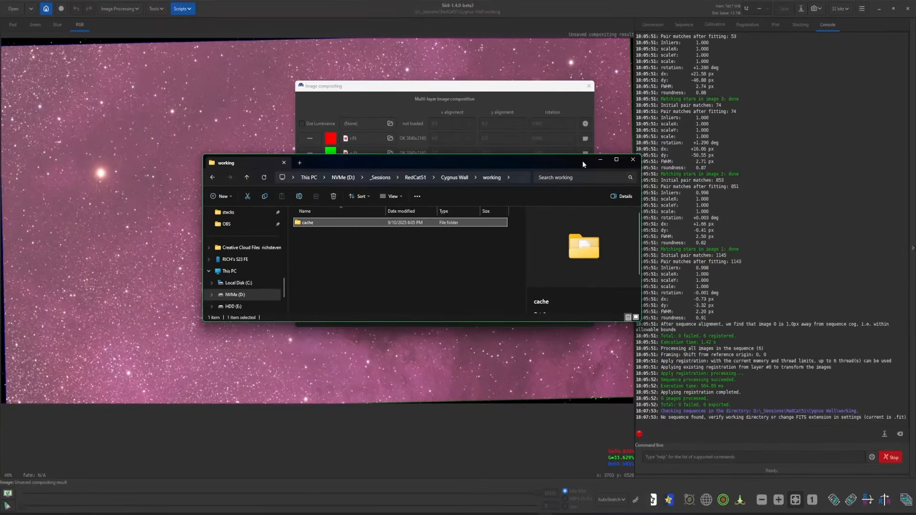
pyautogui.click(601, 160)
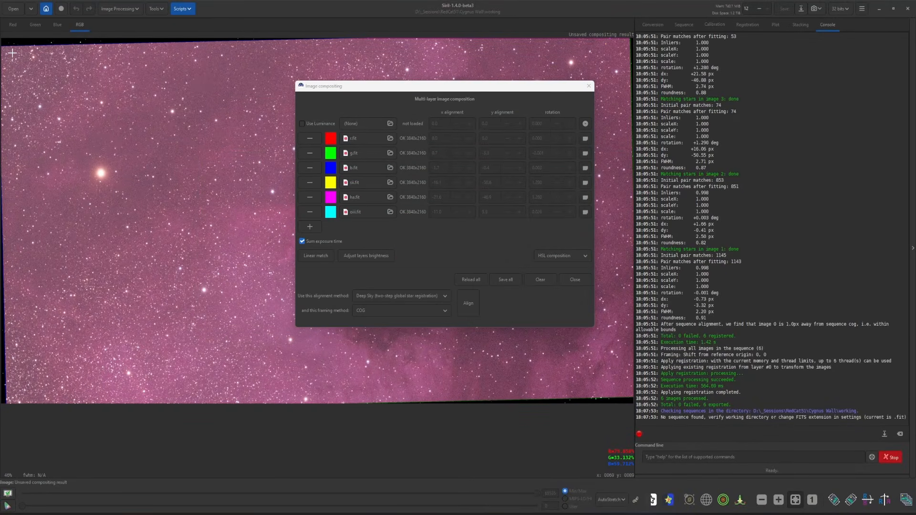
# Step: Crop the whole layer sequence to a selection about 3686 by 1962 px that excludes the uneven borders
pyautogui.moveTo(12, 53); pyautogui.dragTo(619, 386)
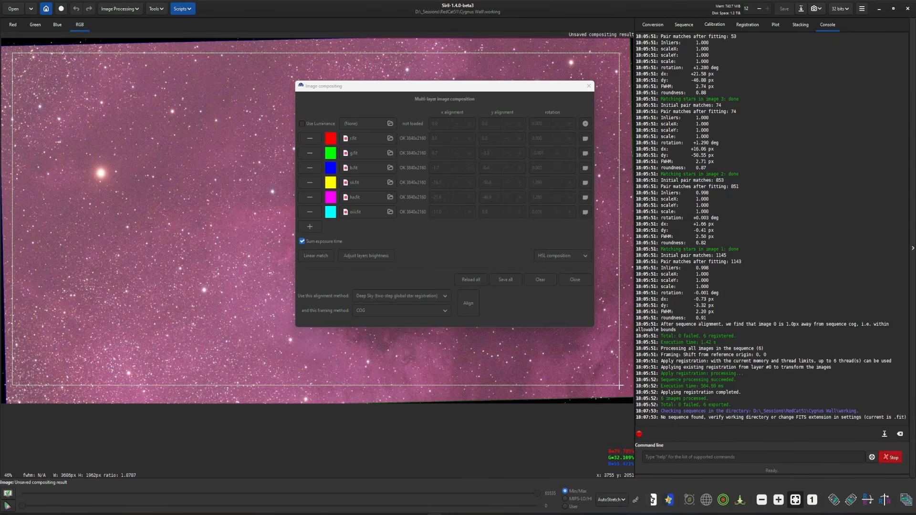
pyautogui.rightClick(168, 197)
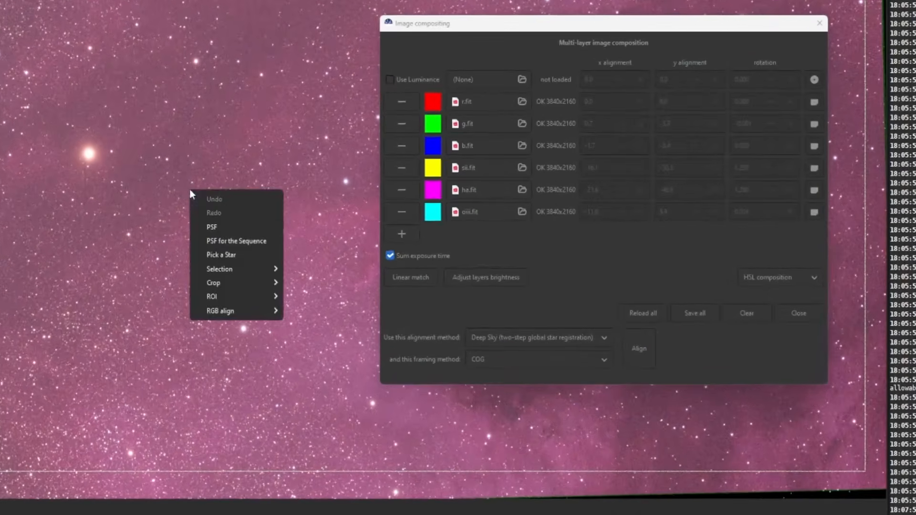
pyautogui.moveTo(216, 282)
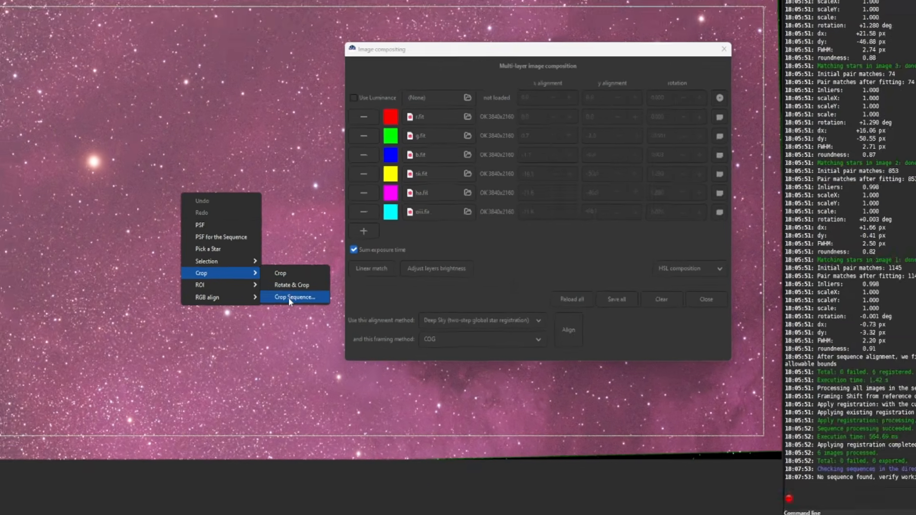
pyautogui.click(288, 297)
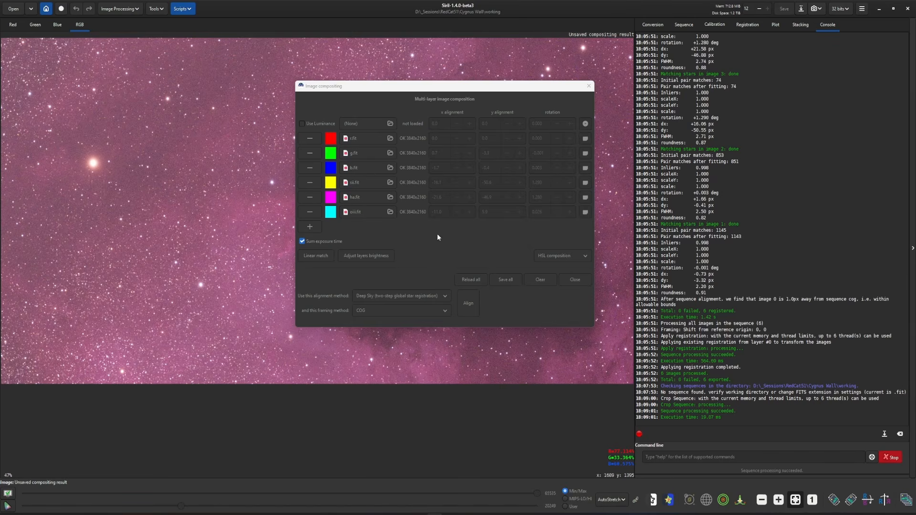
# Step: Save all cropped layers and check the comp_ FITS files in the working folder with File Explorer
pyautogui.click(507, 280)
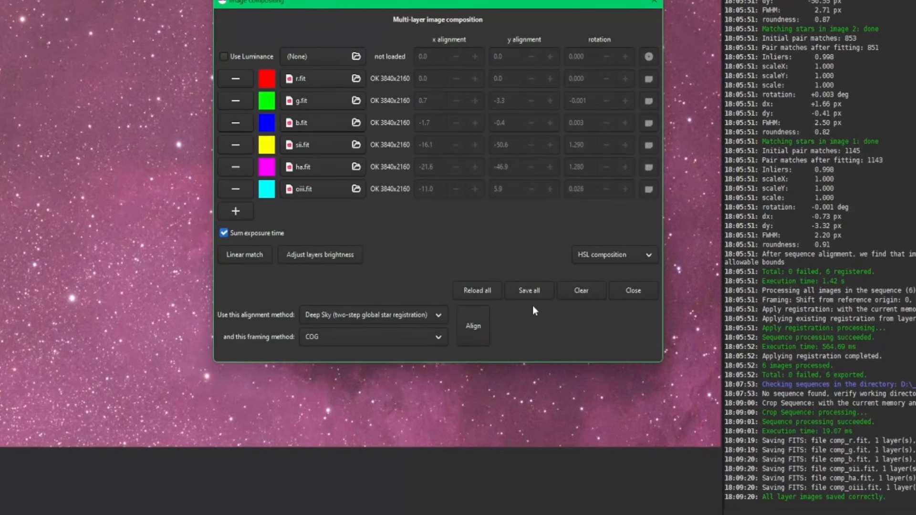
pyautogui.click(620, 514)
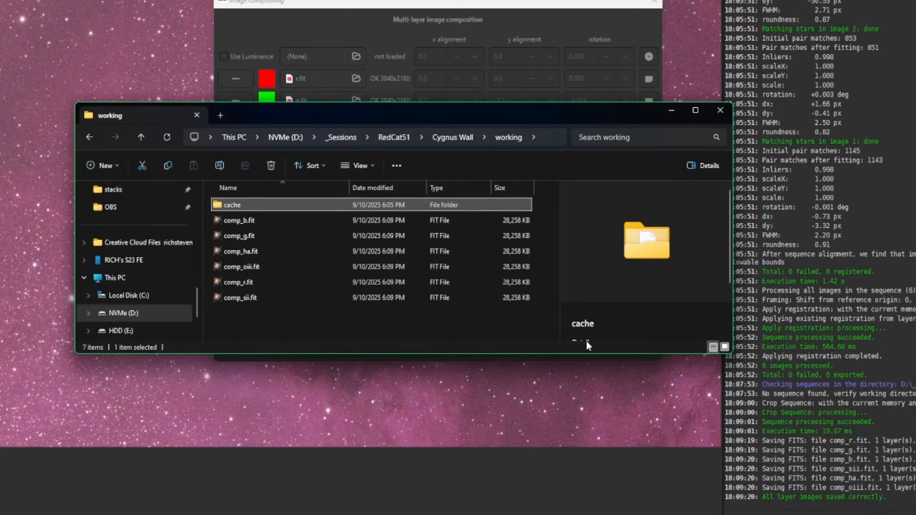
pyautogui.click(253, 235)
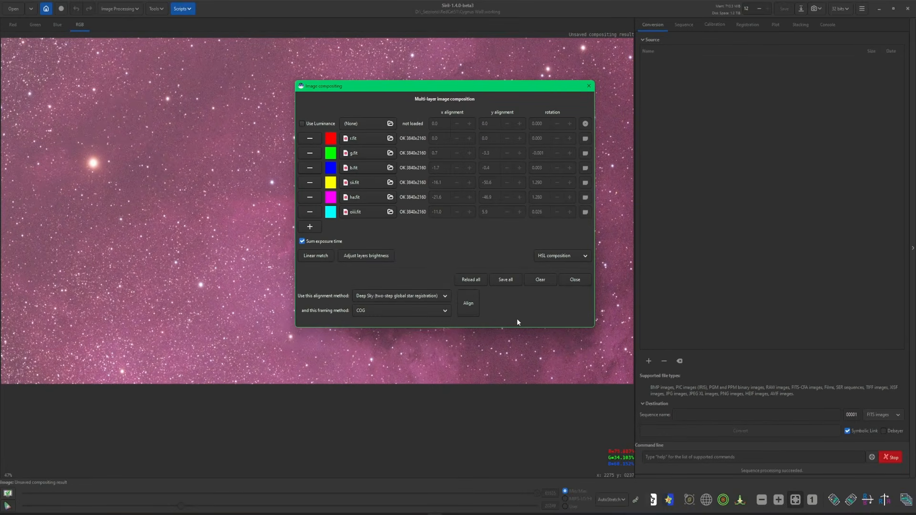
# Step: Set the sii.fit layer's color to red, and clear all layers from the composition
pyautogui.click(330, 182)
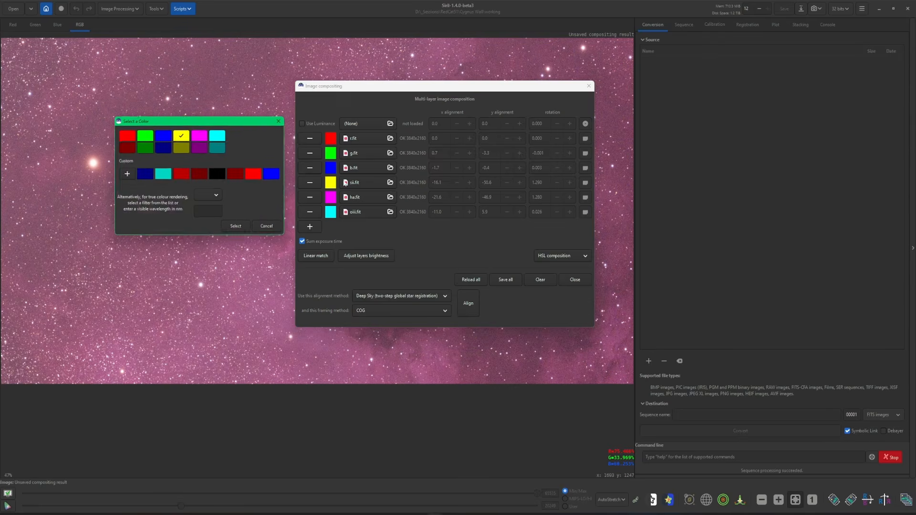
pyautogui.click(237, 228)
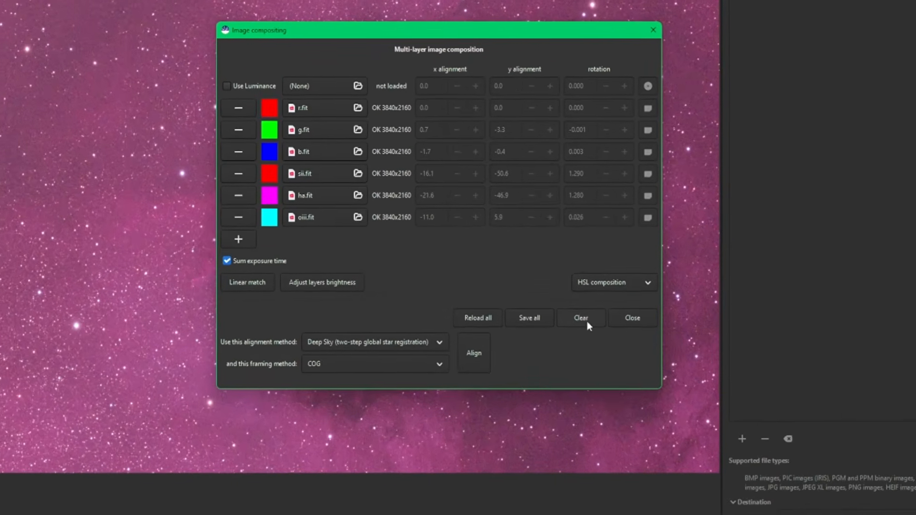
pyautogui.click(540, 280)
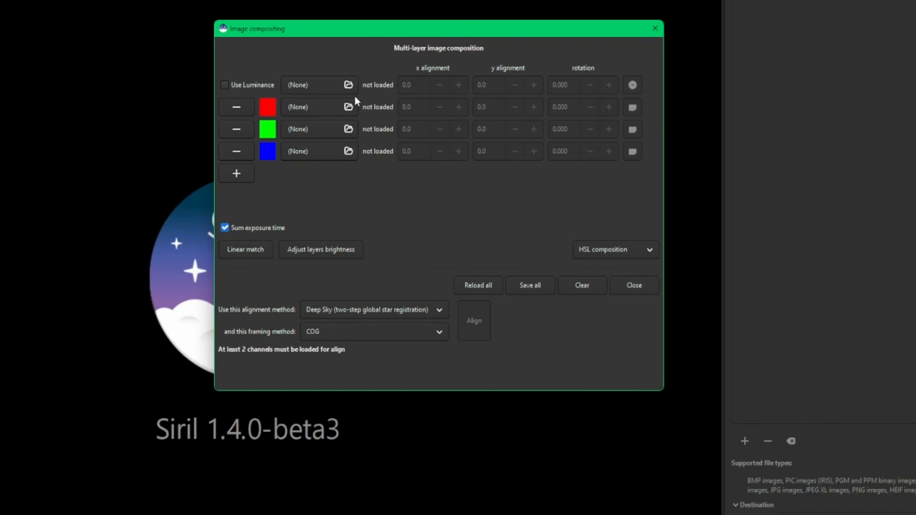
# Step: Load comp_r.fit, comp_g.fit and comp_b.fit as the red, green and blue layers, and toggle channel linking for the AutoStretch preview
pyautogui.click(344, 106)
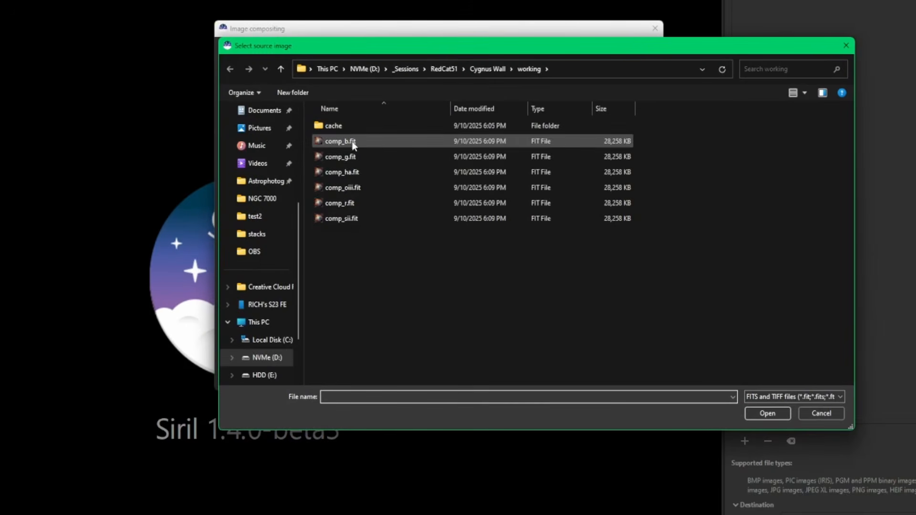
pyautogui.click(358, 203)
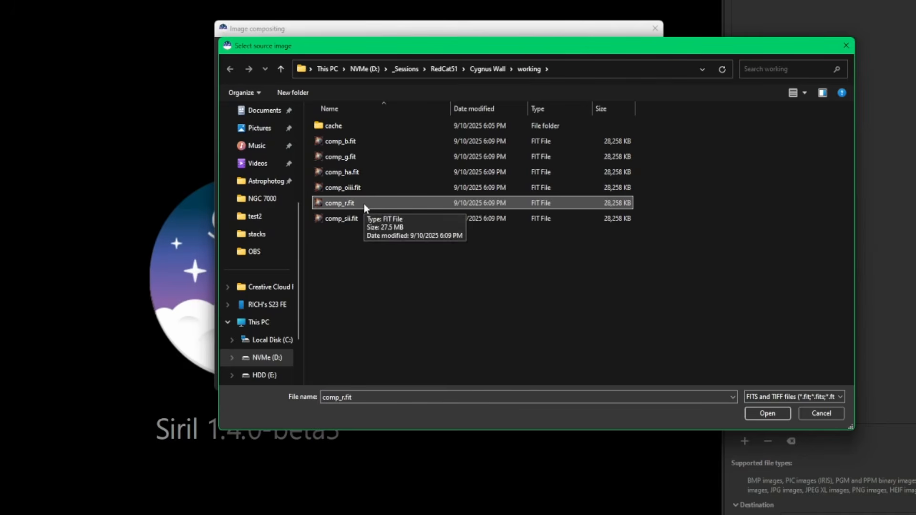
pyautogui.doubleClick(364, 203)
pyautogui.click(344, 127)
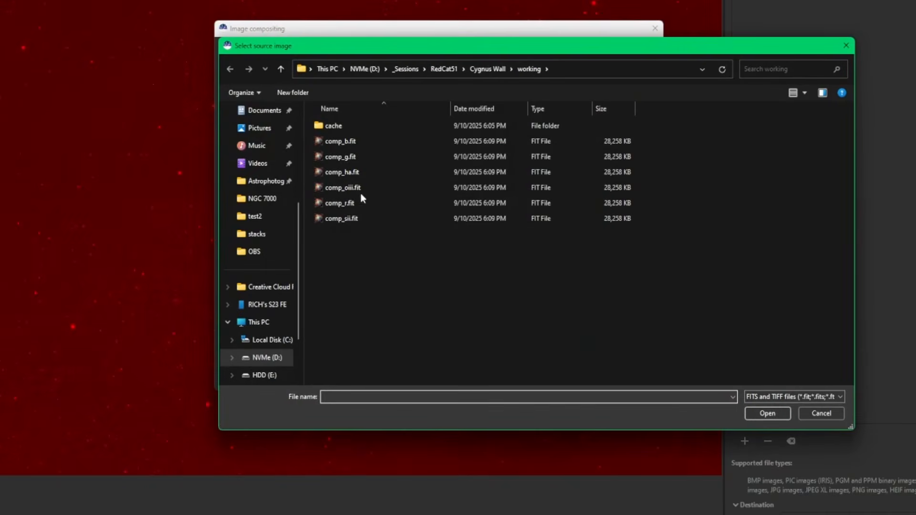
pyautogui.doubleClick(353, 157)
pyautogui.click(338, 155)
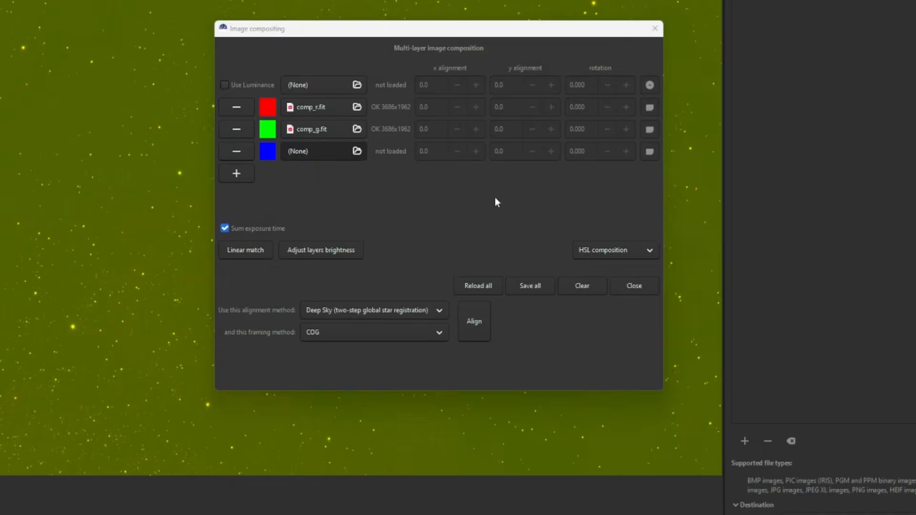
pyautogui.doubleClick(357, 150)
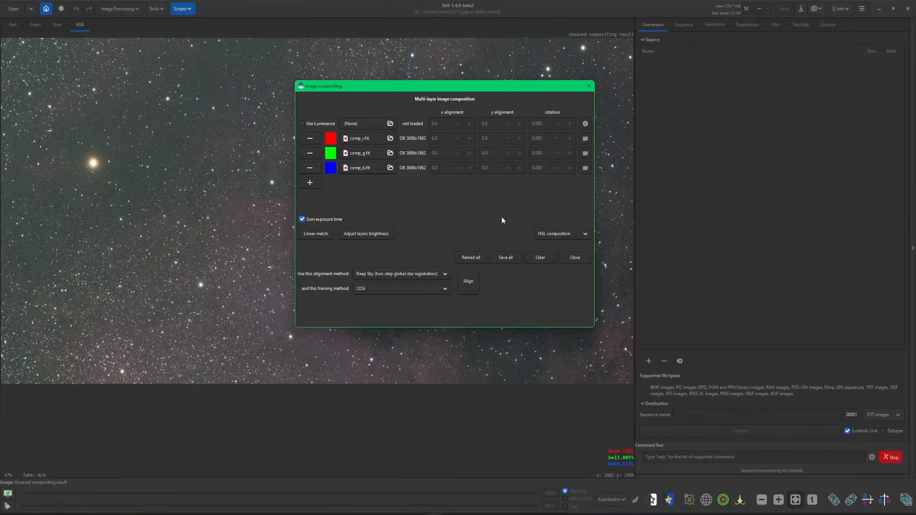
pyautogui.click(636, 504)
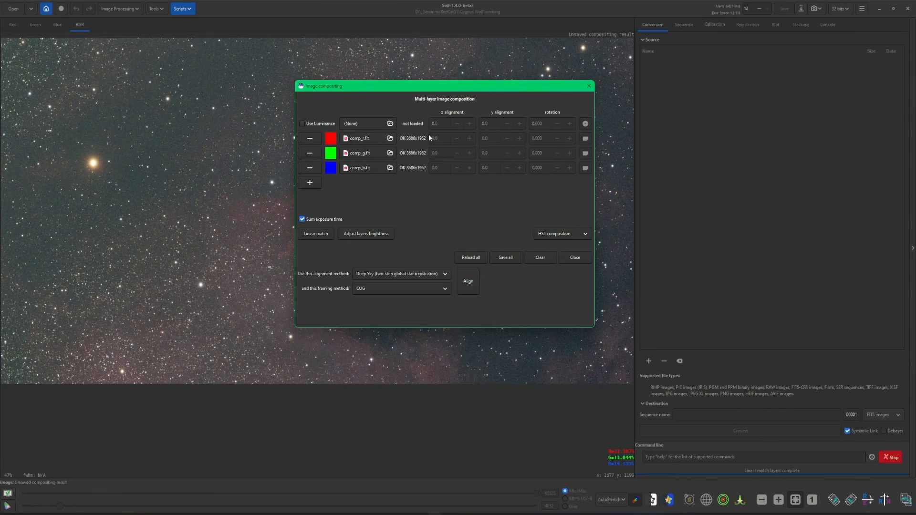
# Step: Adjust the brightness of the linear-matched RGB layers and check the console log for the outcome
pyautogui.click(368, 234)
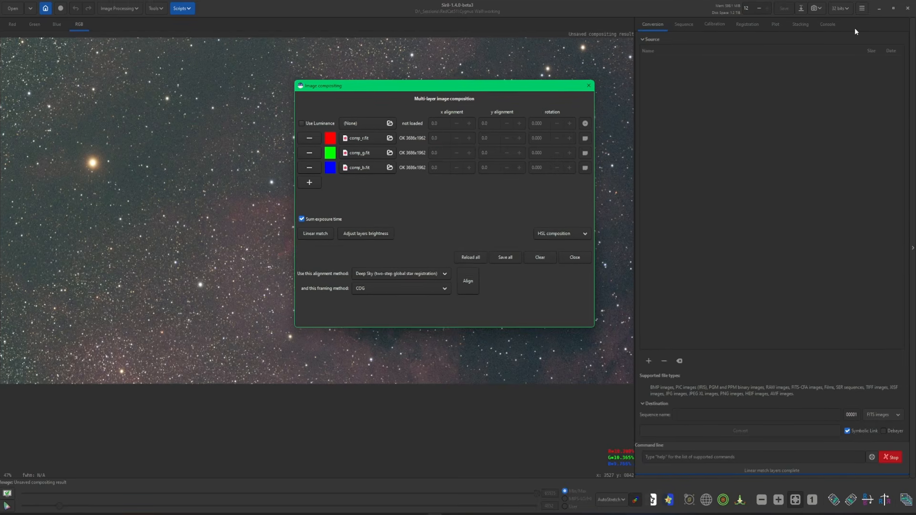
pyautogui.click(828, 25)
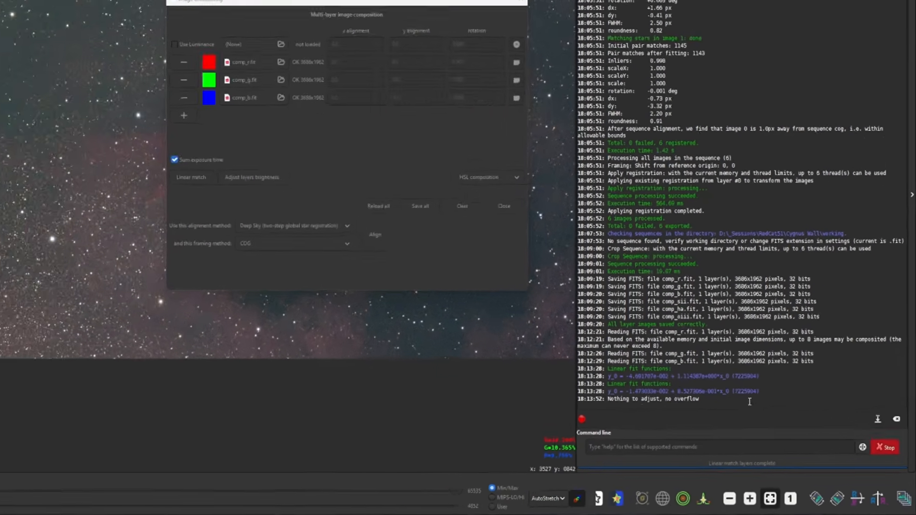
pyautogui.click(123, 104)
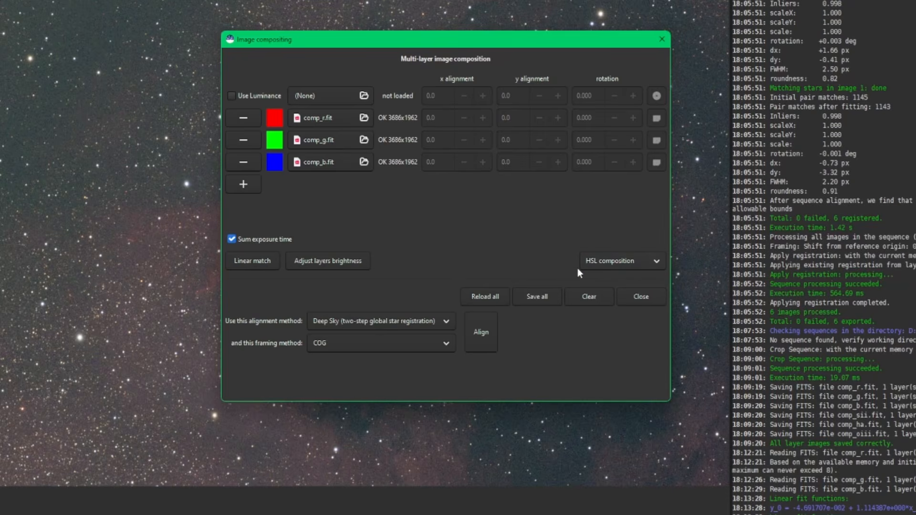
# Step: Try the HSV and CIE L*a*b* composition modes, and return to HSL composition
pyautogui.click(660, 259)
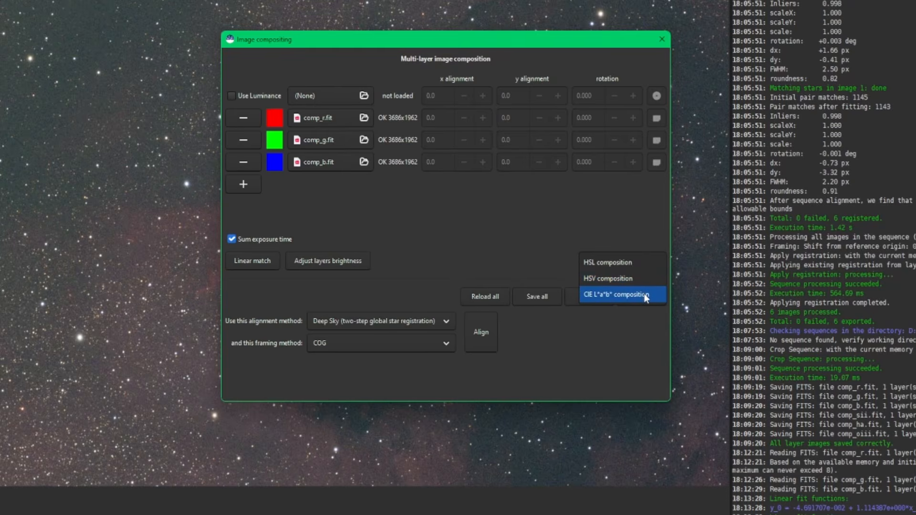
pyautogui.click(615, 278)
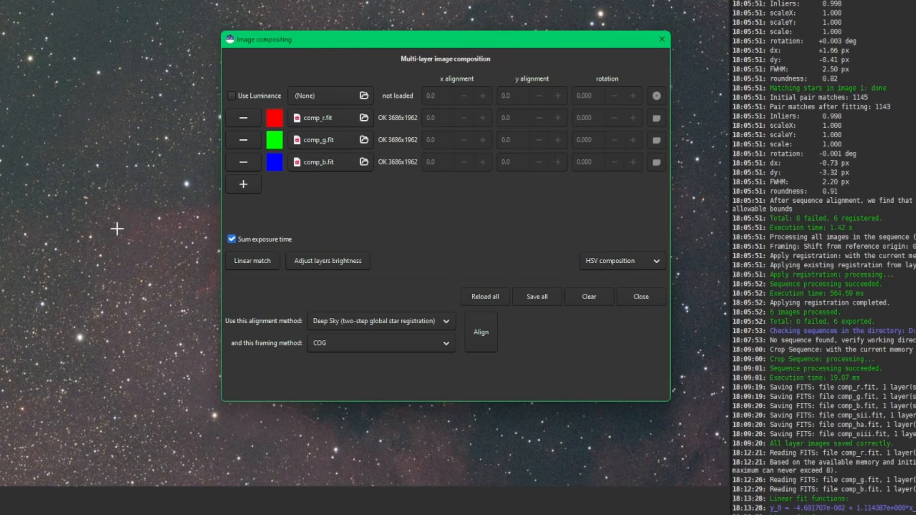
pyautogui.click(620, 264)
pyautogui.click(617, 278)
pyautogui.click(620, 261)
pyautogui.click(615, 230)
# Step: Close the compositing tool and save the composed image as rgb.fit in 32-bit floating point, despite the non-linear viewer mode
pyautogui.click(639, 301)
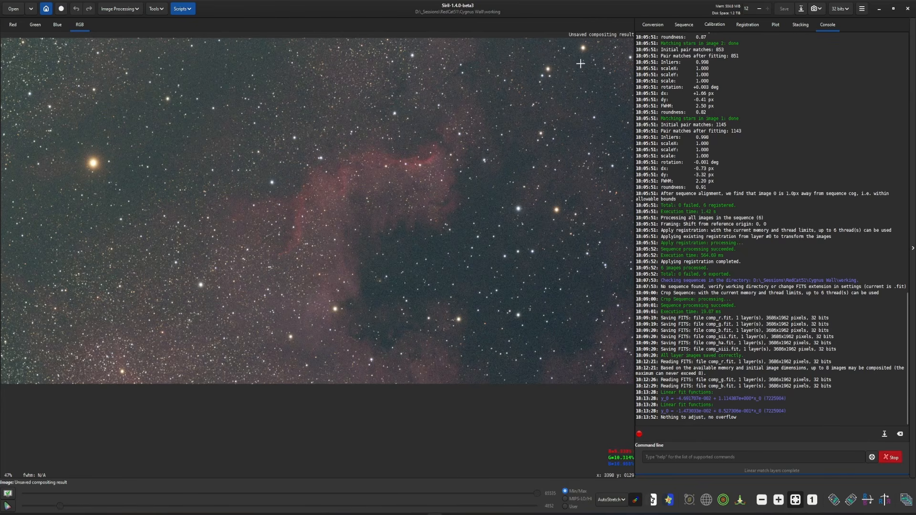
pyautogui.click(801, 8)
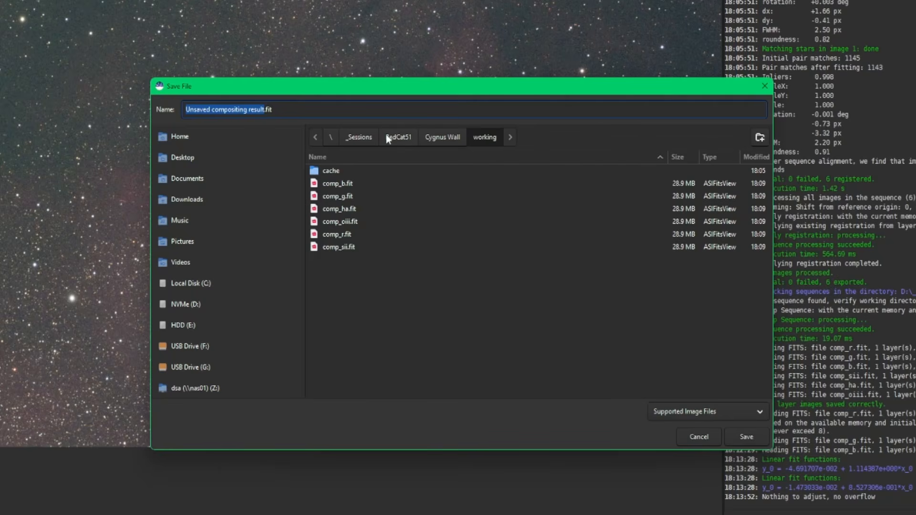
pyautogui.write('rgb')
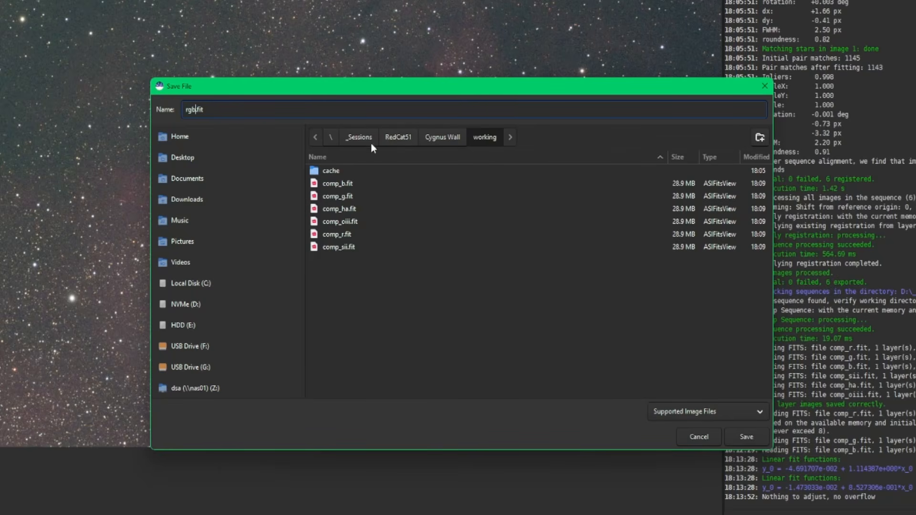
pyautogui.click(743, 437)
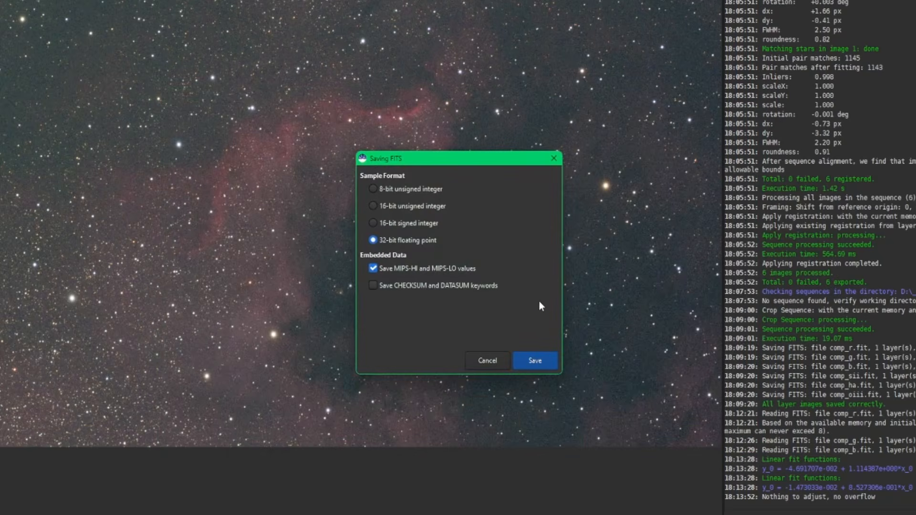
pyautogui.click(537, 357)
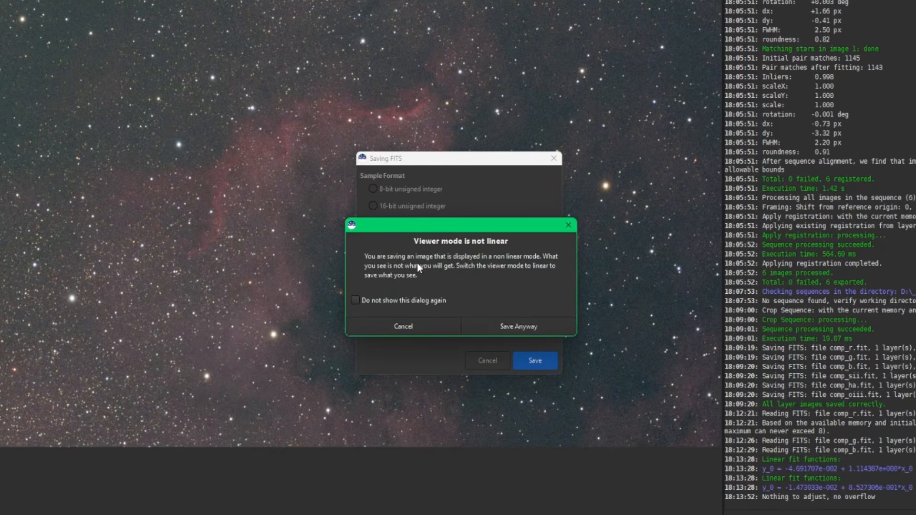
pyautogui.click(520, 327)
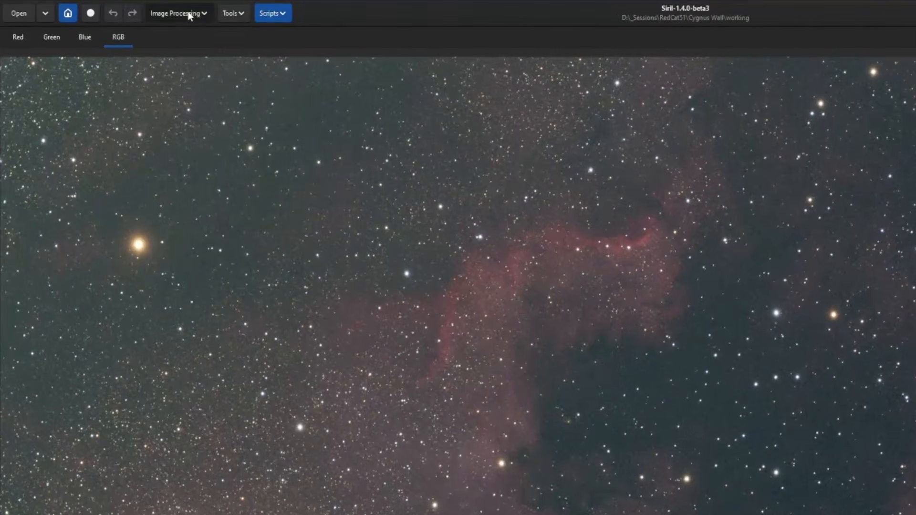
# Step: Remove the gradient from the RGB image with the AutoBGE.py script, using 100 sample points, polynomial degree 2 and RBF smoothness 0.1
pyautogui.click(189, 14)
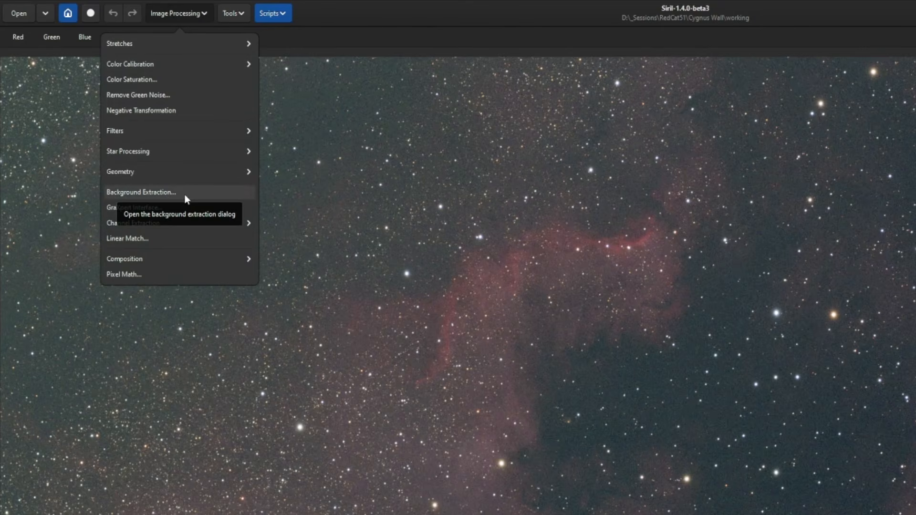
pyautogui.click(401, 6)
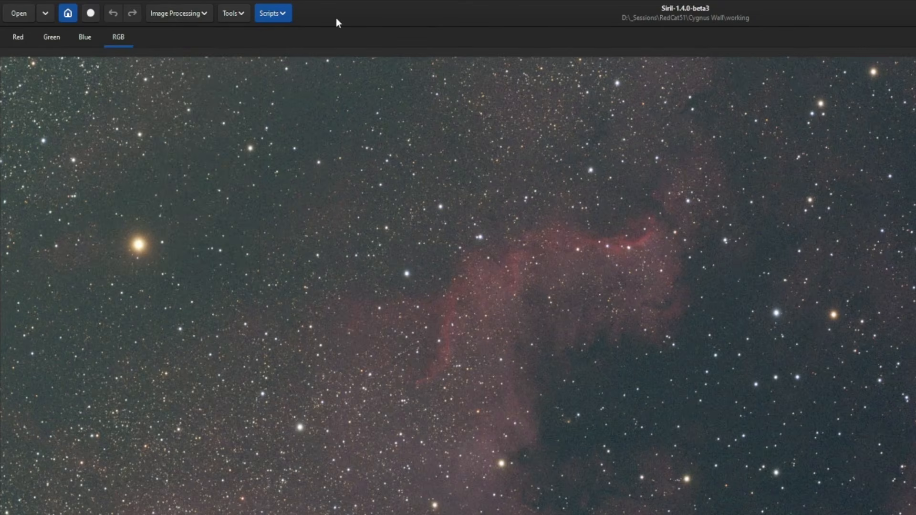
pyautogui.click(283, 15)
pyautogui.moveTo(295, 49)
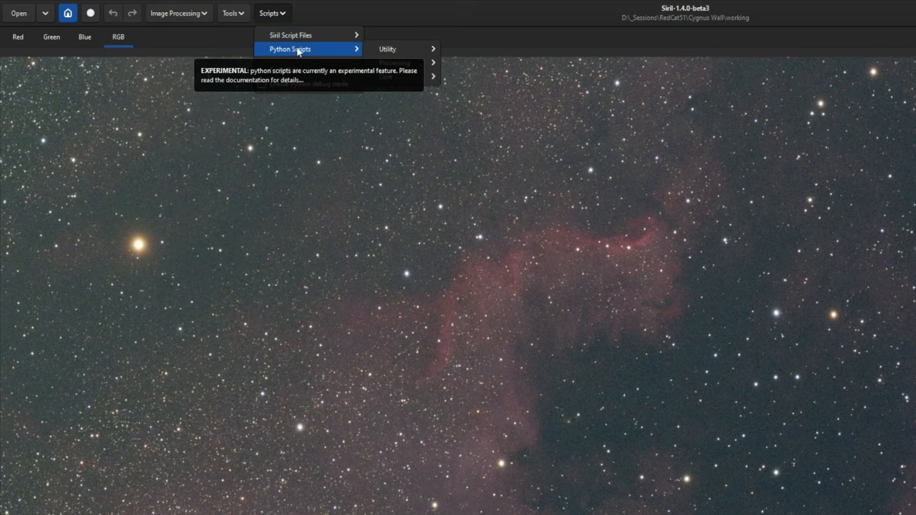
pyautogui.moveTo(382, 64)
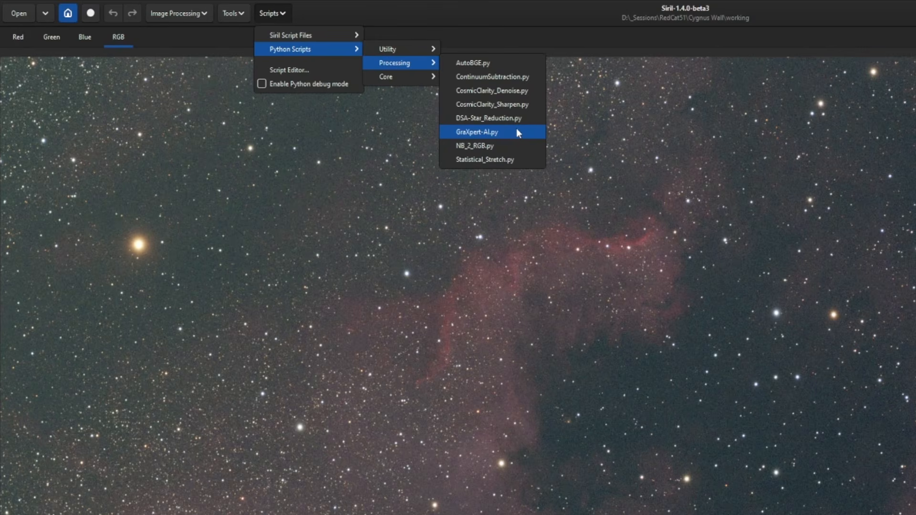
pyautogui.click(508, 64)
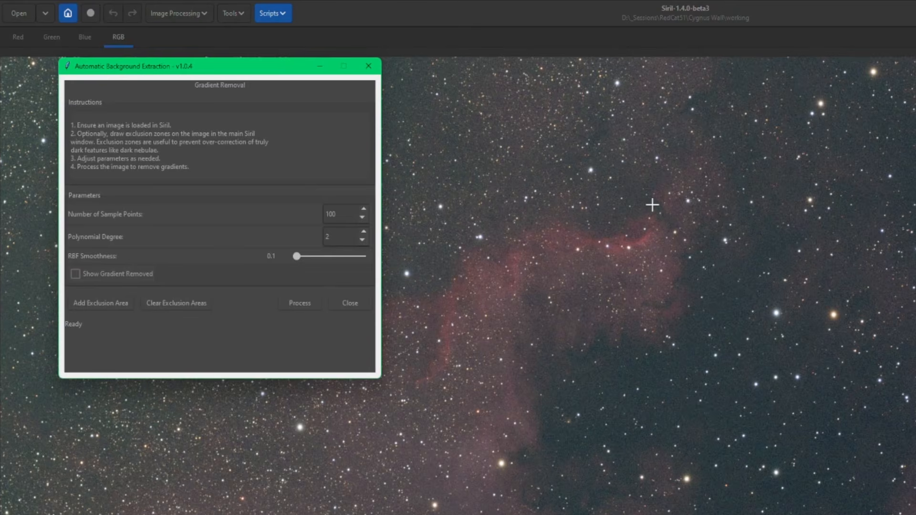
pyautogui.click(301, 304)
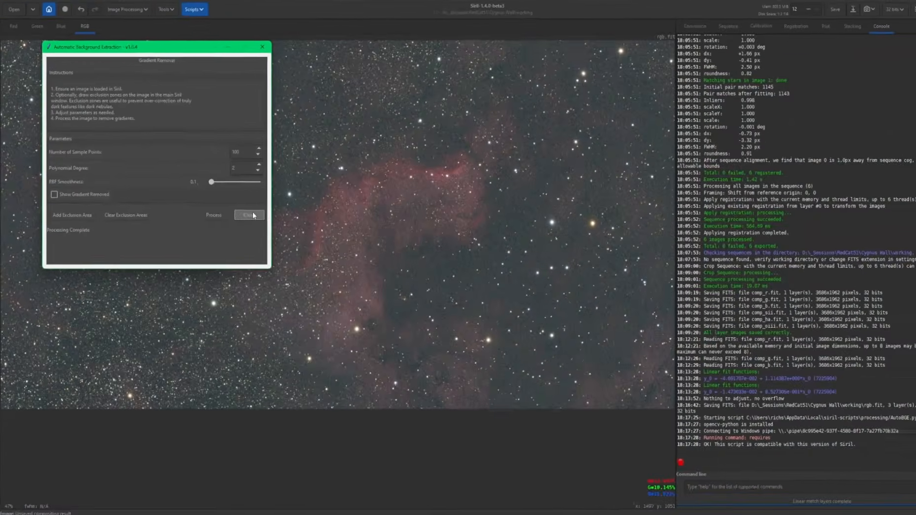
pyautogui.click(349, 303)
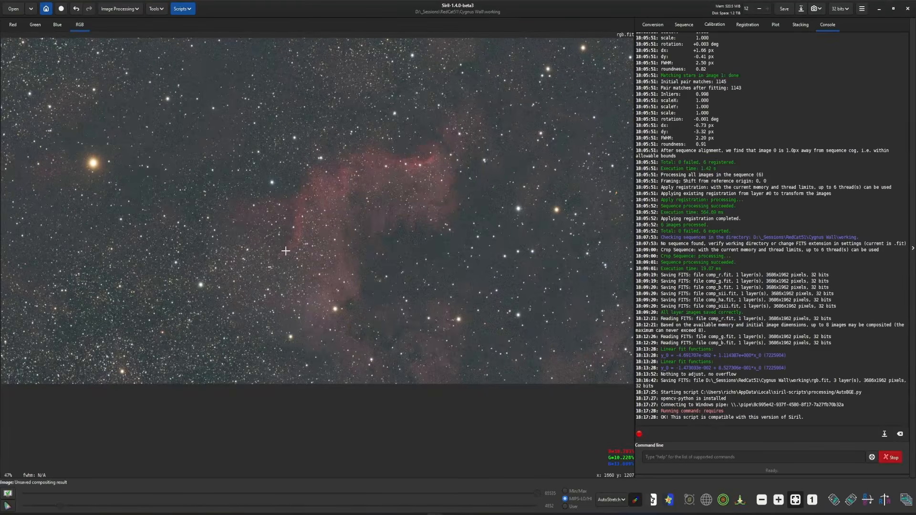
# Step: Plate-solve the RGB image with the Siril solver, keeping the filled-in image parameters and catalogue settings
pyautogui.click(161, 9)
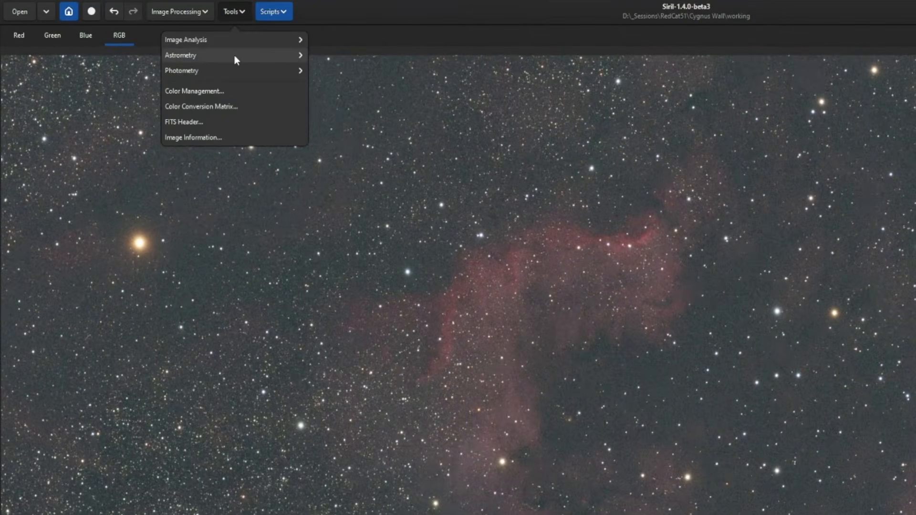
pyautogui.click(234, 56)
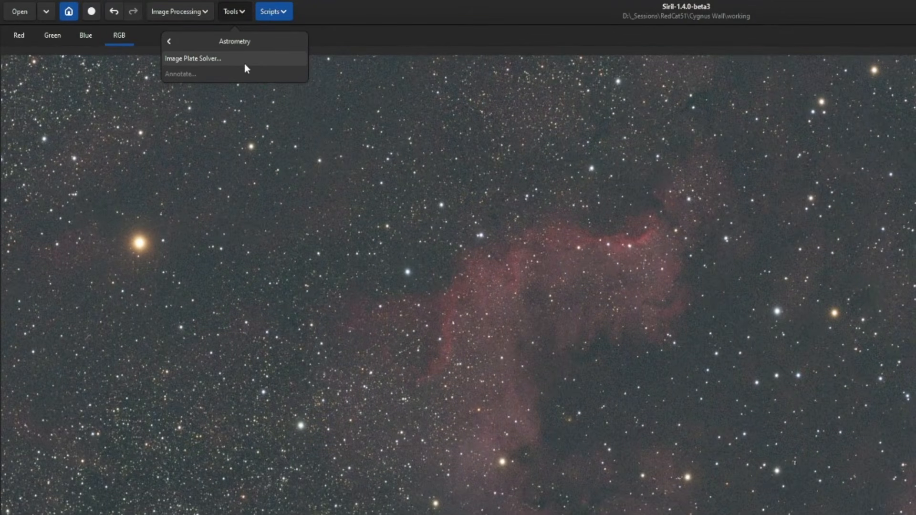
pyautogui.click(219, 60)
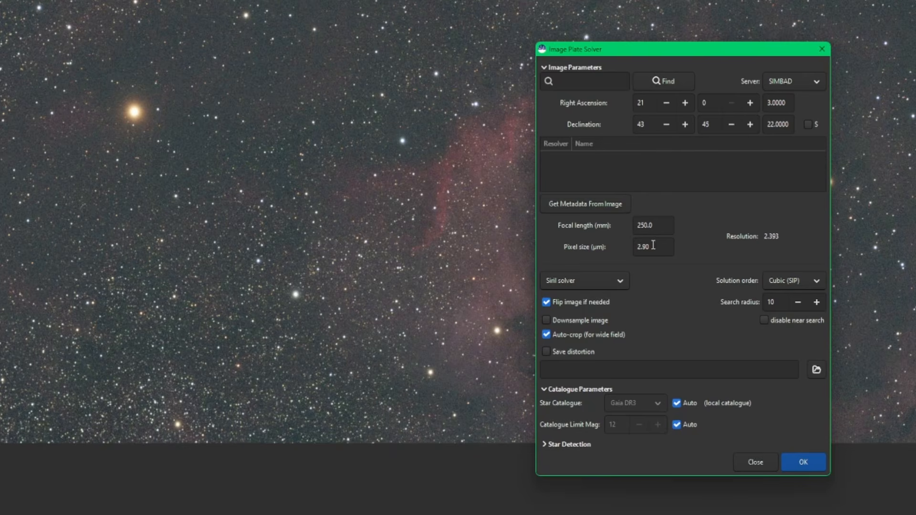
pyautogui.click(796, 463)
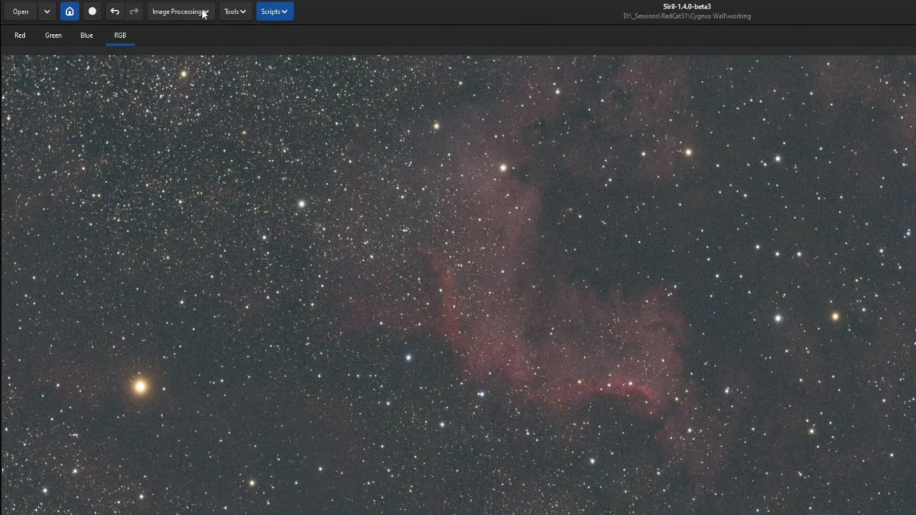
# Step: Run Spectrophotometric Color Calibration with narrowband mode off, using the mono Sony IMX585 sensor and ToupTek R, G and B filters
pyautogui.click(204, 11)
pyautogui.click(160, 59)
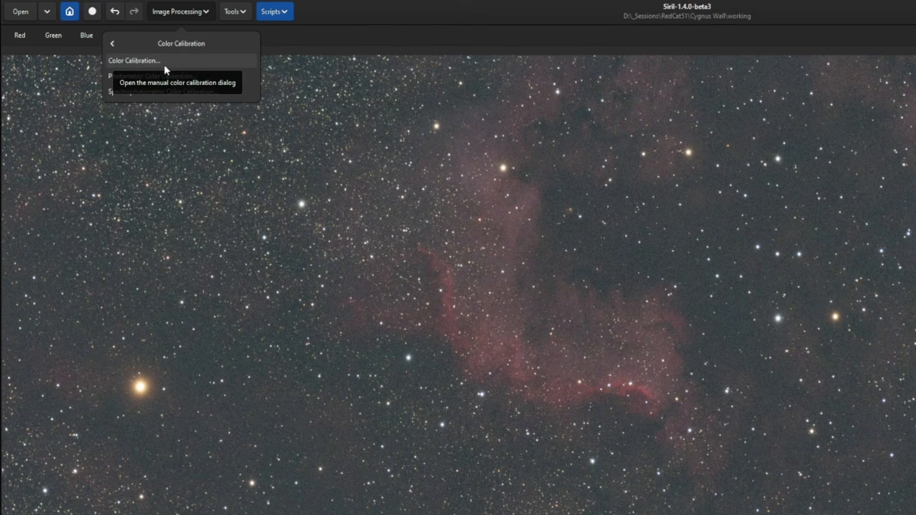
pyautogui.click(198, 90)
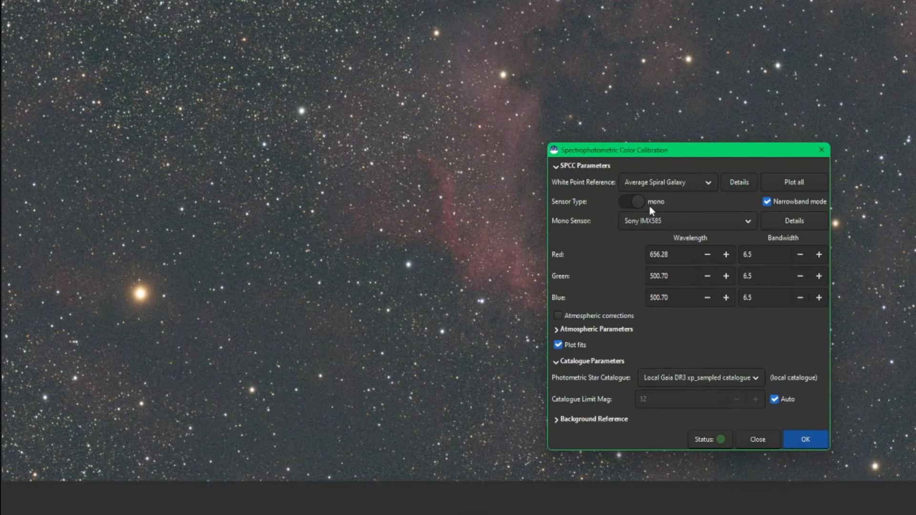
pyautogui.click(767, 202)
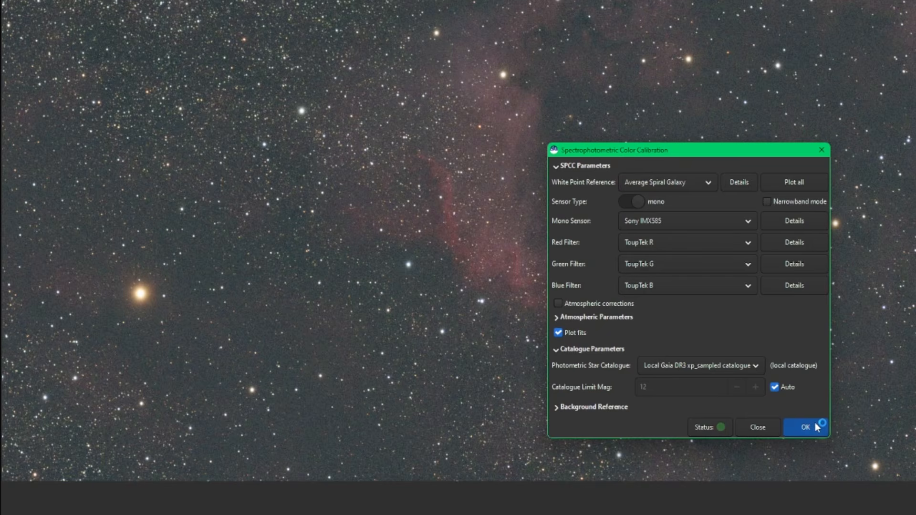
pyautogui.click(417, 16)
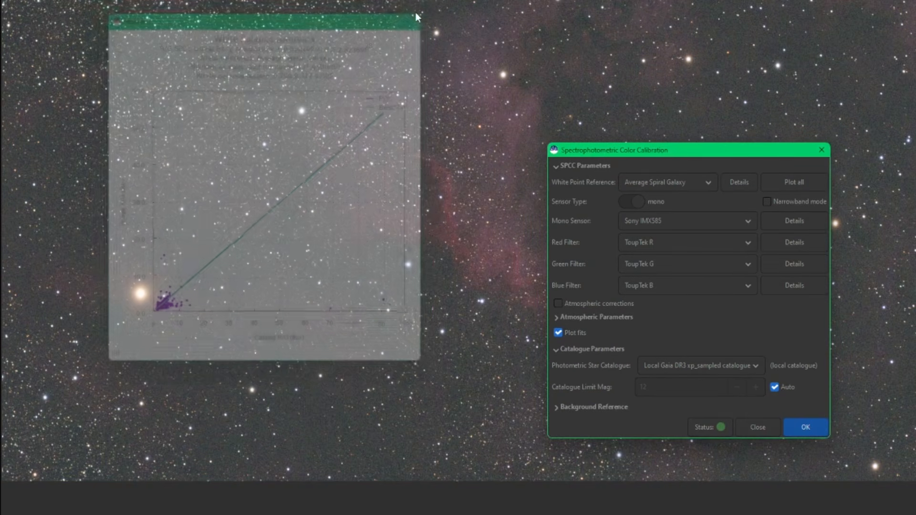
pyautogui.click(753, 428)
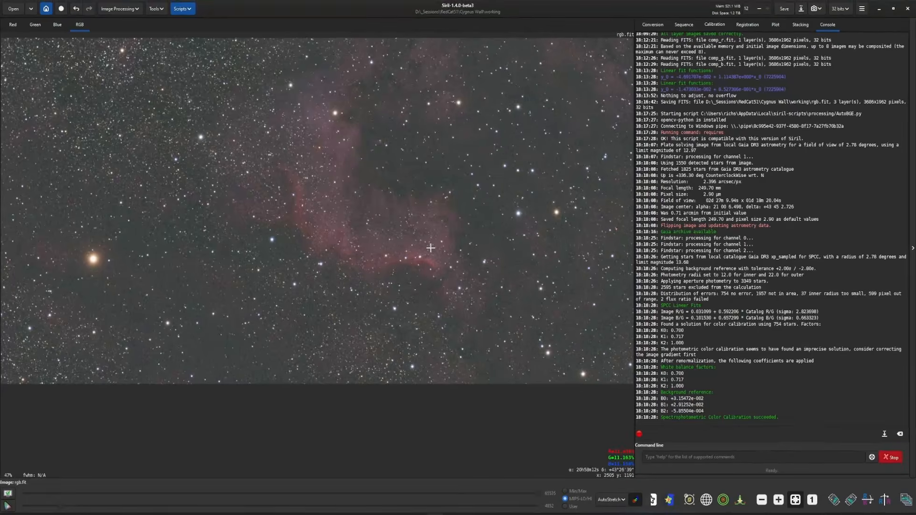
# Step: Sharpen the RGB image with the CosmicClarity_Sharpen.py script in Stellar Only mode, using a stellar amount of 0.30
pyautogui.click(182, 9)
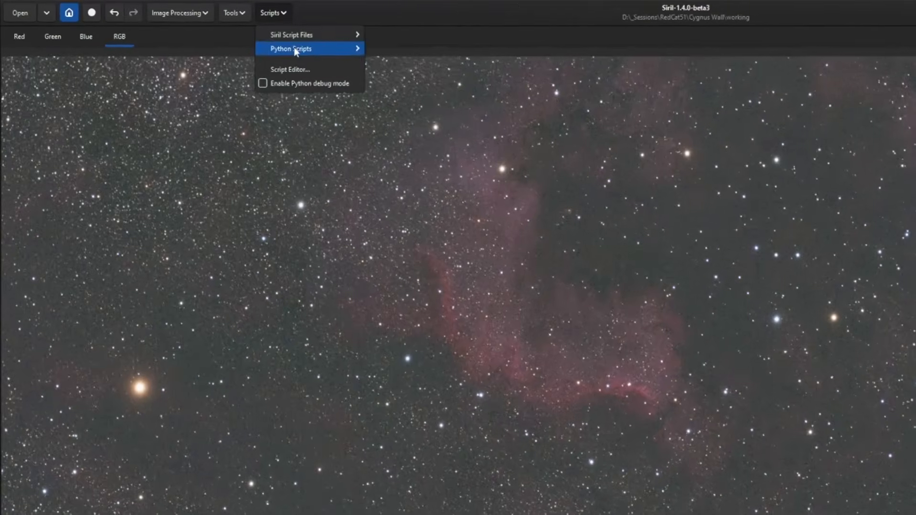
pyautogui.moveTo(294, 47)
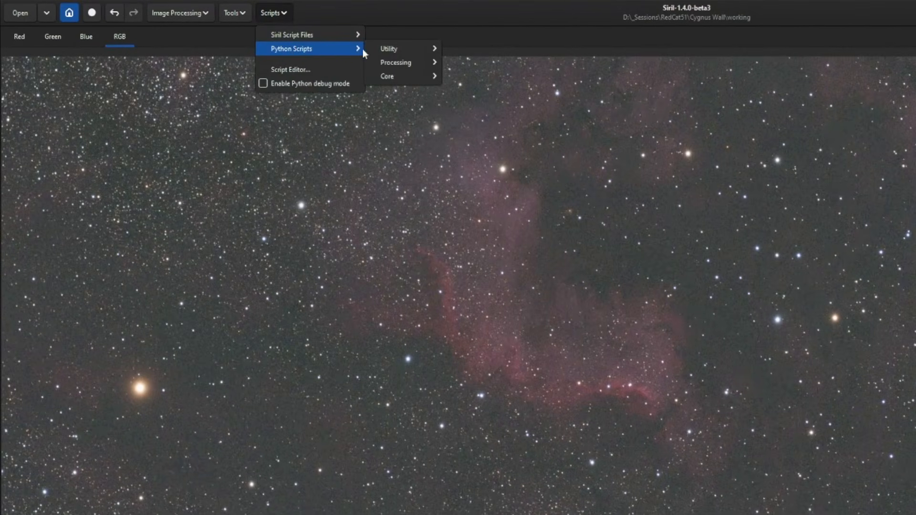
pyautogui.moveTo(414, 62)
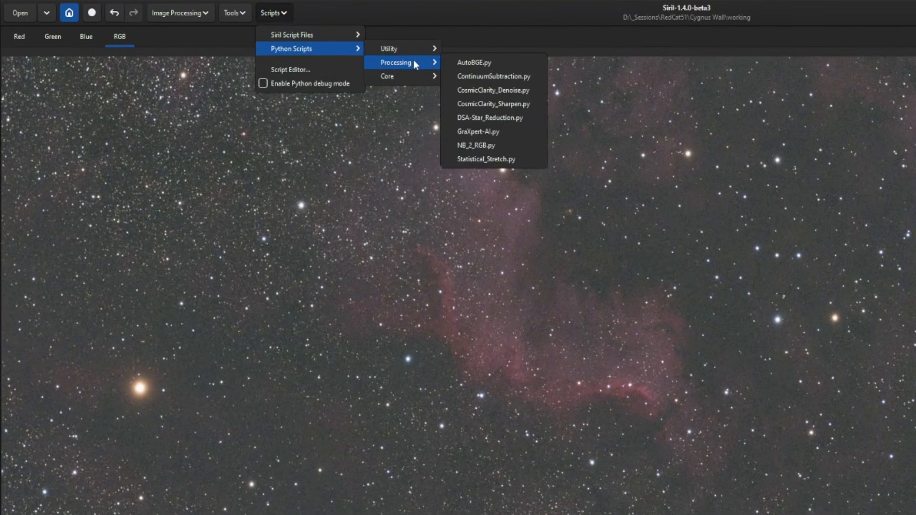
pyautogui.click(524, 104)
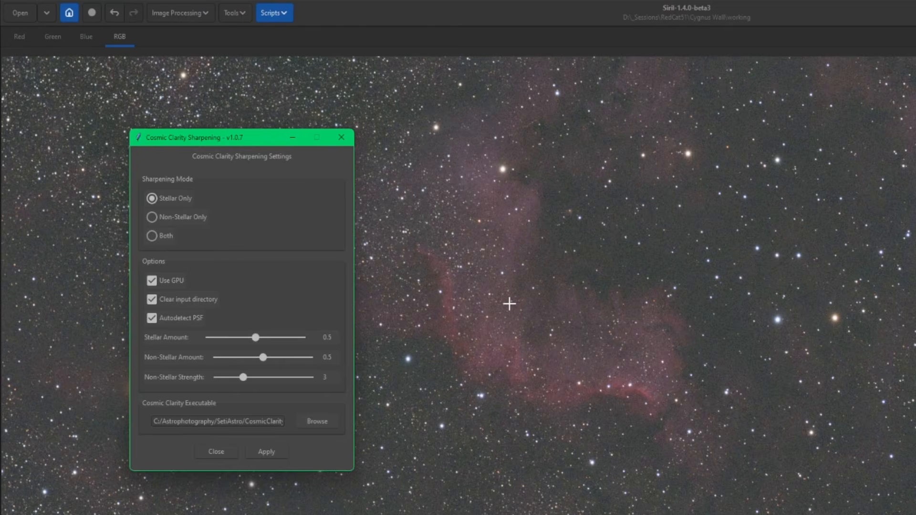
pyautogui.click(155, 199)
pyautogui.moveTo(259, 338); pyautogui.dragTo(239, 339)
pyautogui.click(267, 452)
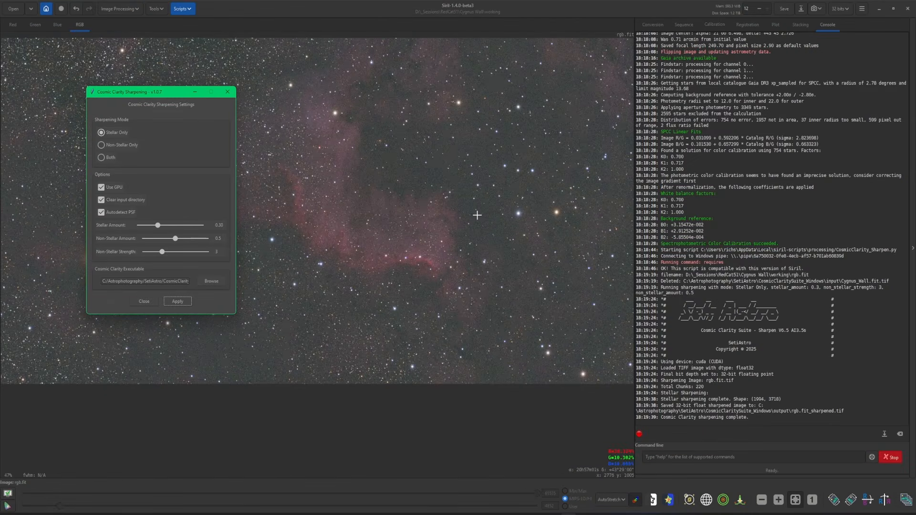
pyautogui.click(145, 301)
# Step: Denoise the RGB image with the CosmicClarity_Denoise.py script in Full mode at a denoise strength of 0.5
pyautogui.click(189, 9)
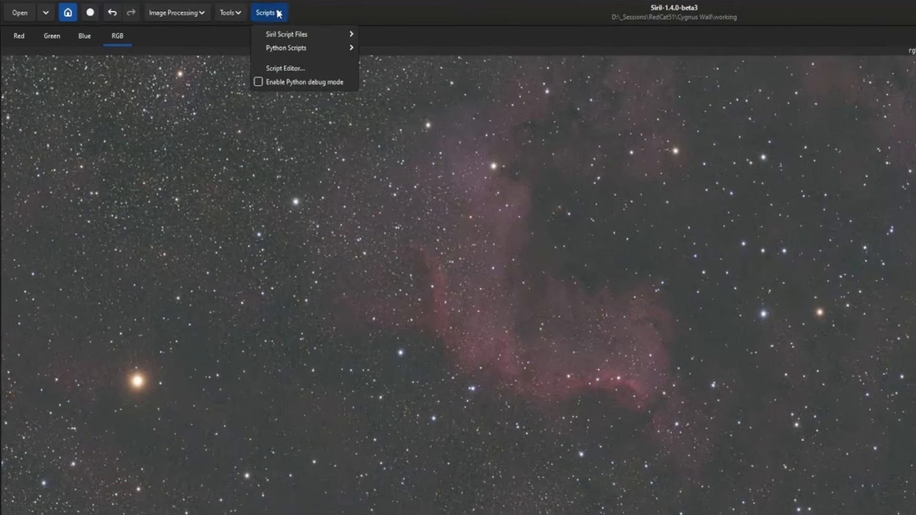
pyautogui.moveTo(287, 48)
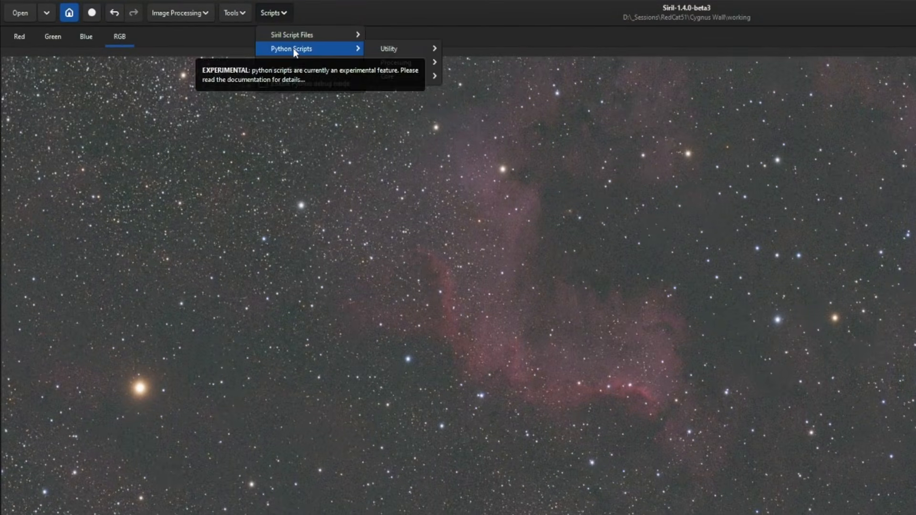
pyautogui.moveTo(410, 63)
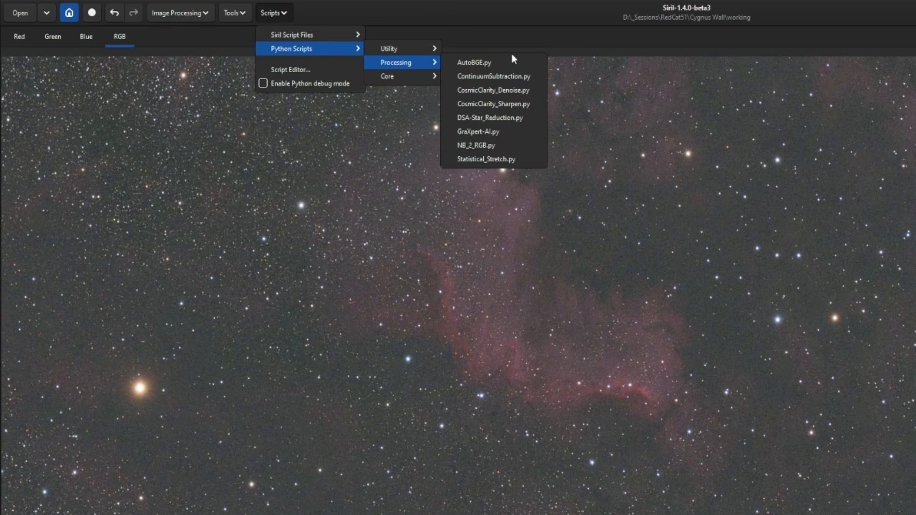
pyautogui.click(533, 92)
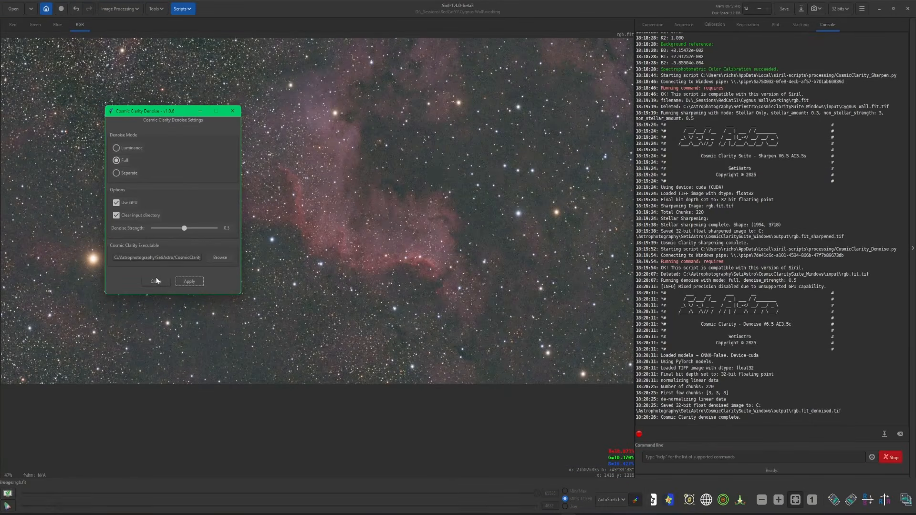
pyautogui.click(156, 281)
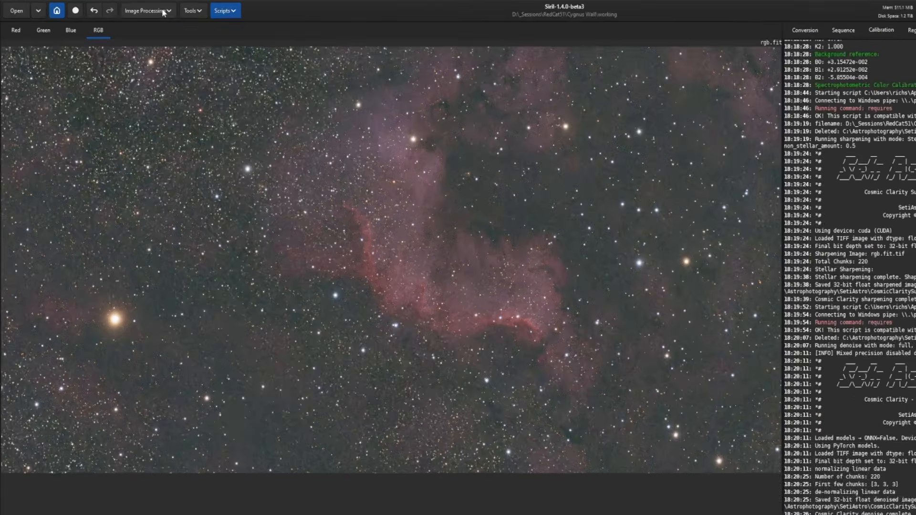
# Step: Remove the stars from the RGB image with StarNet, pre-stretching the linear image and generating a star mask
pyautogui.click(130, 10)
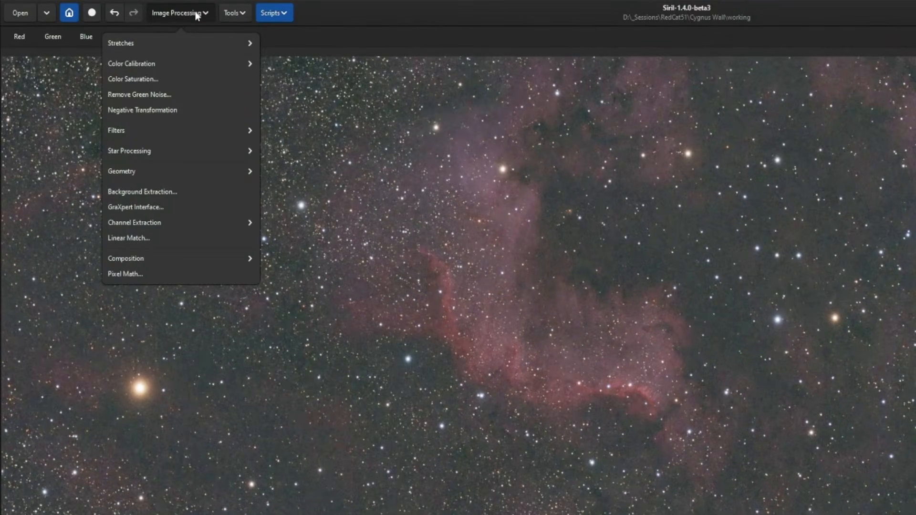
pyautogui.click(145, 153)
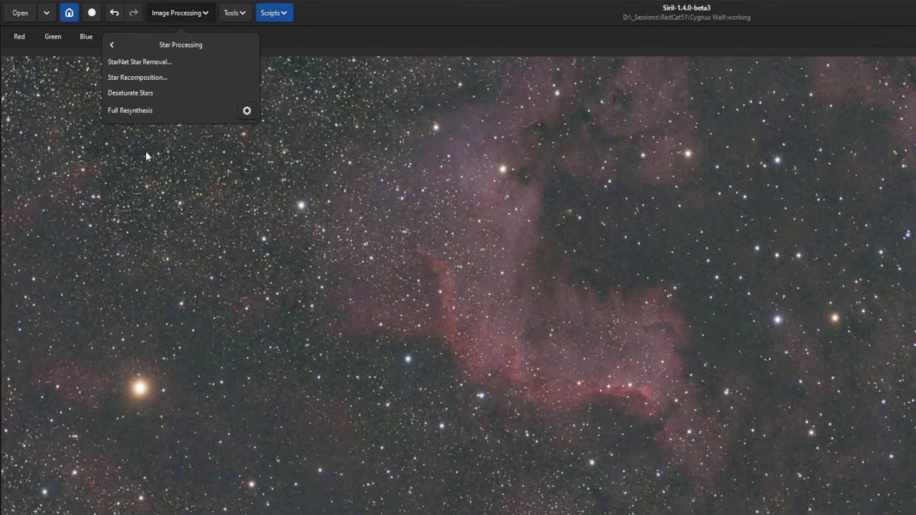
pyautogui.click(161, 61)
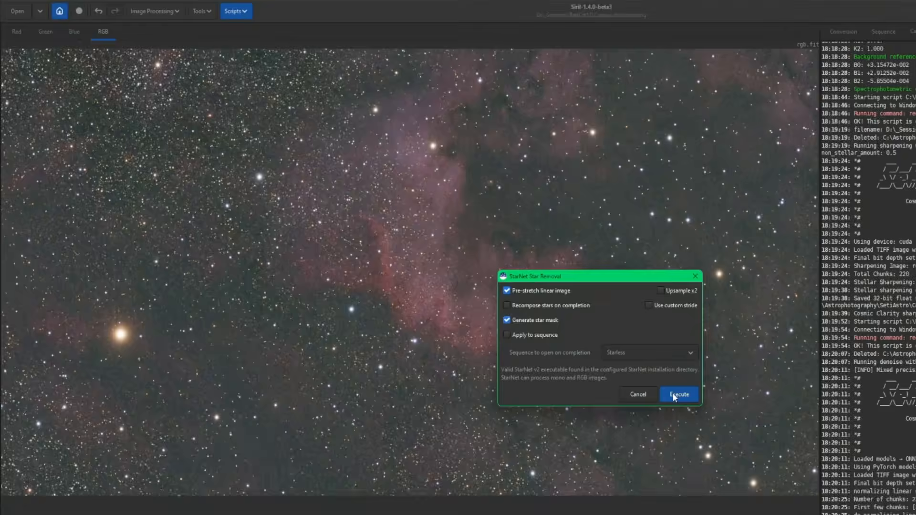
pyautogui.click(782, 458)
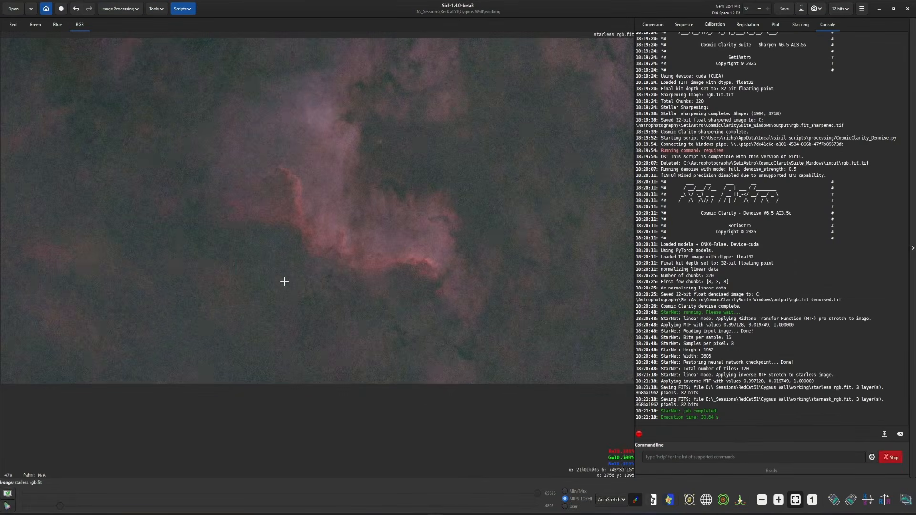
# Step: Switch to the working folder in File Explorer and delete starless_rgb.fit, keeping starmask_rgb.fit
pyautogui.hotkey('alt', 'Tab')
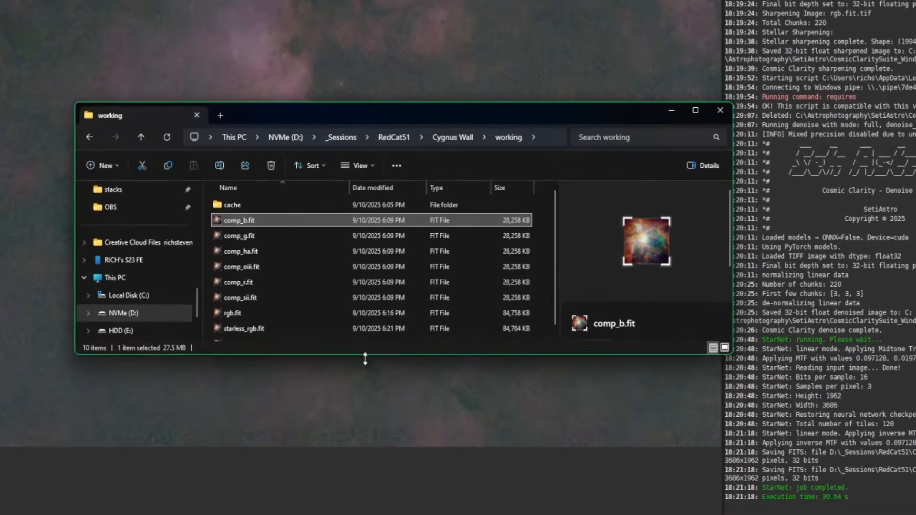
pyautogui.moveTo(397, 322); pyautogui.dragTo(393, 377)
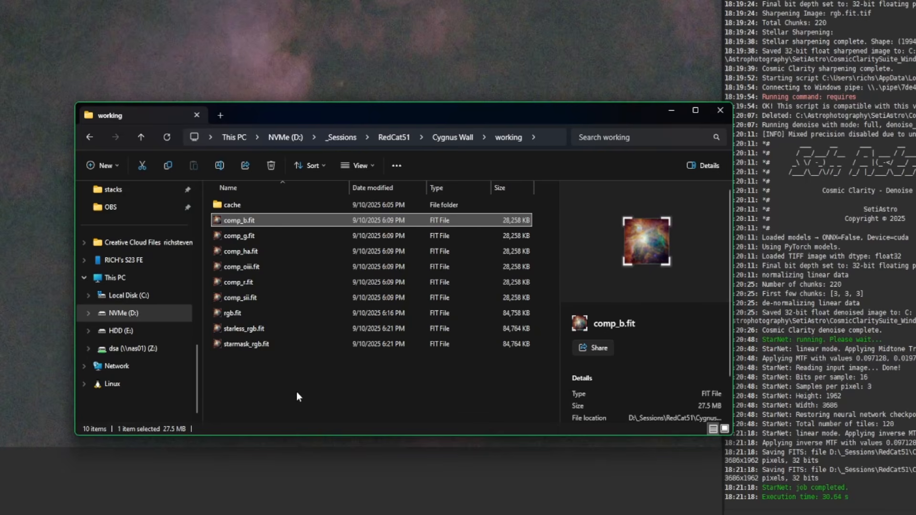
pyautogui.click(265, 347)
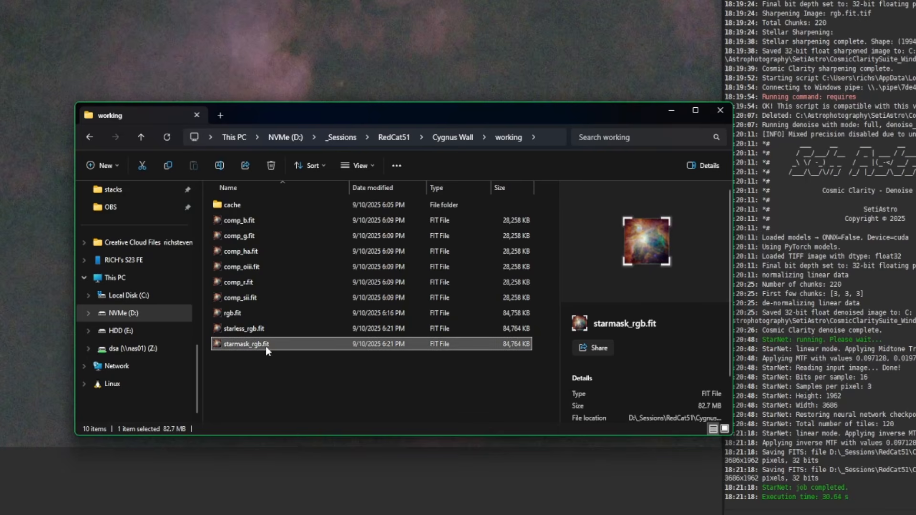
pyautogui.click(281, 330)
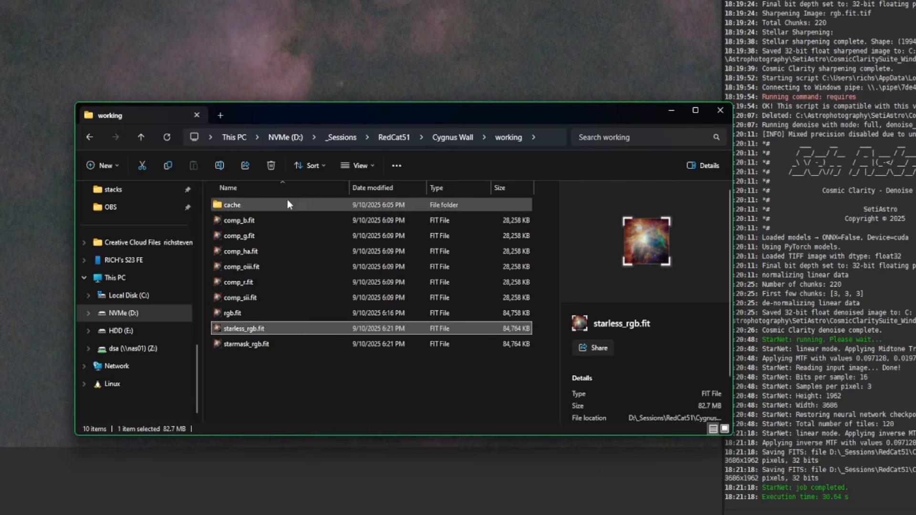
pyautogui.click(271, 166)
pyautogui.press('Escape')
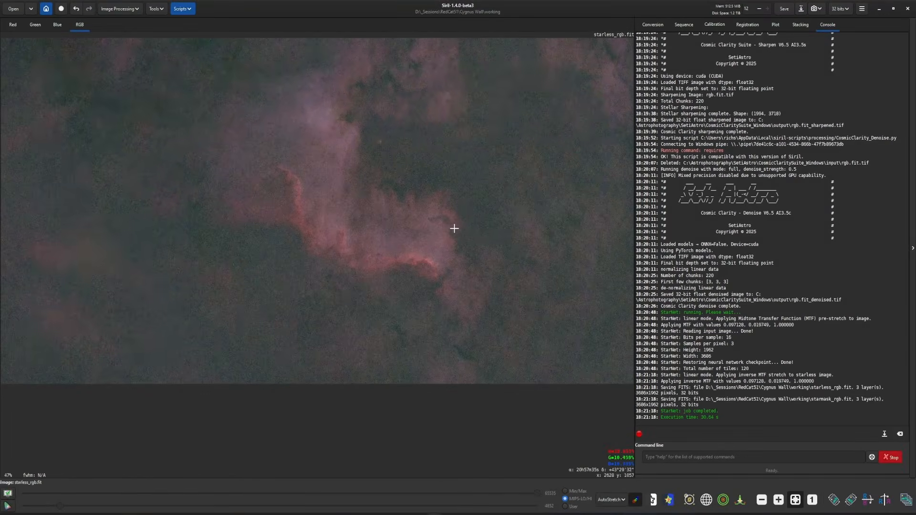
# Step: Start a new RGB composition, closing the current image, and load comp_sii.fit as red, comp_ha.fit as green and comp_oiii.fit as blue
pyautogui.click(120, 8)
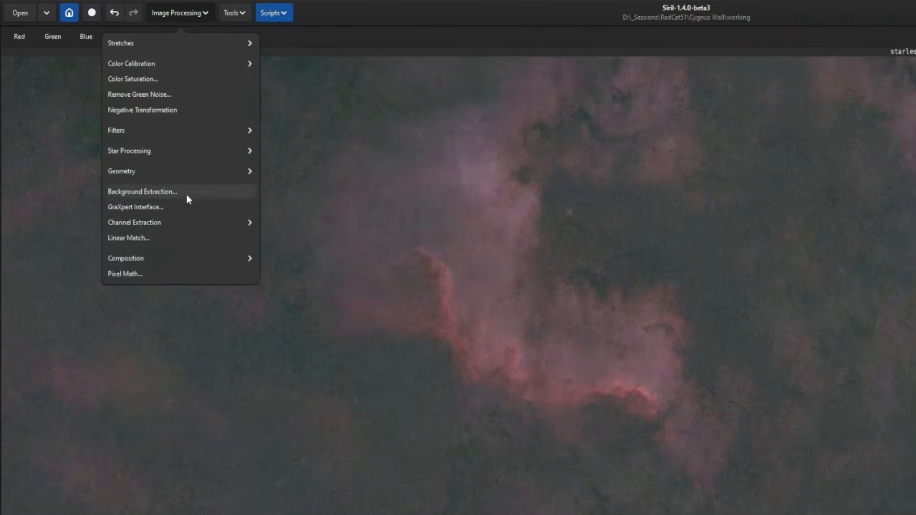
pyautogui.click(142, 258)
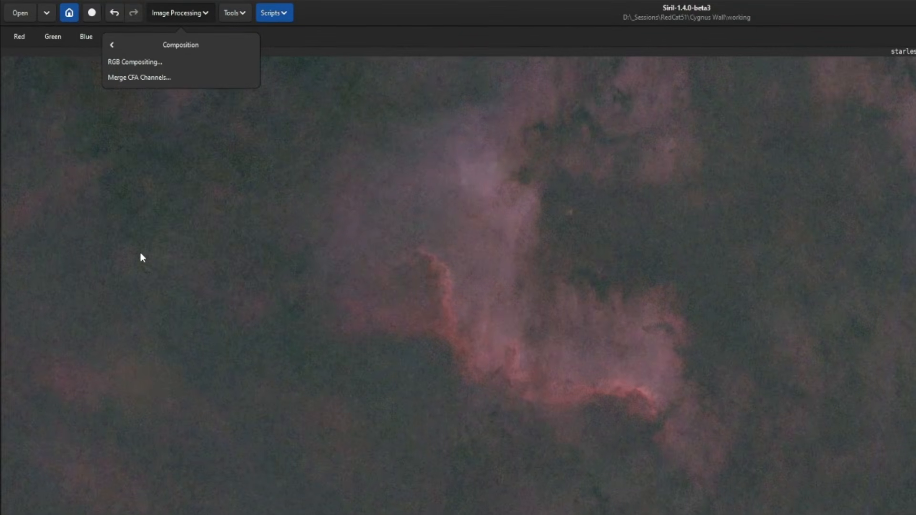
pyautogui.click(174, 59)
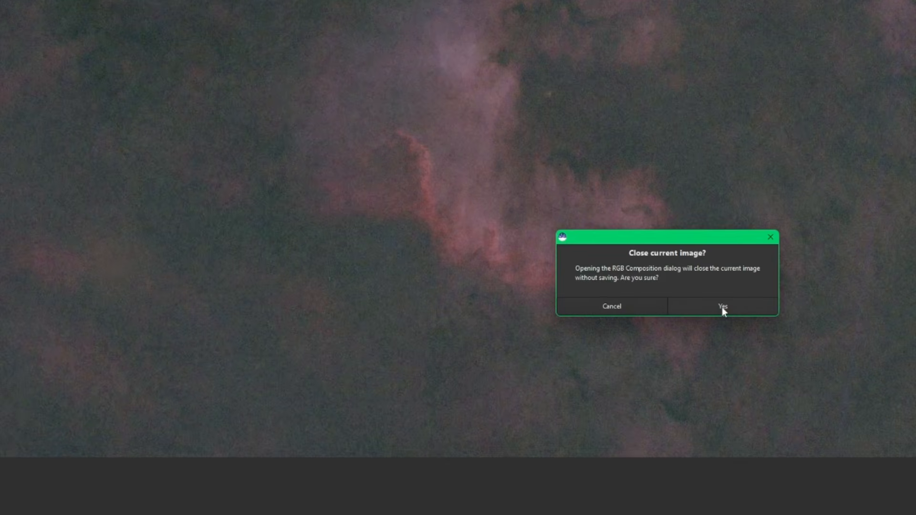
pyautogui.click(716, 308)
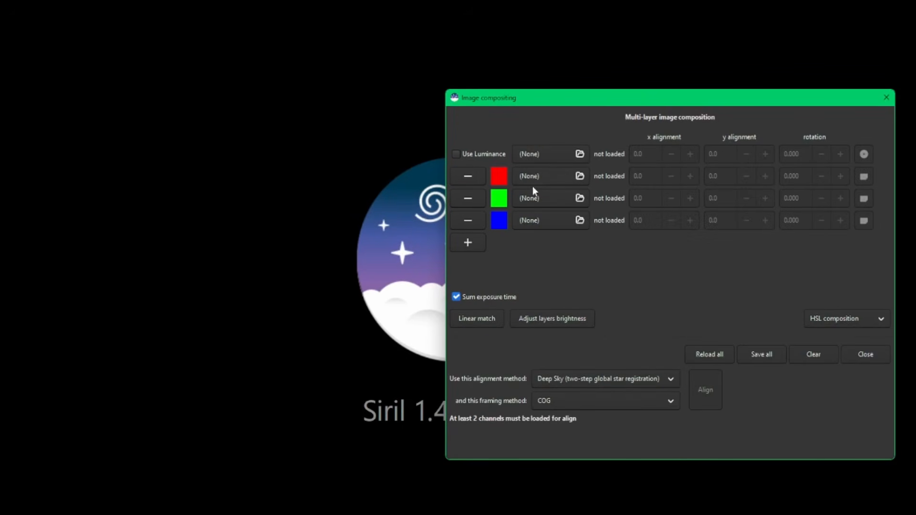
pyautogui.click(581, 176)
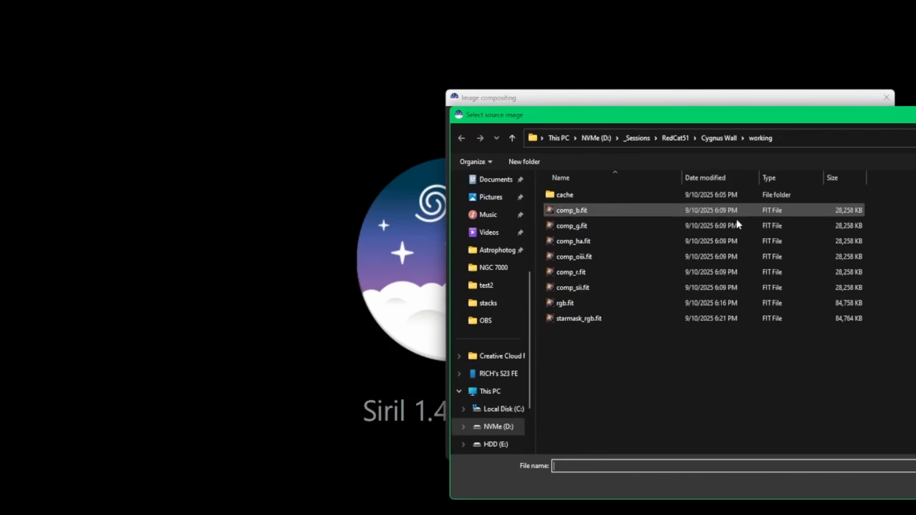
pyautogui.doubleClick(594, 288)
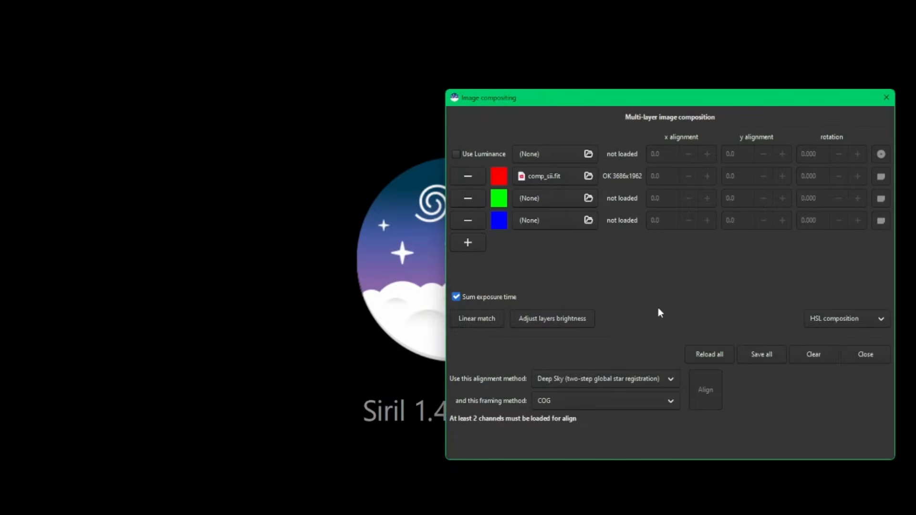
pyautogui.click(584, 199)
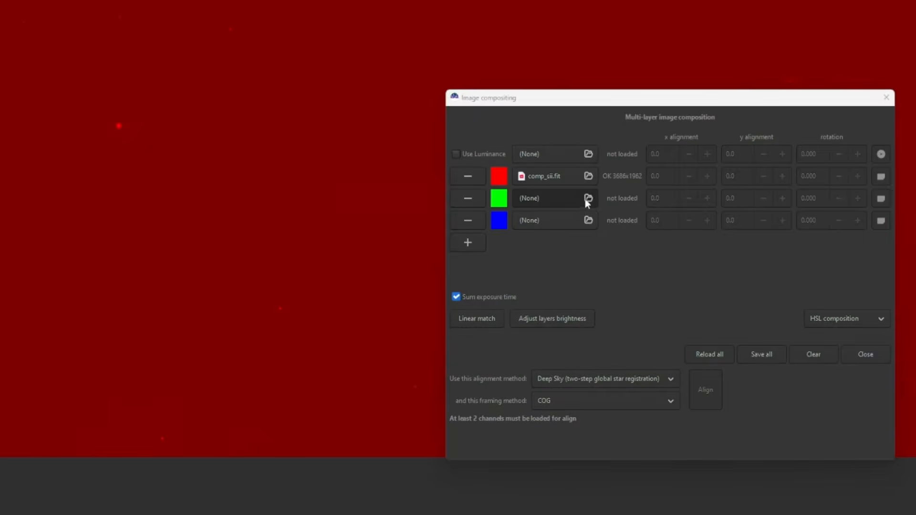
pyautogui.doubleClick(578, 241)
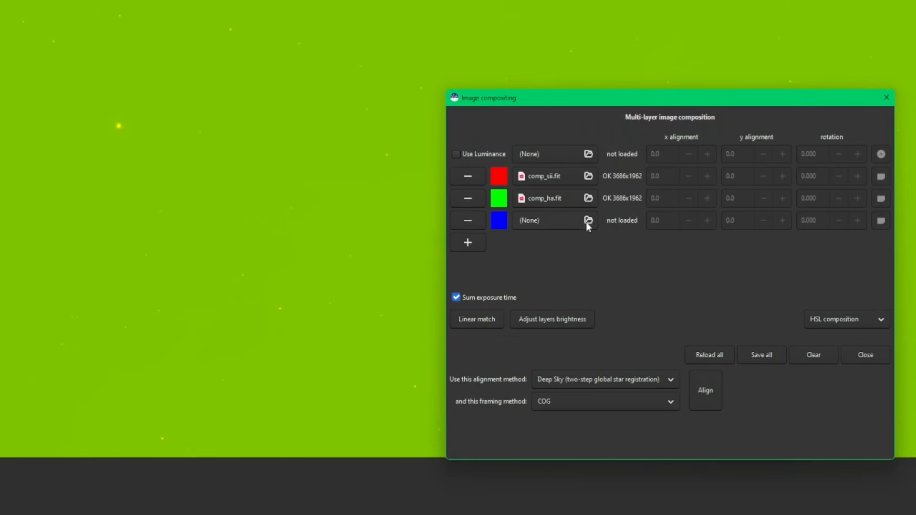
pyautogui.click(587, 222)
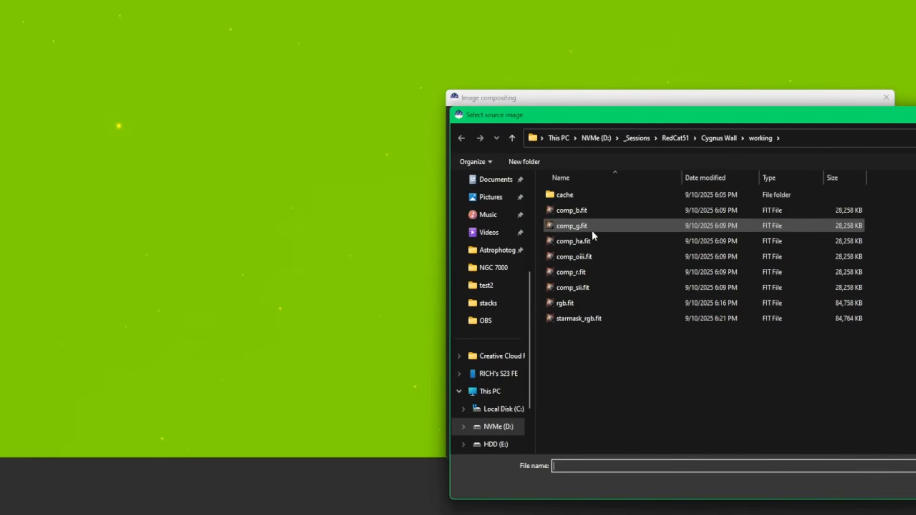
pyautogui.doubleClick(595, 255)
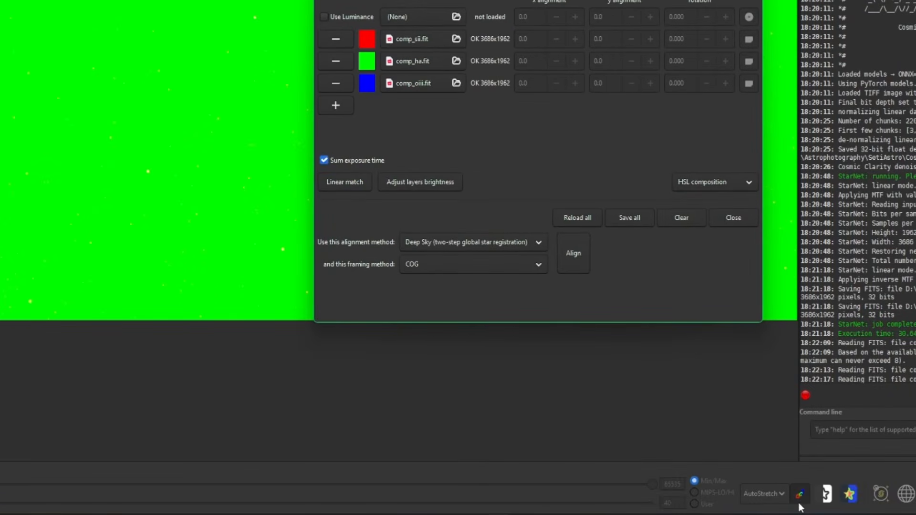
# Step: Link the channels of the AutoStretch preview, linear match the three narrowband layers, and close the compositing tool
pyautogui.click(803, 498)
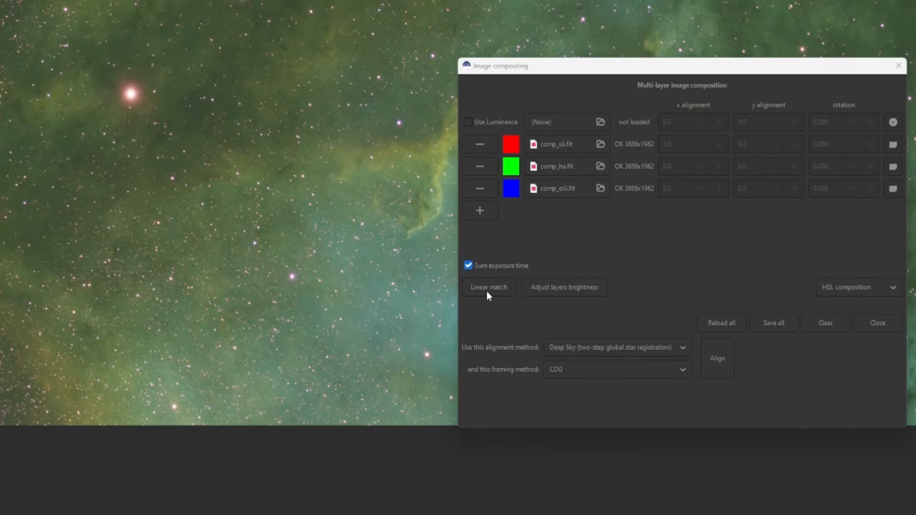
pyautogui.click(342, 186)
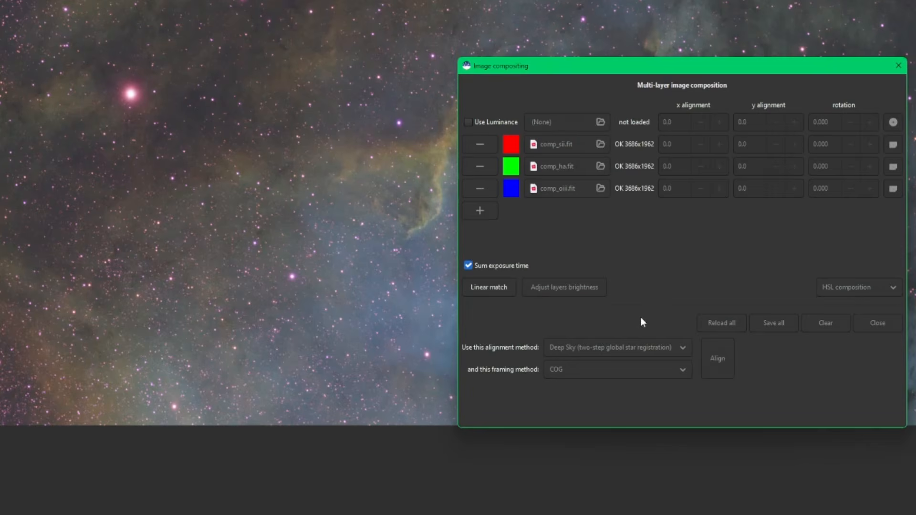
pyautogui.click(877, 323)
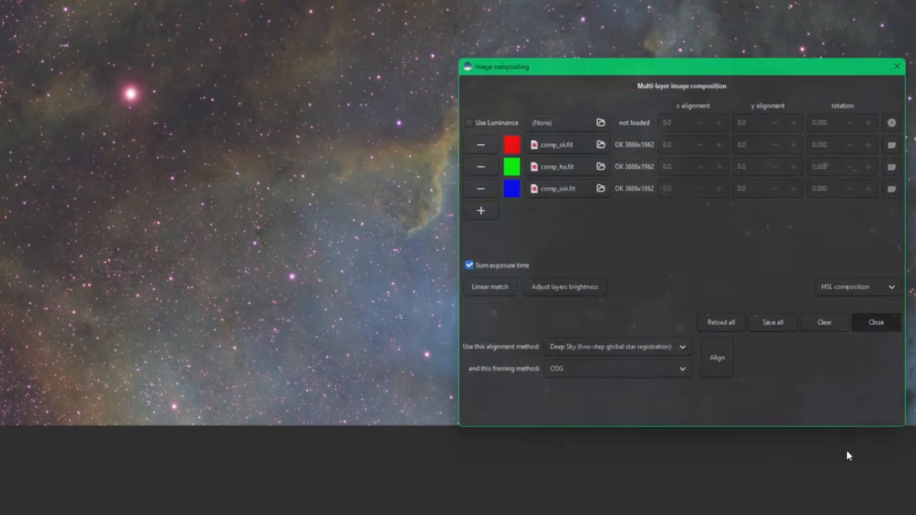
# Step: Save the composited image as sho.fit in the working folder, keeping the non-linear viewer mode
pyautogui.hotkey('ctrl', 's')
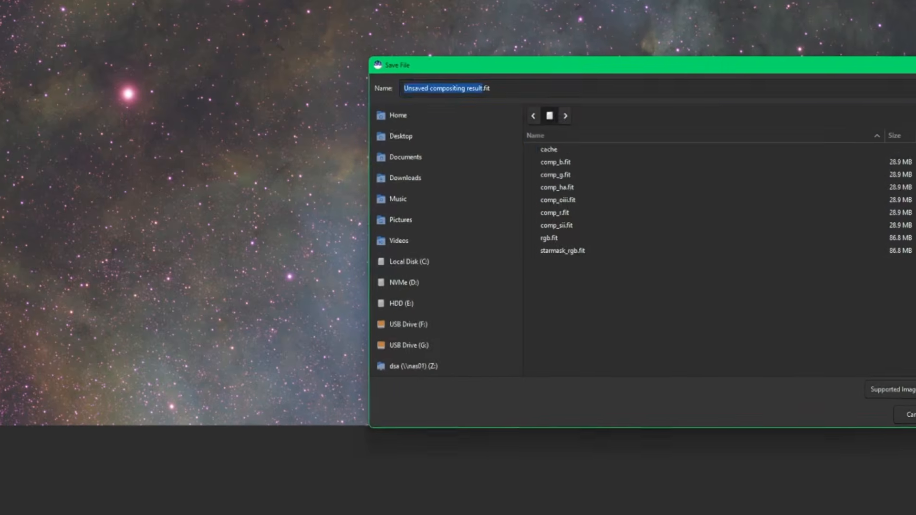
pyautogui.write('sho')
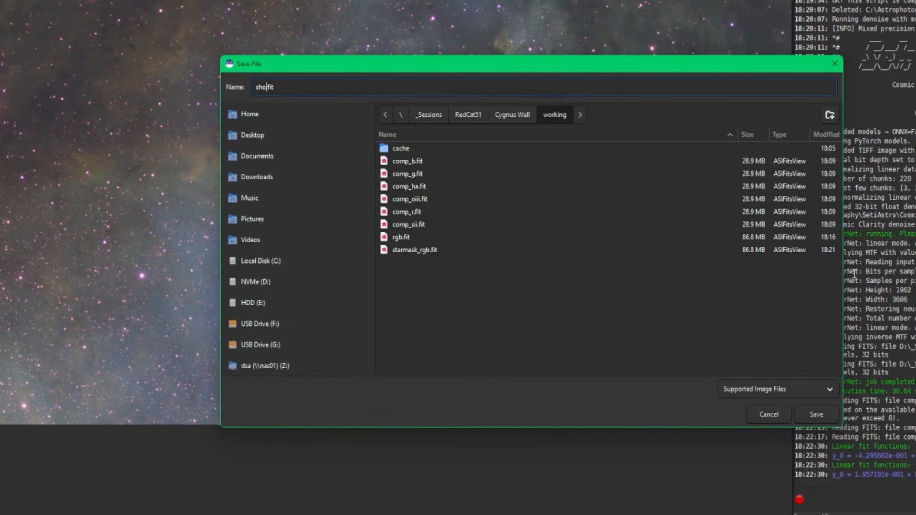
pyautogui.click(827, 418)
pyautogui.click(606, 334)
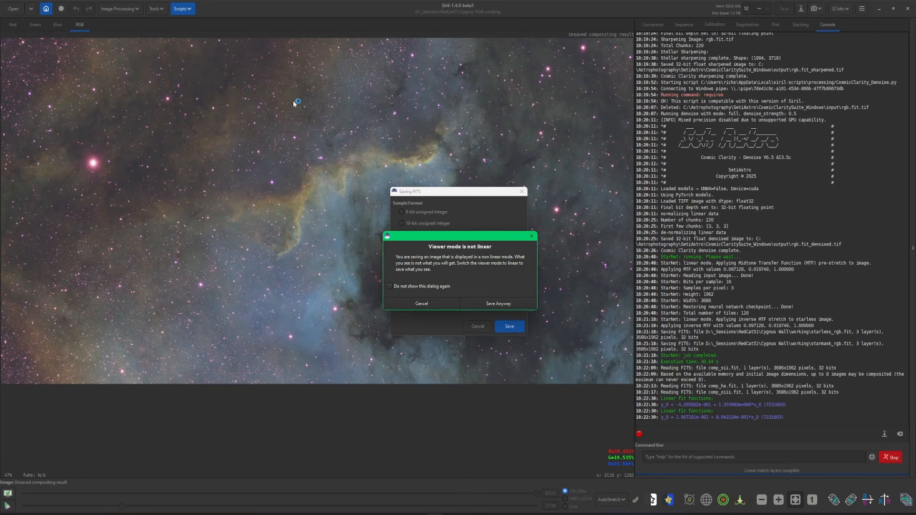
pyautogui.click(504, 303)
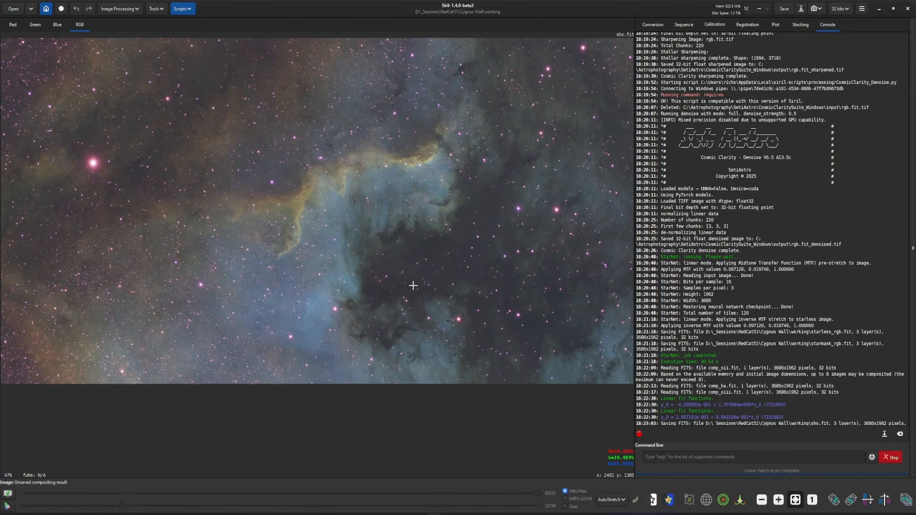
# Step: Link the AutoStretch preview channels of sho.fit and remove gradients with AutoBGE using 100 sample points, polynomial degree 2 and smoothness 0.1
pyautogui.click(636, 501)
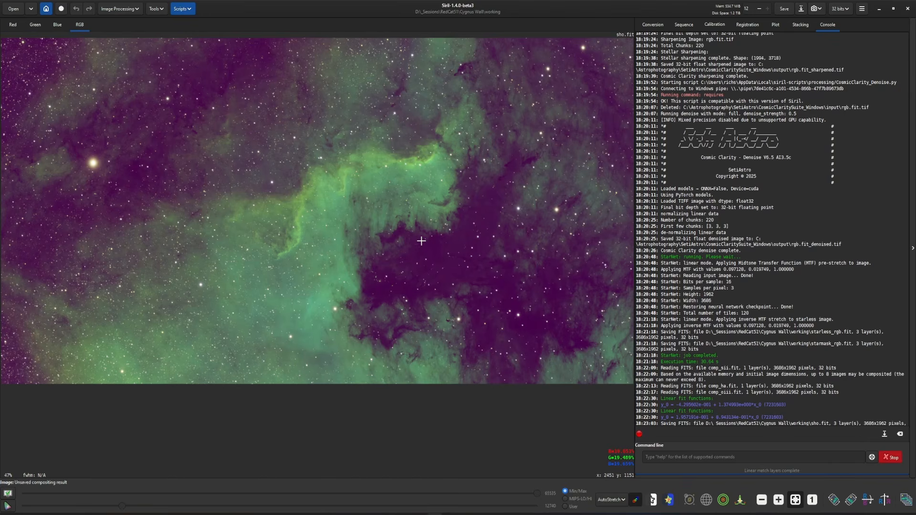
pyautogui.click(191, 9)
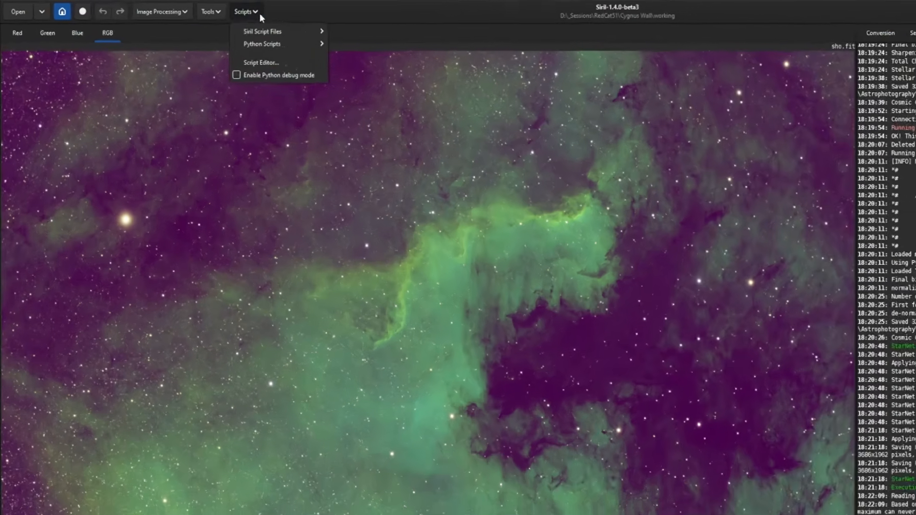
pyautogui.moveTo(266, 44)
pyautogui.moveTo(352, 56)
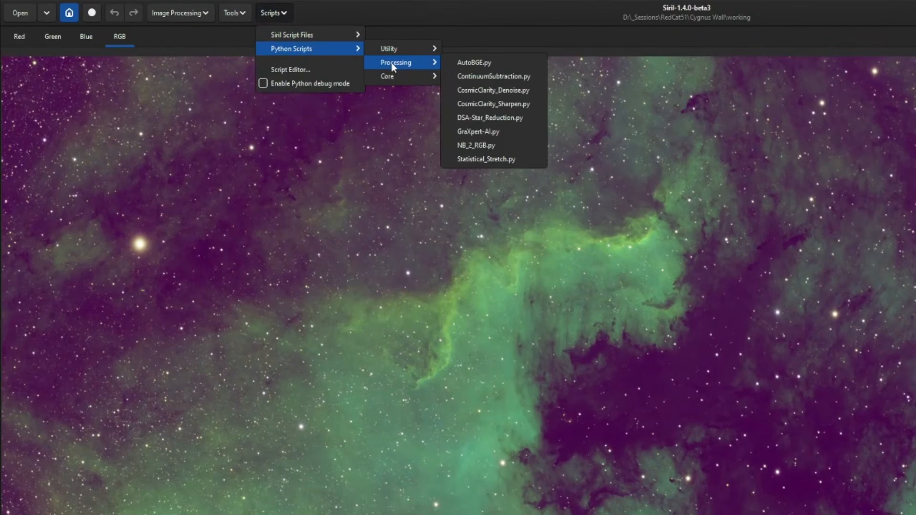
pyautogui.click(501, 61)
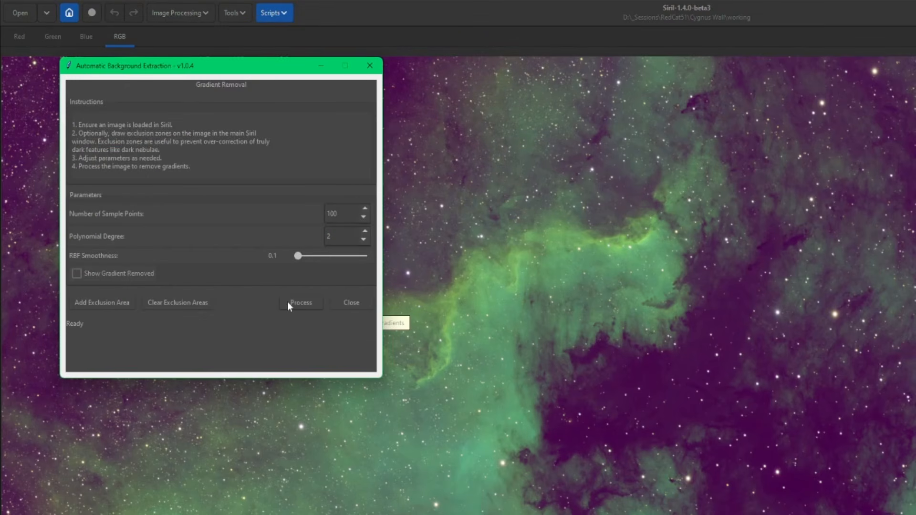
pyautogui.click(287, 301)
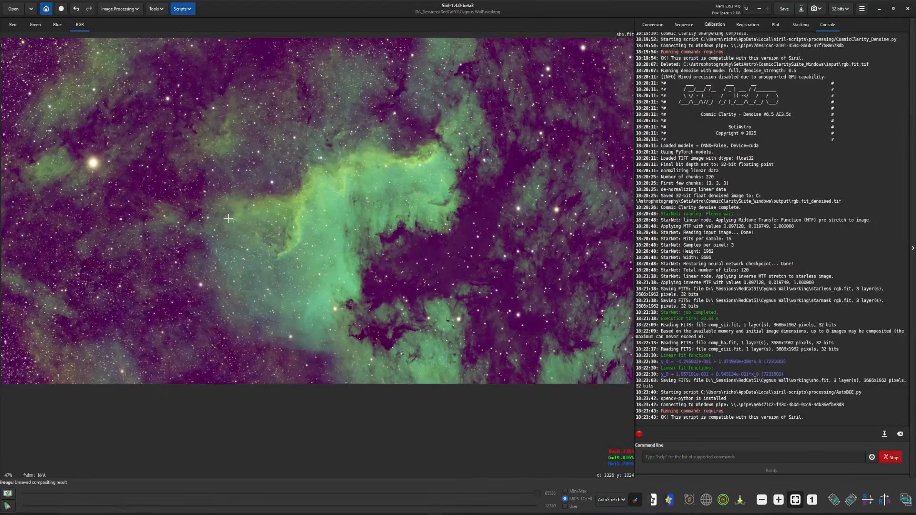
# Step: Plate solve the SHO image with the Siril solver, using a 250 mm focal length and 2.90 µm pixel size
pyautogui.click(161, 9)
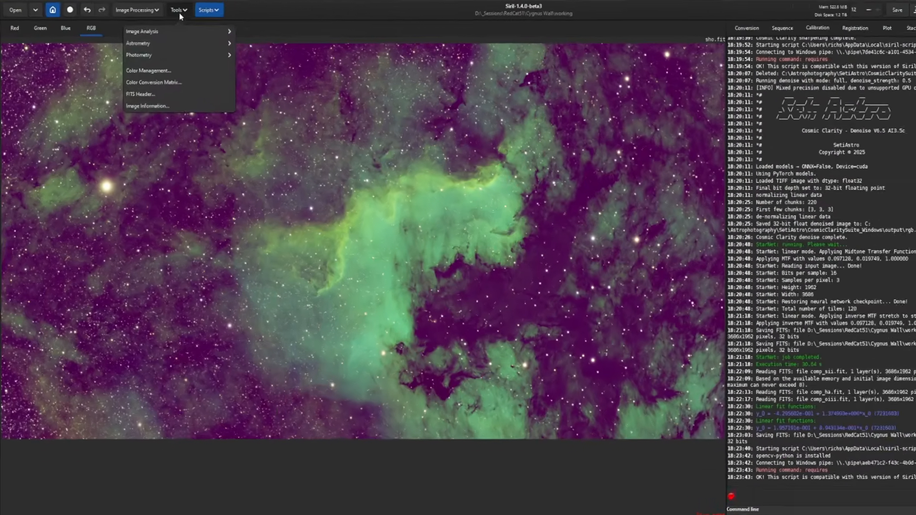
pyautogui.click(146, 41)
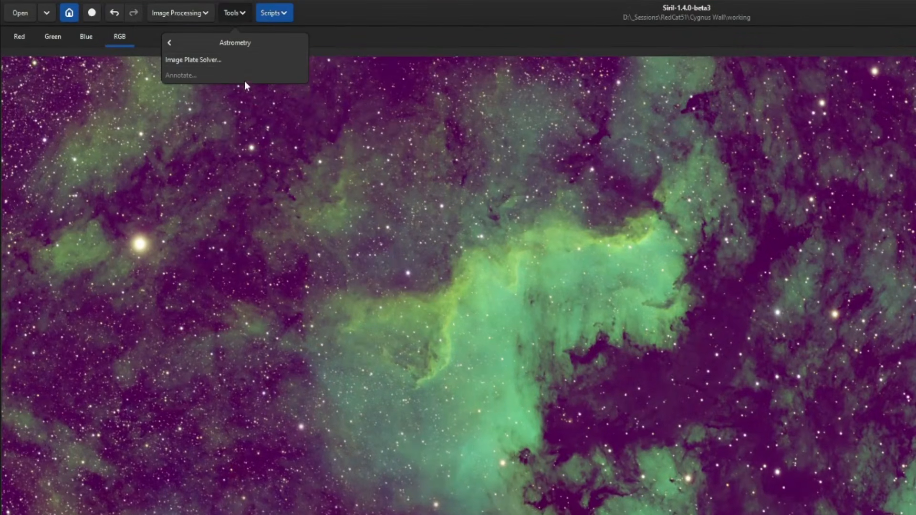
pyautogui.click(225, 61)
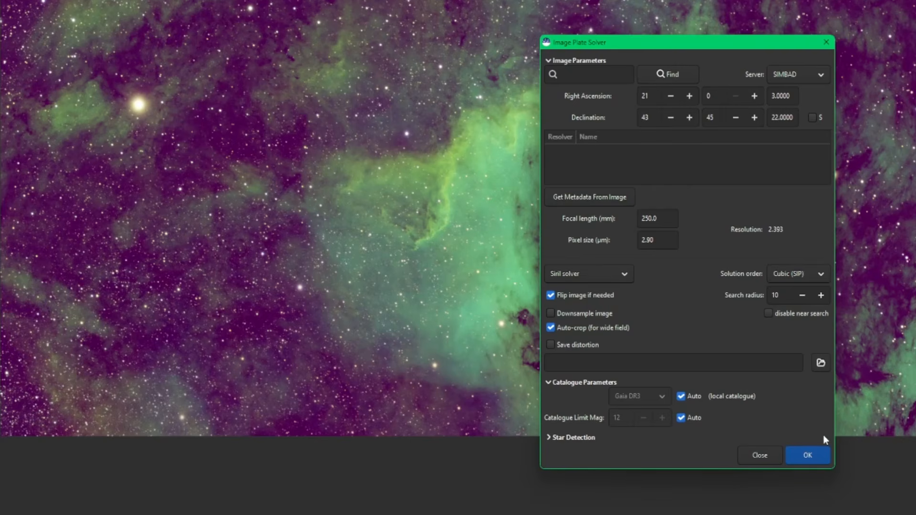
pyautogui.click(812, 454)
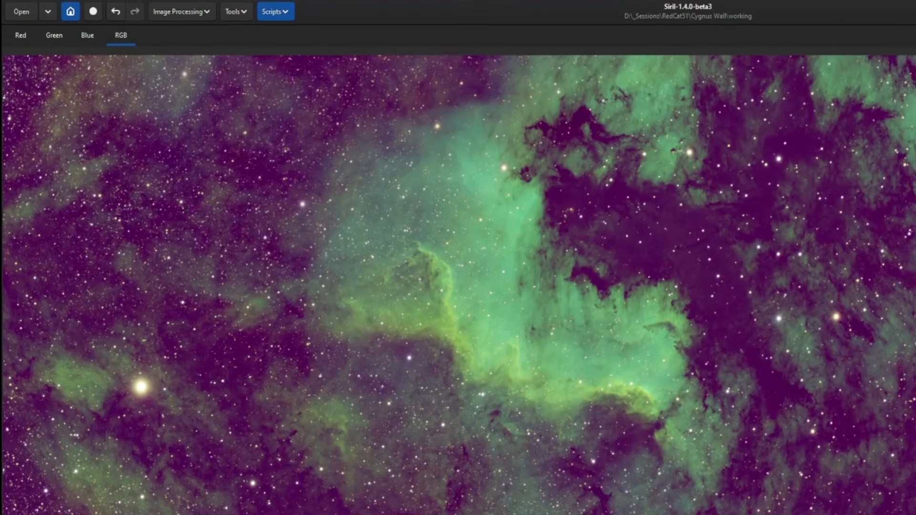
# Step: Run Spectrophotometric Color Calibration on the SHO image in narrowband mode with the Average Spiral Galaxy white reference, and close it
pyautogui.click(200, 12)
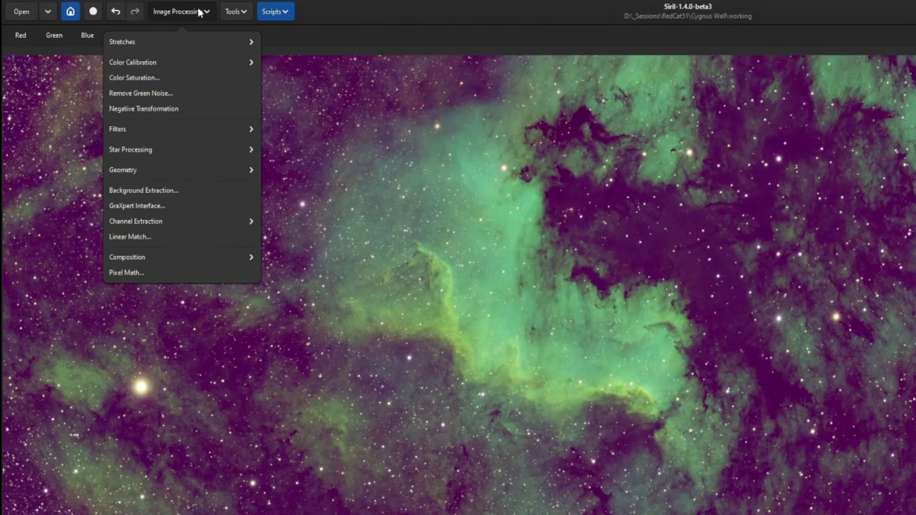
pyautogui.click(179, 58)
pyautogui.click(188, 91)
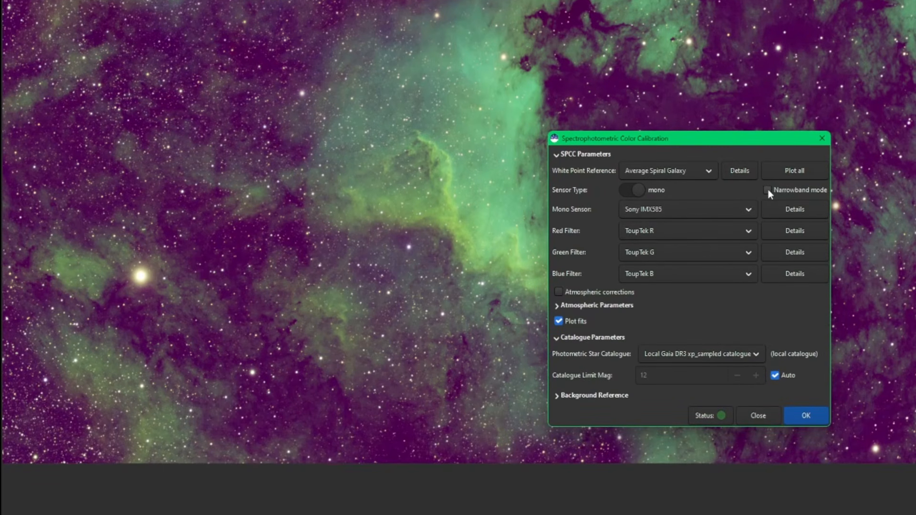
pyautogui.click(767, 191)
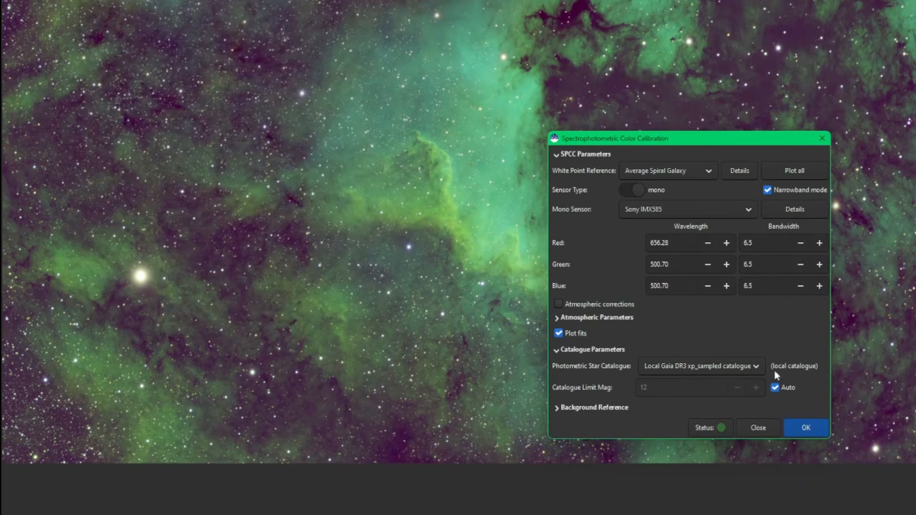
pyautogui.click(756, 427)
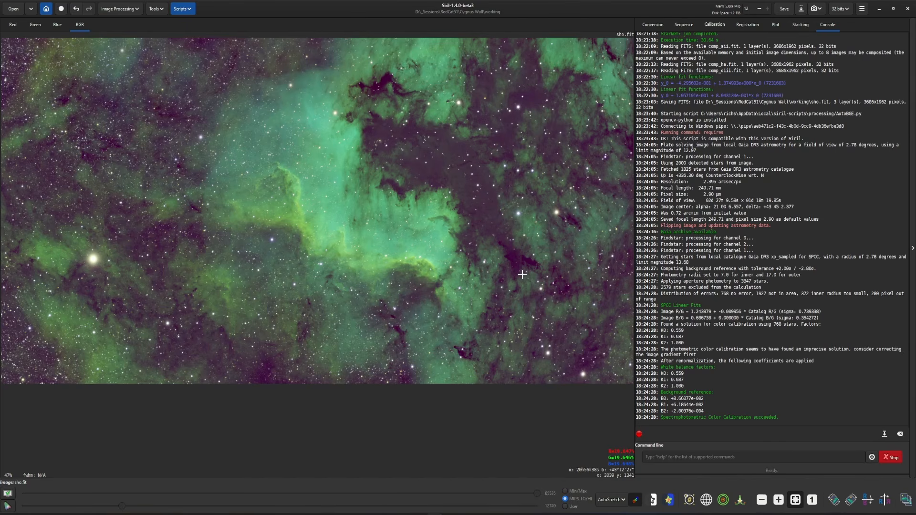
# Step: Start a manual Color Calibration and set a dark patch of about 43 × 38 px near the image's upper-left corner as background reference
pyautogui.click(132, 12)
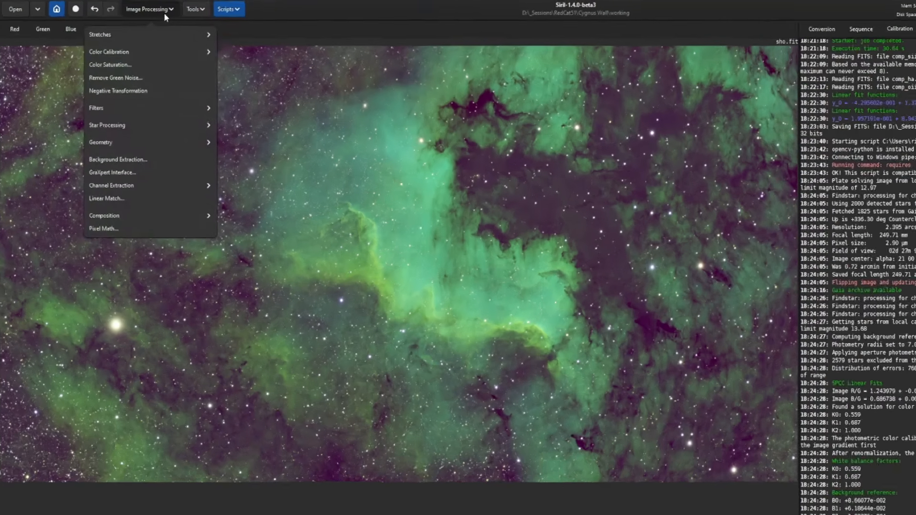
pyautogui.click(142, 50)
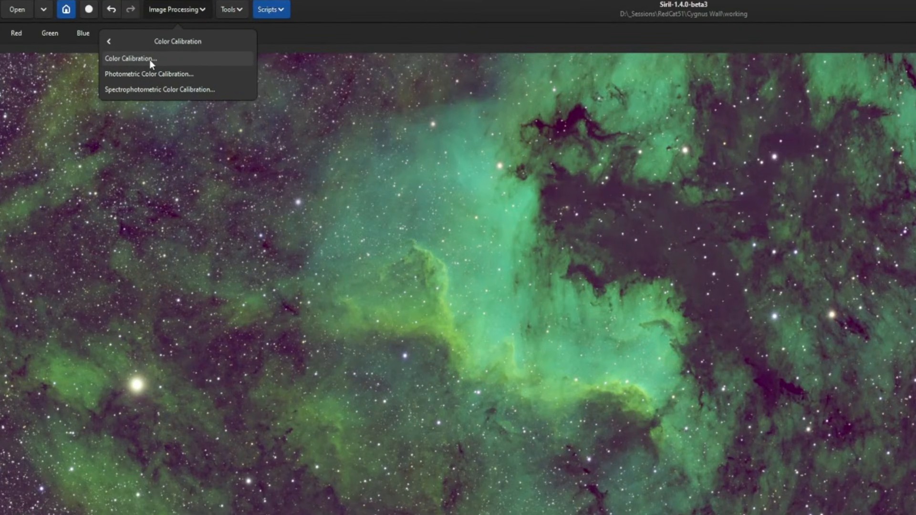
pyautogui.click(149, 59)
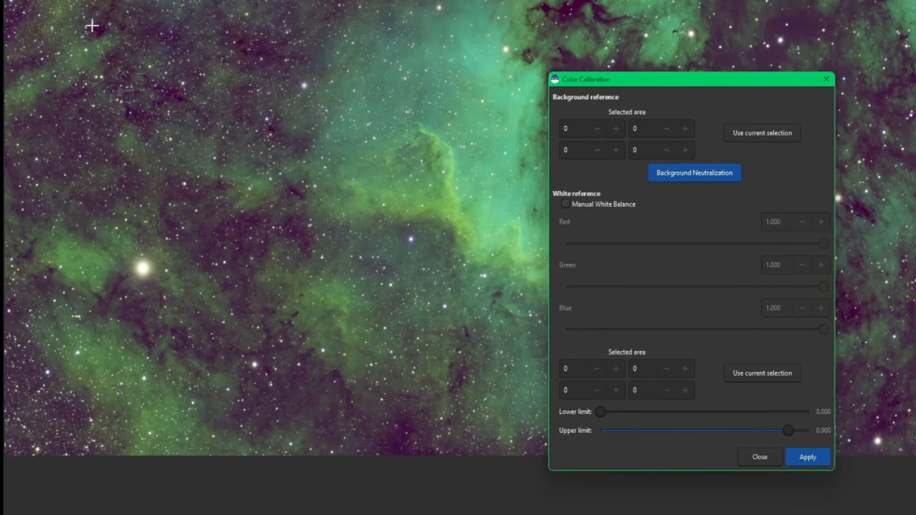
pyautogui.moveTo(93, 26); pyautogui.dragTo(102, 34)
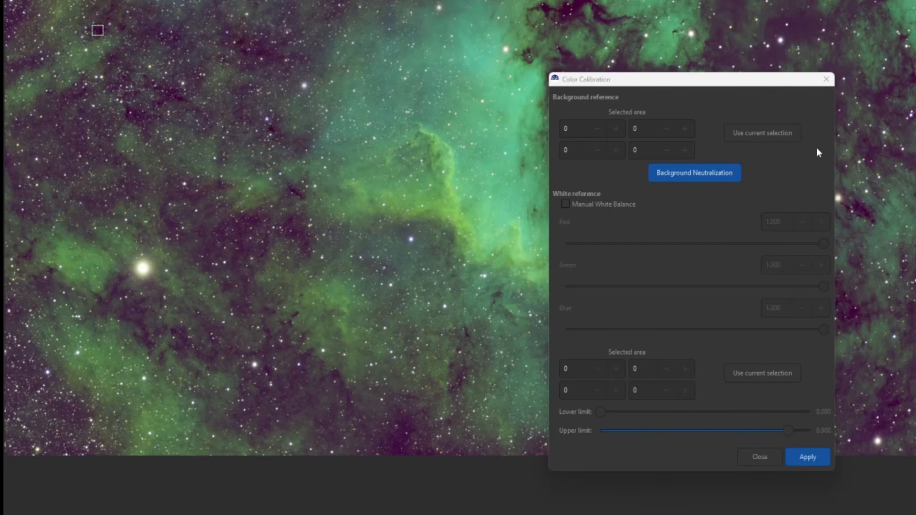
pyautogui.click(748, 135)
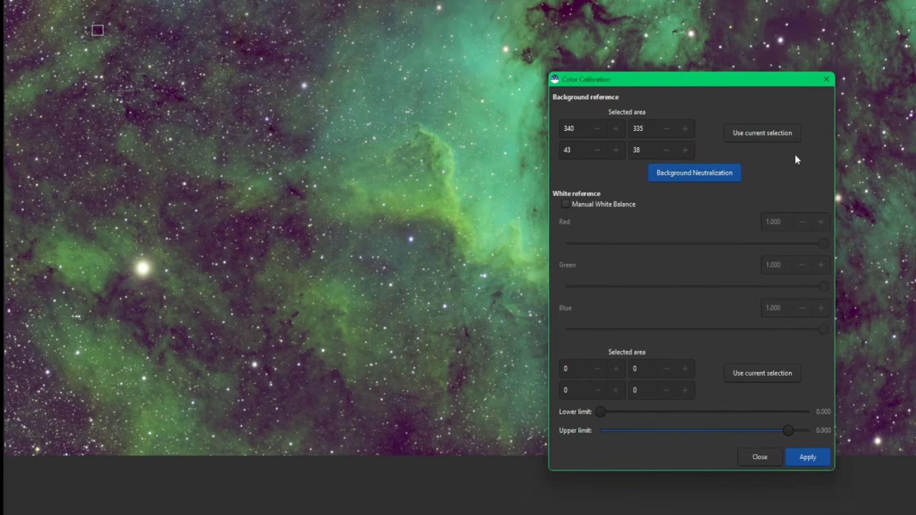
# Step: Set an area of about 805 × 826 px around the bright wall as white reference, apply the color calibration and close it
pyautogui.moveTo(726, 80); pyautogui.dragTo(887, 22)
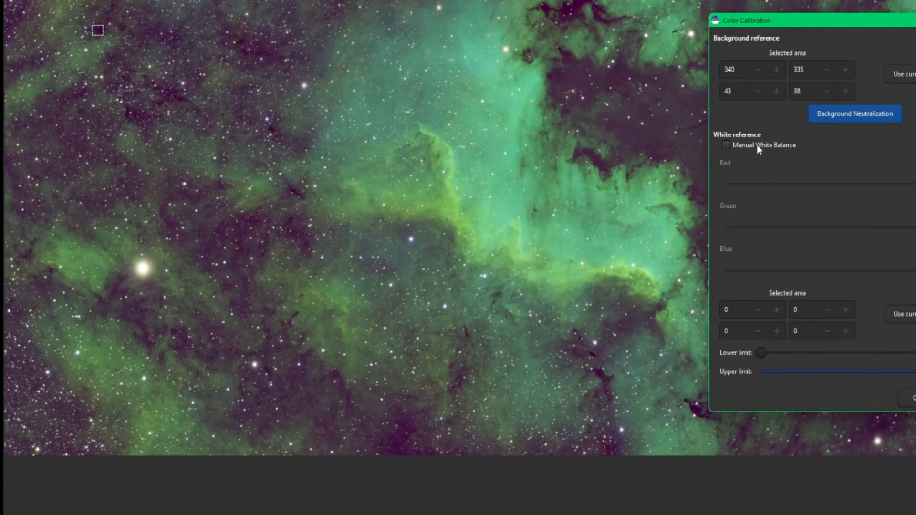
pyautogui.moveTo(462, 113); pyautogui.dragTo(669, 332)
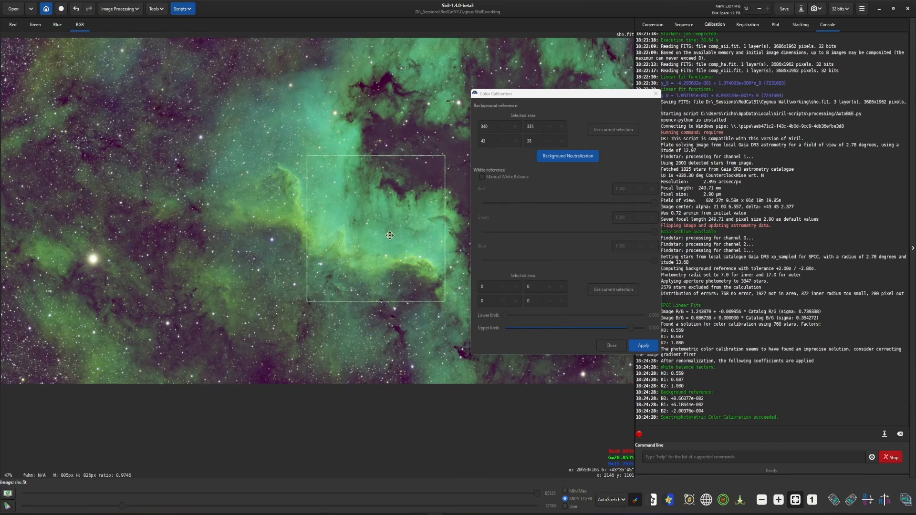
pyautogui.click(604, 293)
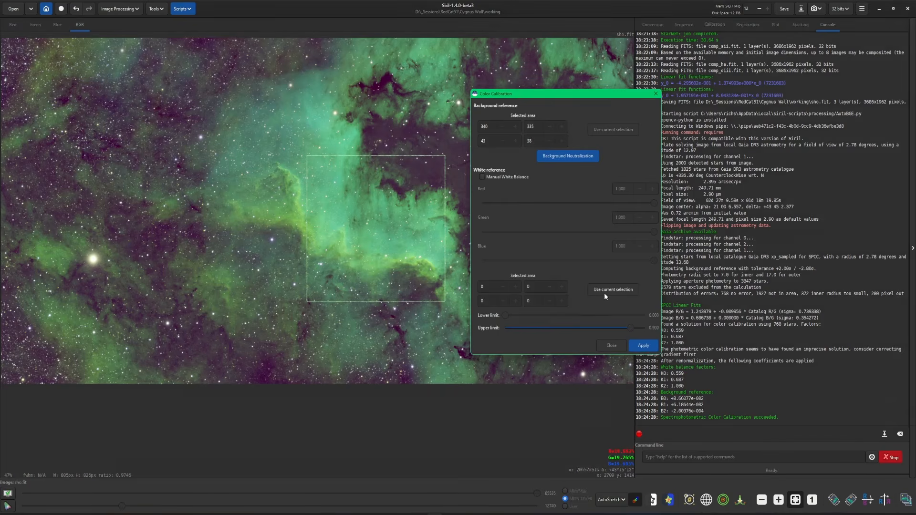
pyautogui.click(640, 346)
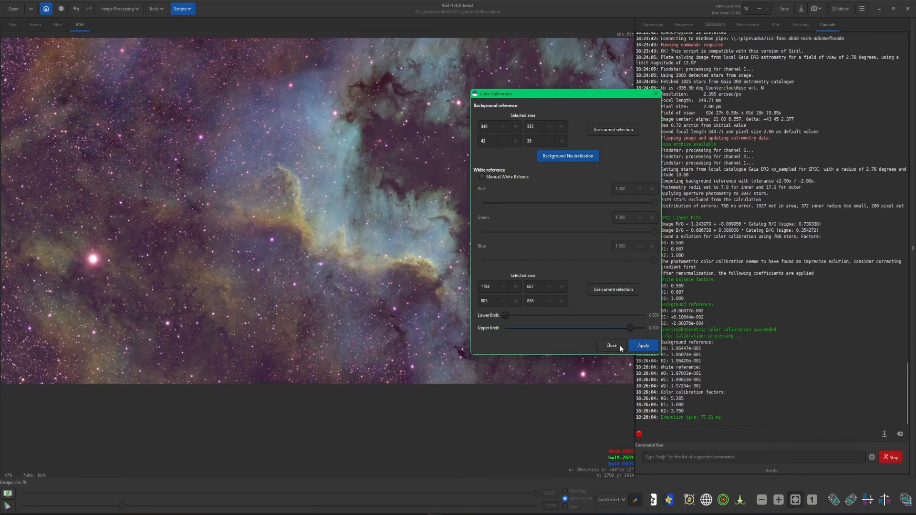
pyautogui.click(612, 345)
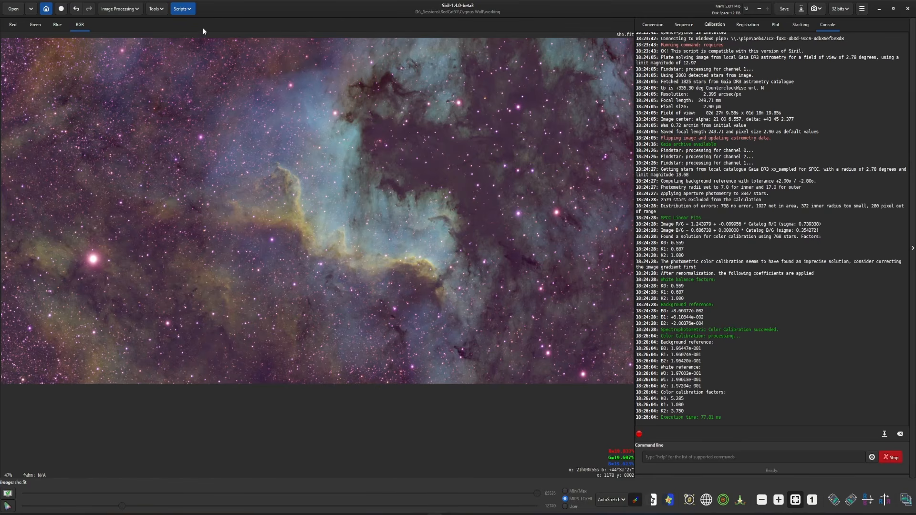
# Step: Sharpen the SHO image with Cosmic Clarity in Non-Stellar Only mode, with non-stellar amount 0.70 and strength 5, and close the script
pyautogui.click(186, 9)
pyautogui.moveTo(281, 47)
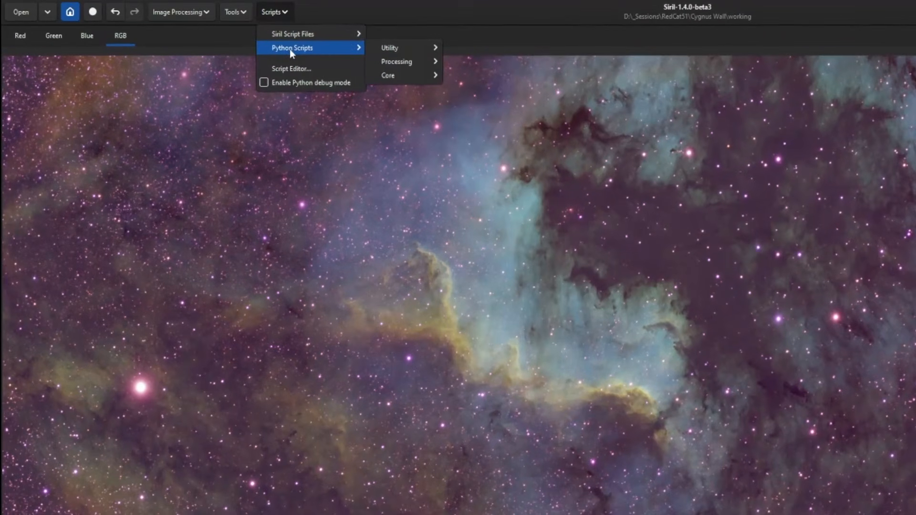
pyautogui.moveTo(387, 64)
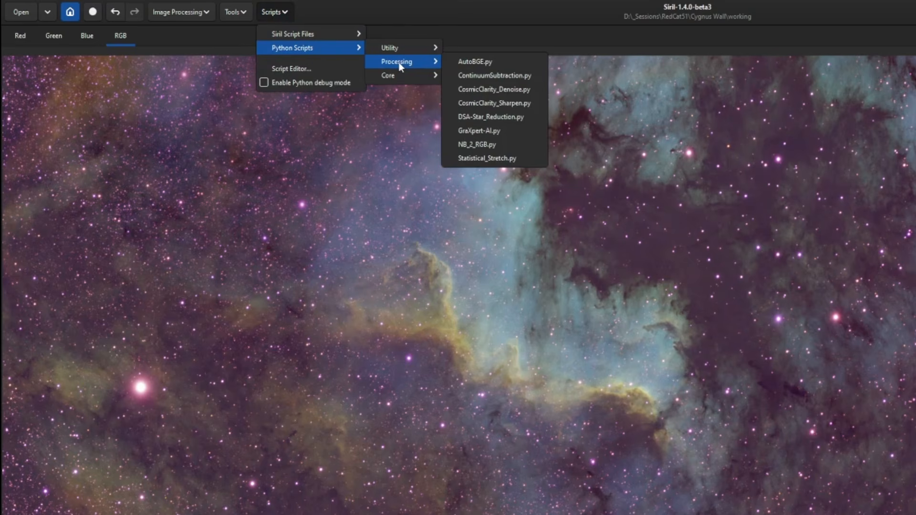
pyautogui.click(527, 104)
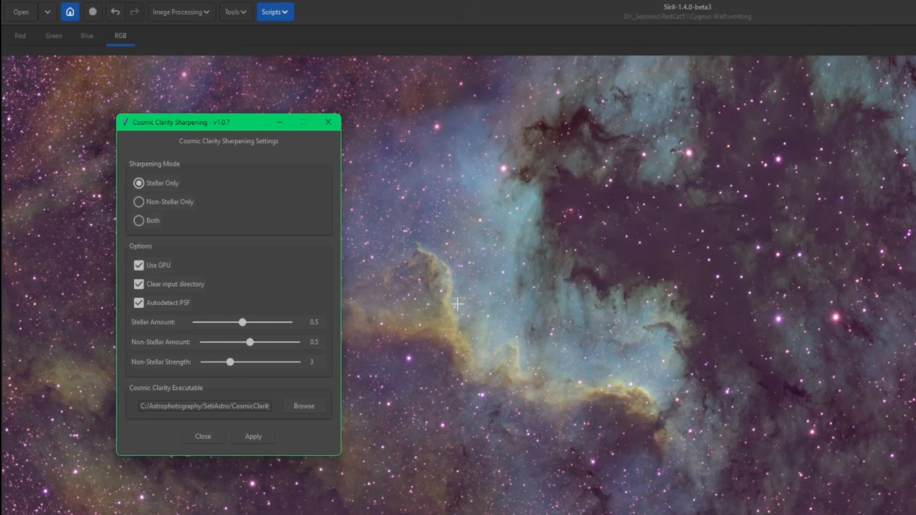
pyautogui.click(138, 202)
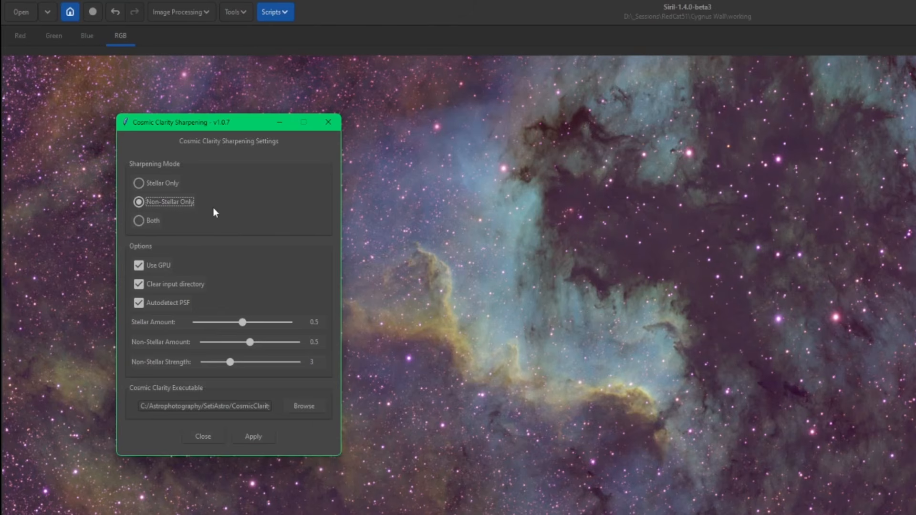
pyautogui.moveTo(250, 342); pyautogui.dragTo(270, 345)
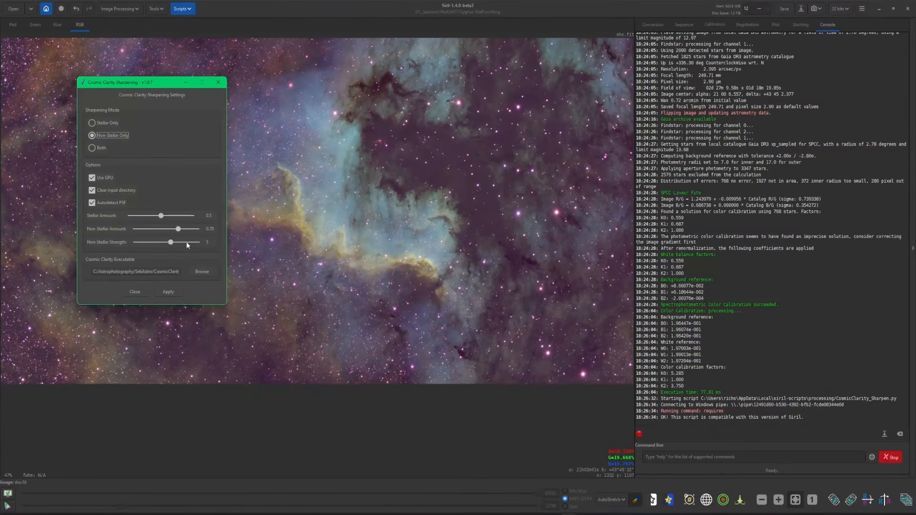
pyautogui.click(260, 438)
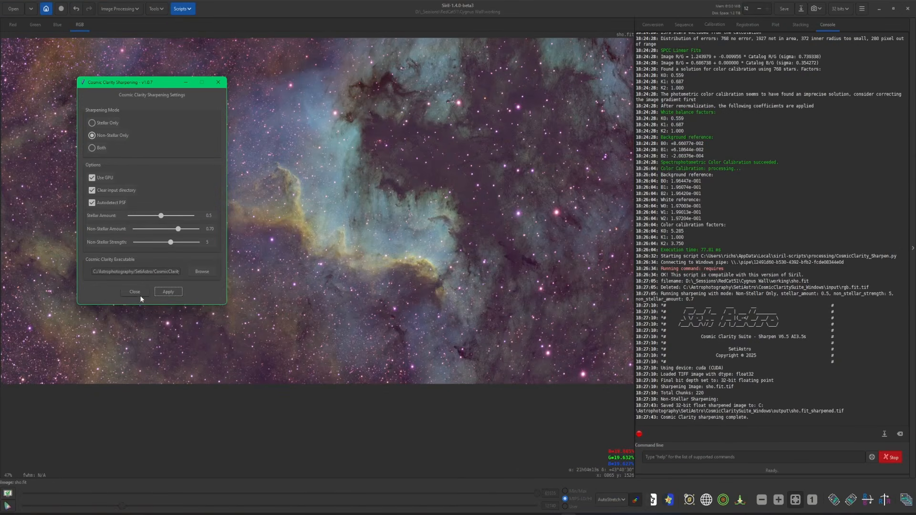
pyautogui.click(137, 293)
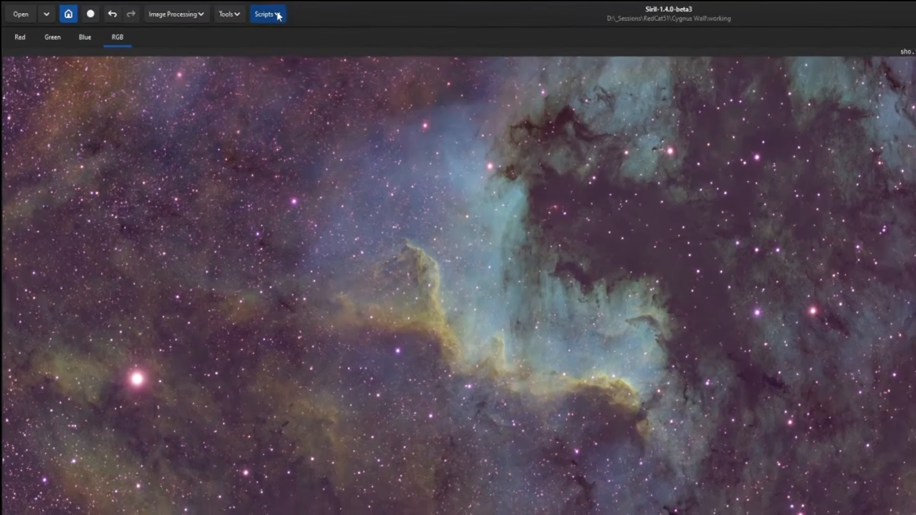
# Step: Denoise the SHO image with the Cosmic Clarity Denoise script in Full mode, using the GPU and a denoise strength of 0.5
pyautogui.click(279, 15)
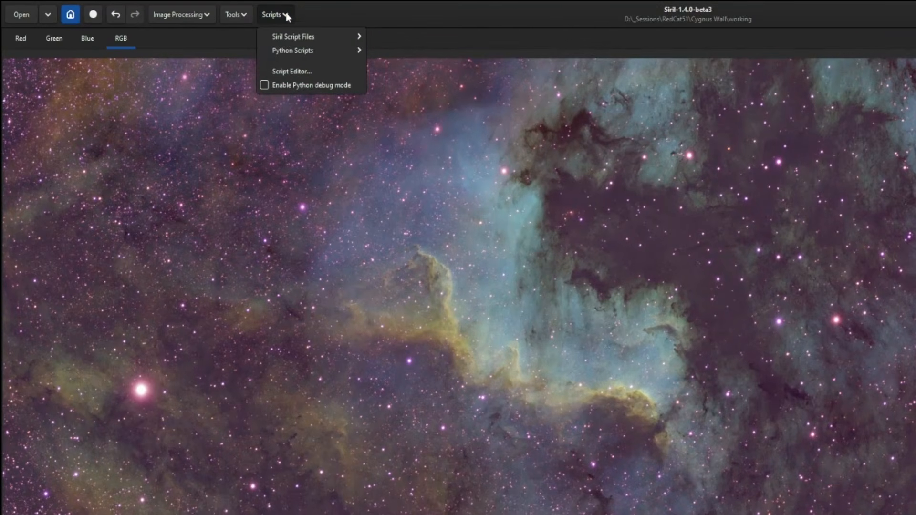
pyautogui.moveTo(303, 51)
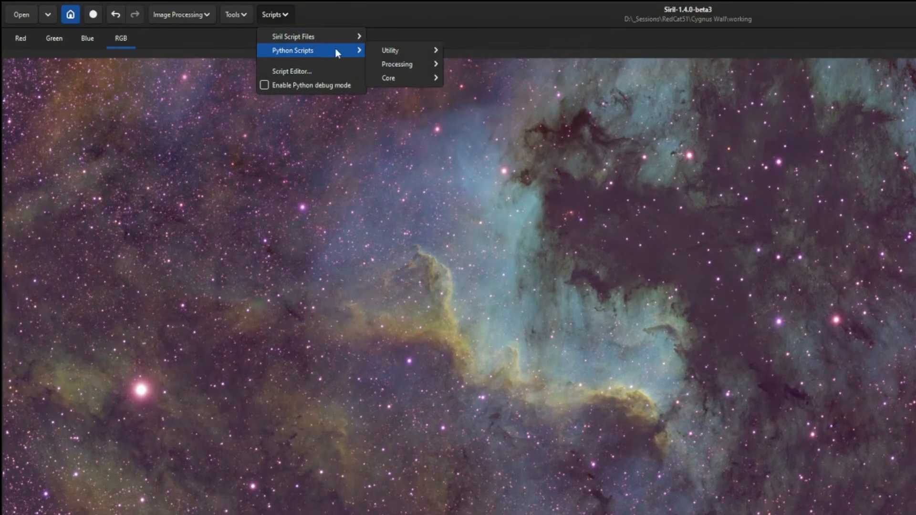
pyautogui.moveTo(397, 66)
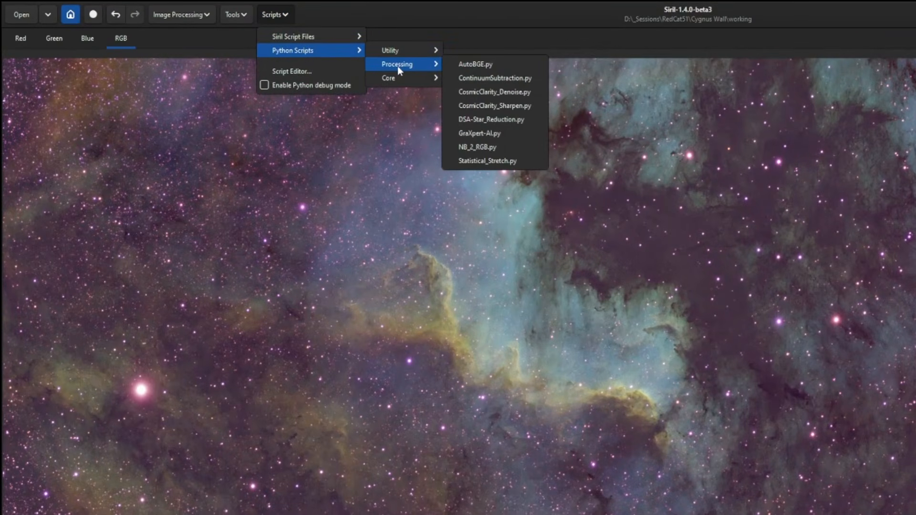
pyautogui.click(517, 92)
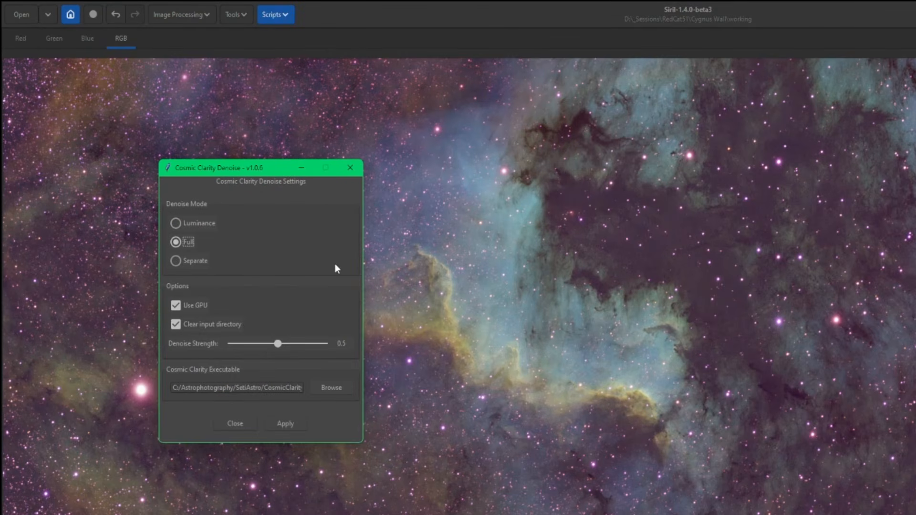
pyautogui.click(278, 425)
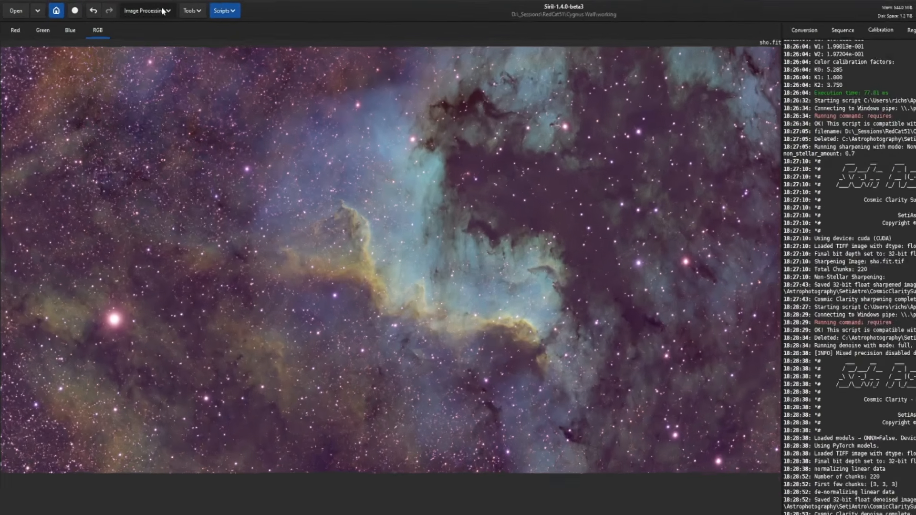
# Step: Remove the stars from the SHO image with StarNet, pre-stretching the linear image and leaving star mask generation off
pyautogui.click(133, 11)
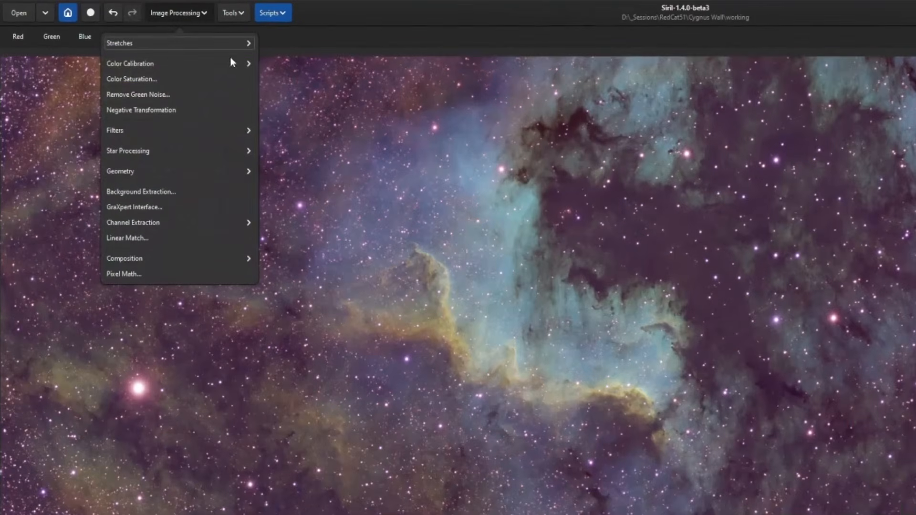
pyautogui.click(143, 152)
pyautogui.click(173, 62)
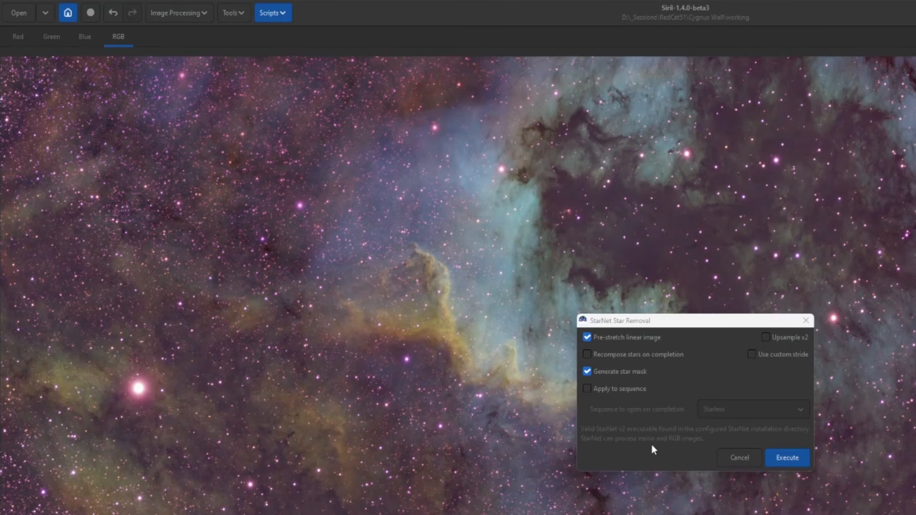
pyautogui.click(588, 372)
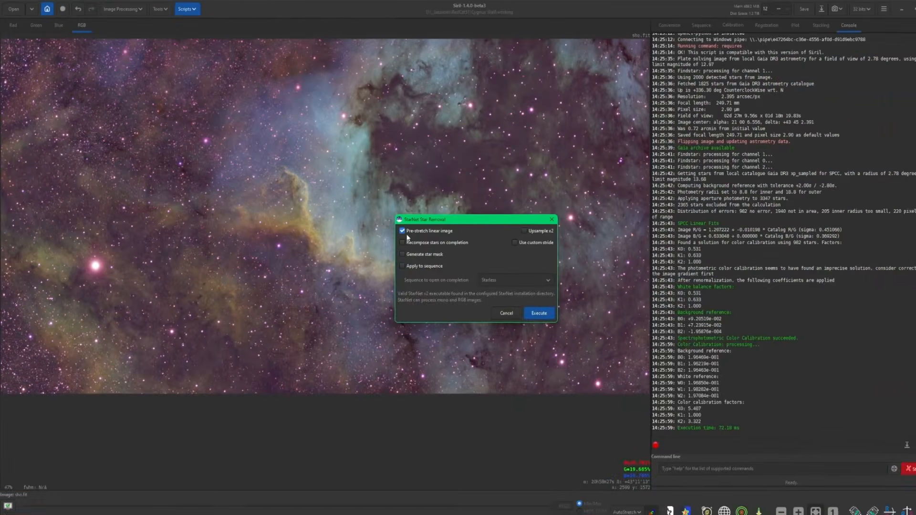
pyautogui.click(526, 305)
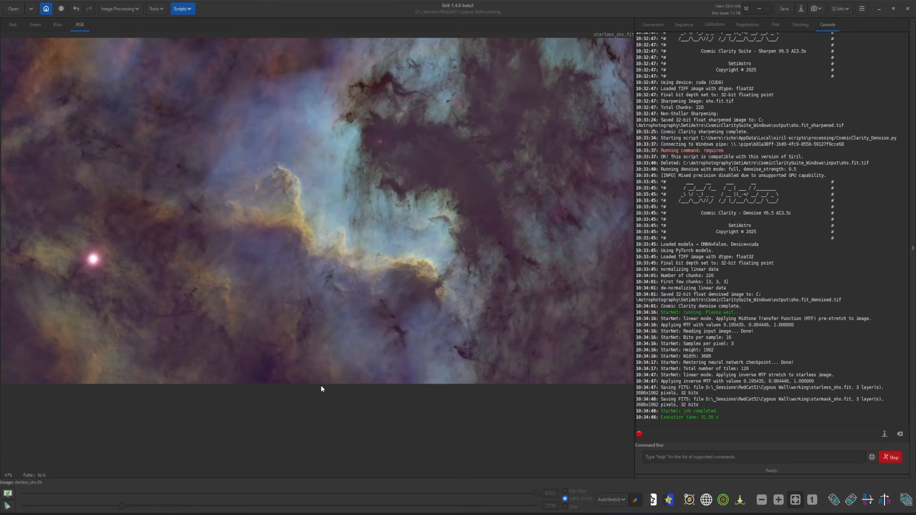
# Step: Switch the starless image's display to Linear and apply a linked, normalized Statistical Stretch with target median 0.20
pyautogui.click(611, 500)
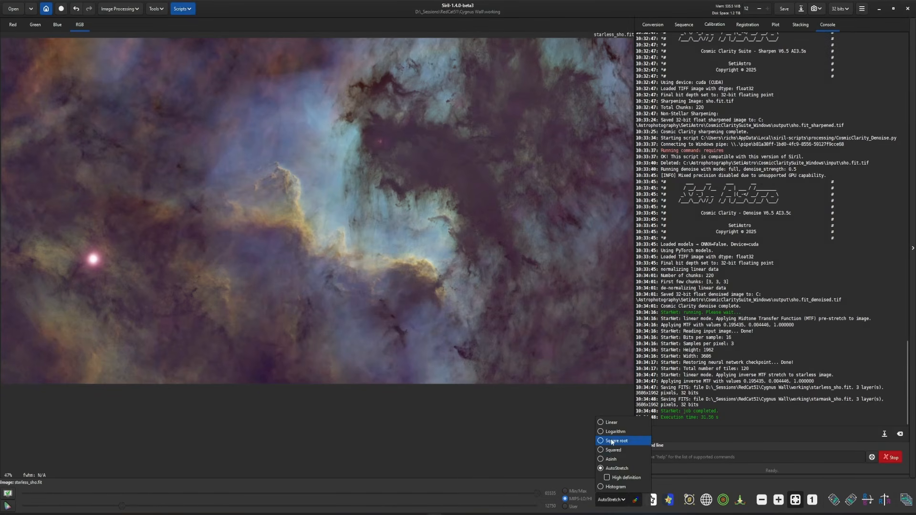
pyautogui.click(608, 423)
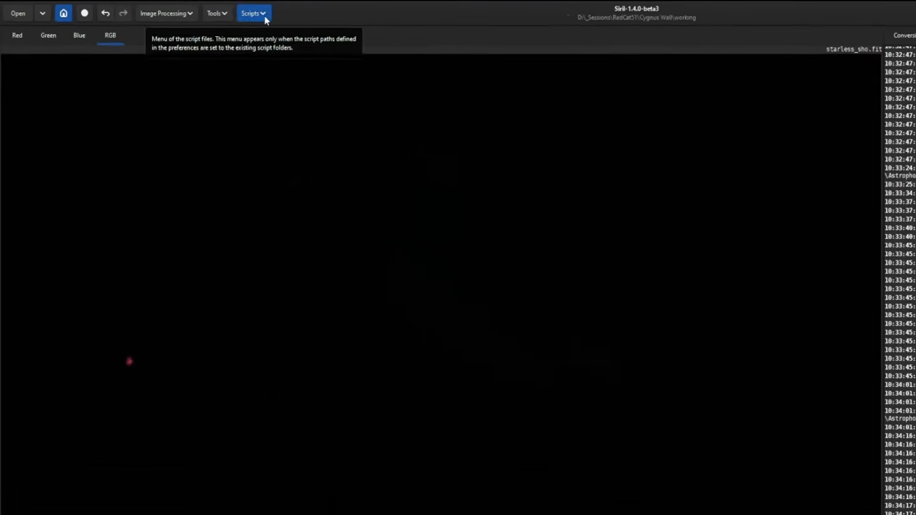
pyautogui.click(264, 14)
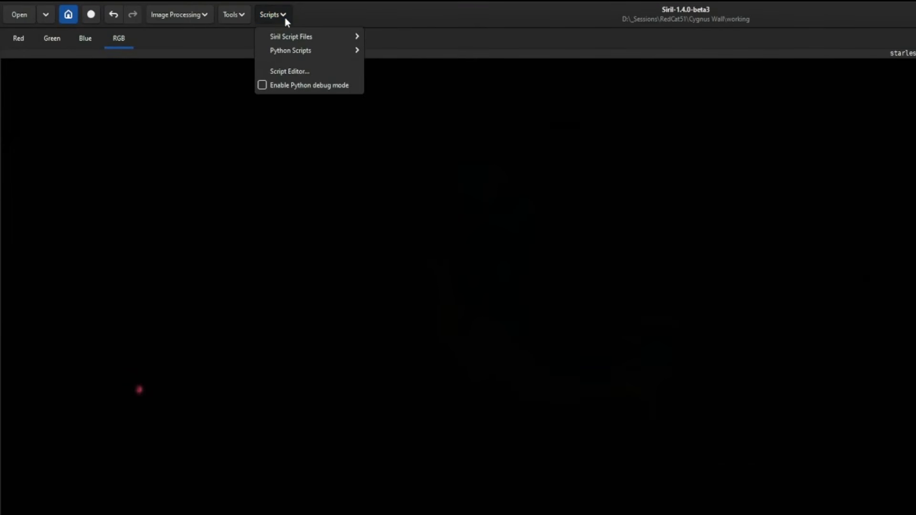
pyautogui.moveTo(260, 48)
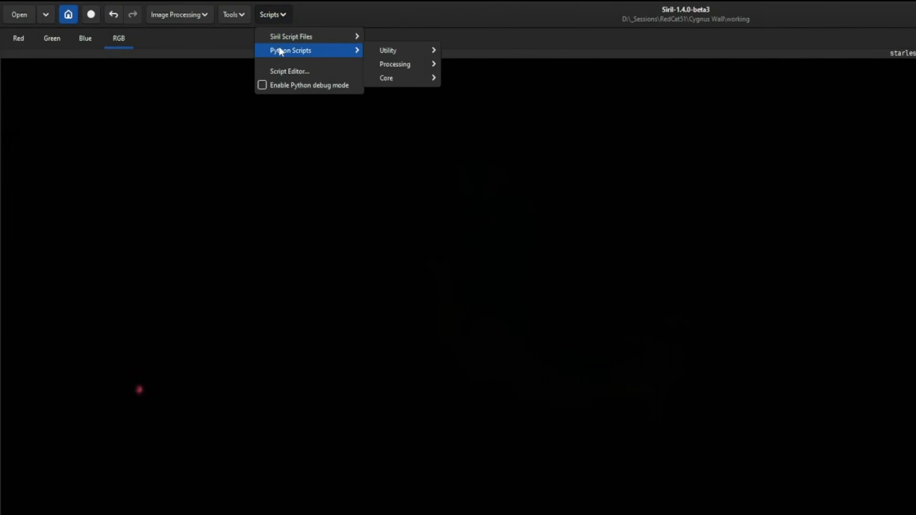
pyautogui.moveTo(422, 71)
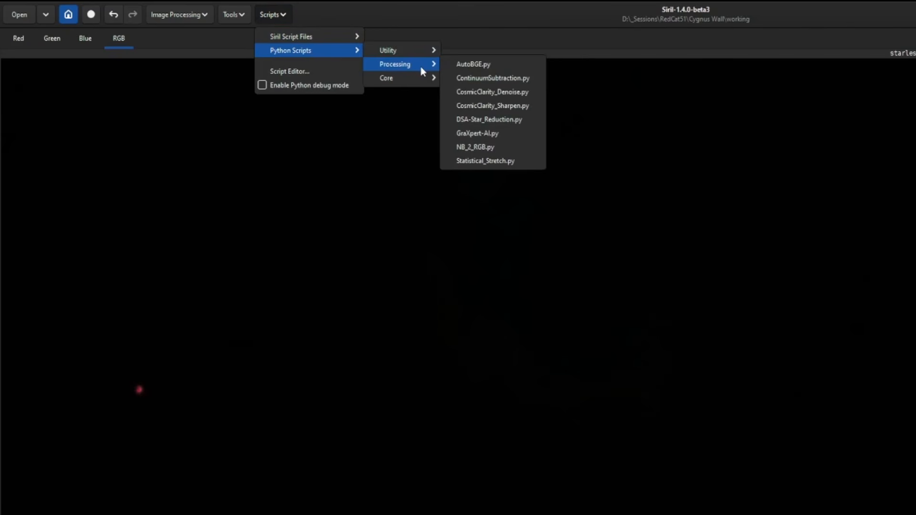
pyautogui.click(514, 162)
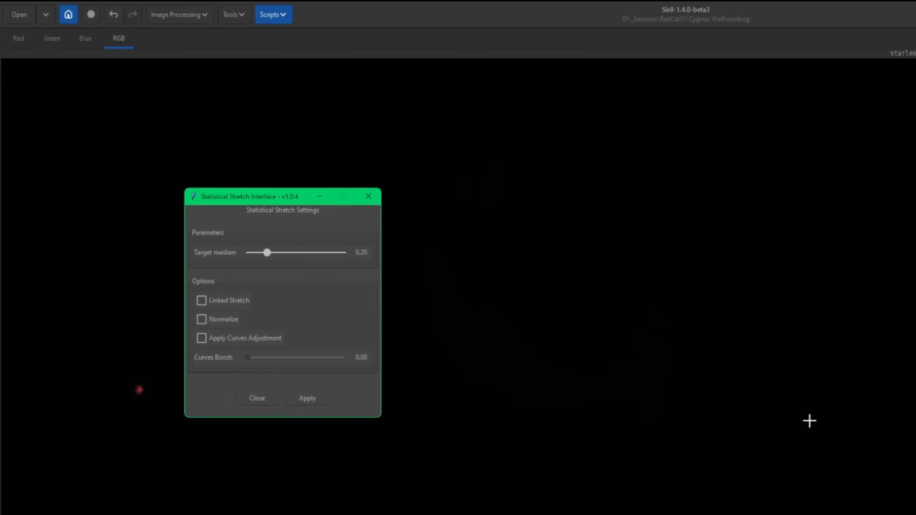
pyautogui.click(205, 300)
pyautogui.press('Tab')
pyautogui.press('space')
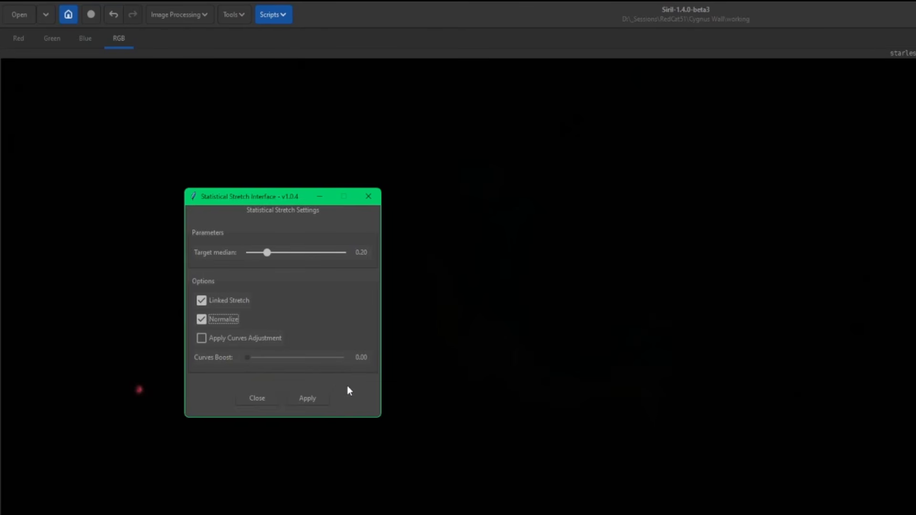
pyautogui.click(314, 402)
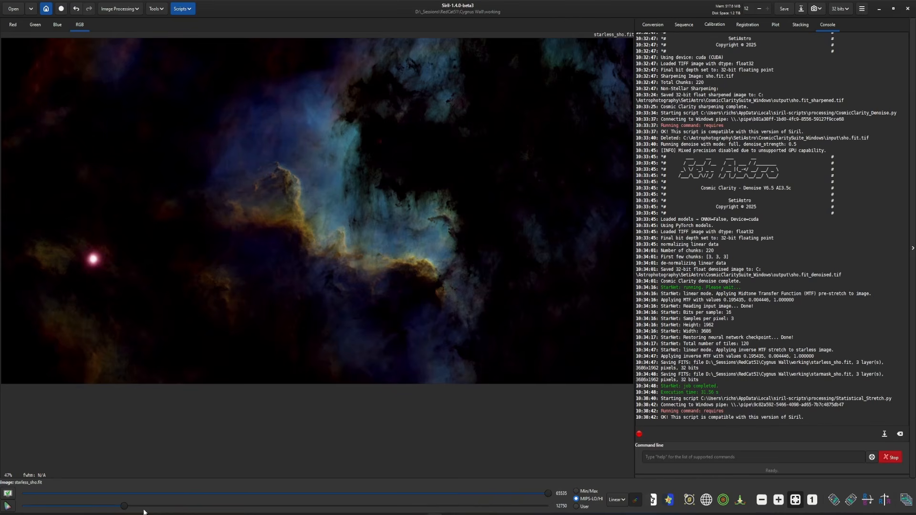
# Step: Lower the display's black cutoff to 0 and apply a linear black point shift of 0.06205 using Generalised Hyperbolic Stretch
pyautogui.moveTo(124, 506); pyautogui.dragTo(22, 506)
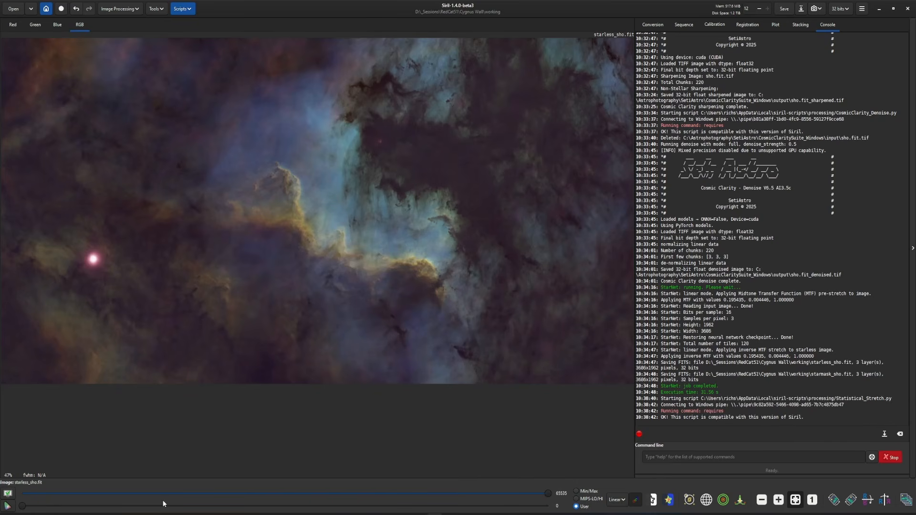
pyautogui.click(128, 11)
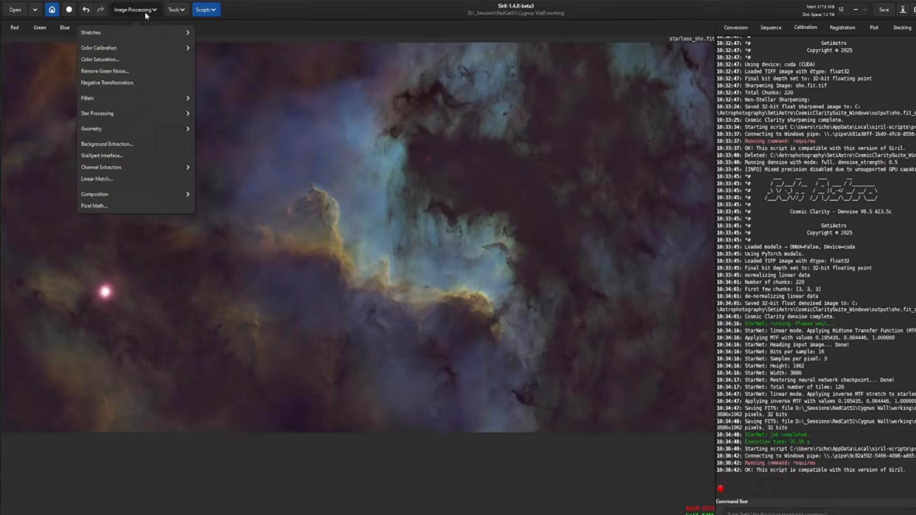
pyautogui.click(189, 43)
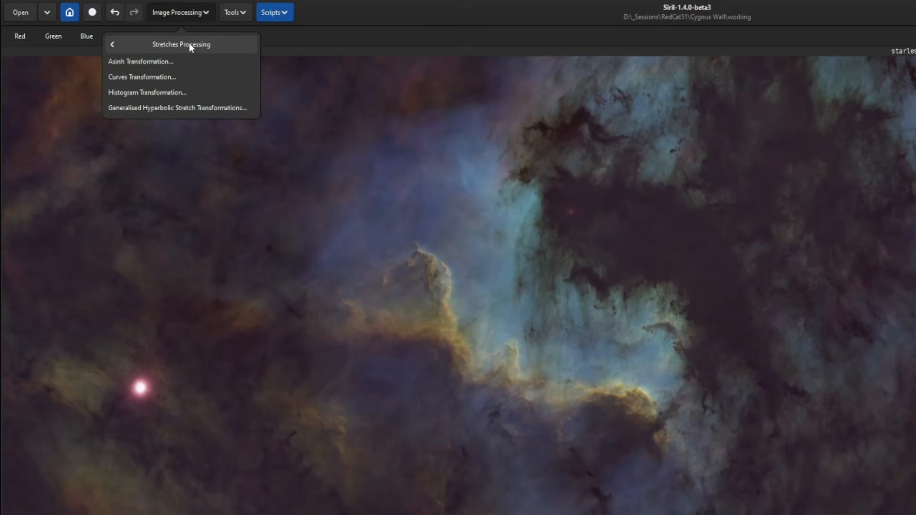
pyautogui.click(206, 108)
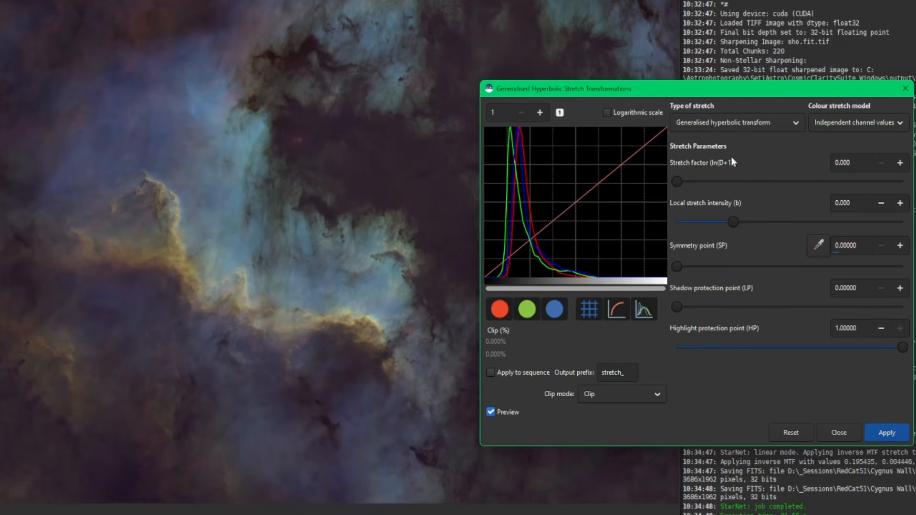
pyautogui.click(734, 129)
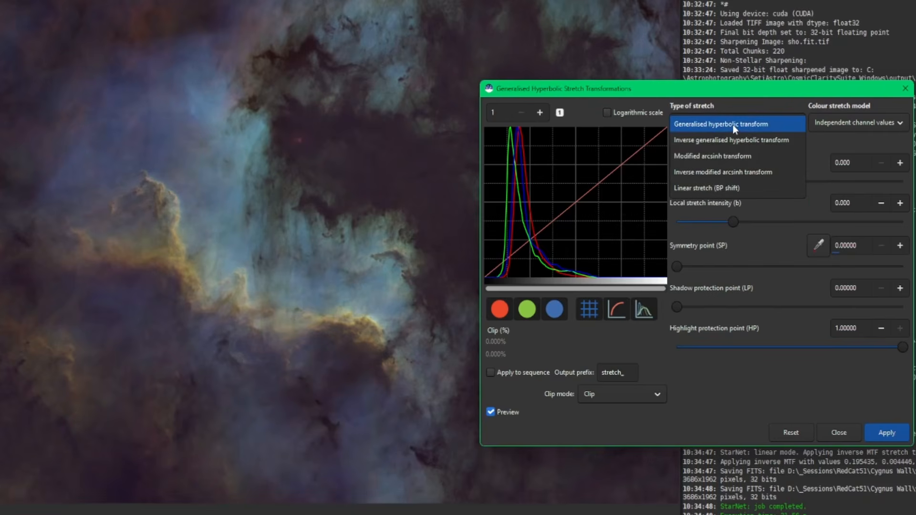
pyautogui.click(735, 185)
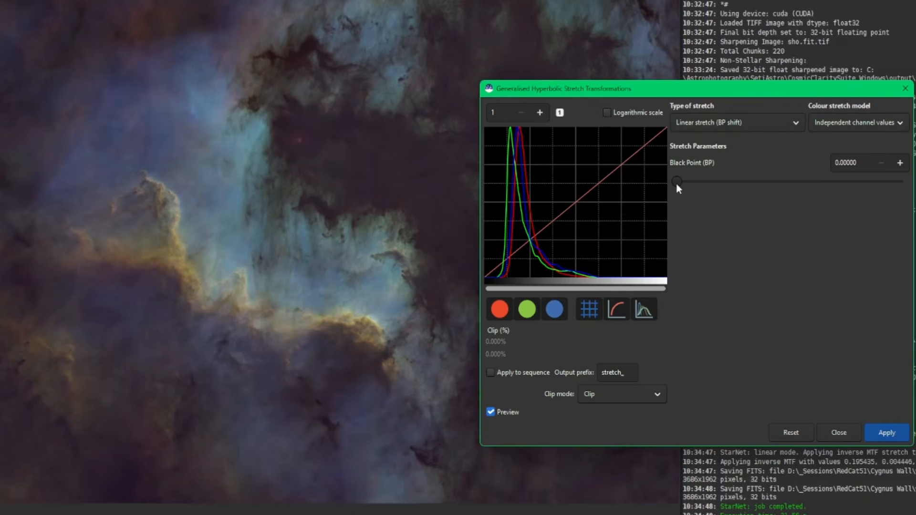
pyautogui.moveTo(677, 184); pyautogui.dragTo(691, 183)
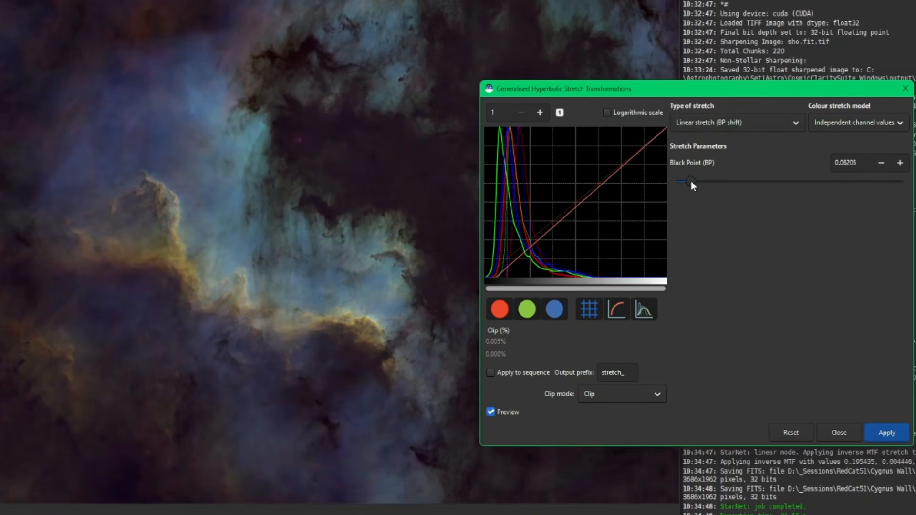
pyautogui.click(887, 433)
# Step: Apply a generalised hyperbolic transform with stretch factor 0.477 and the symmetry point sampled from a small patch on the bright wall's ridge
pyautogui.click(723, 123)
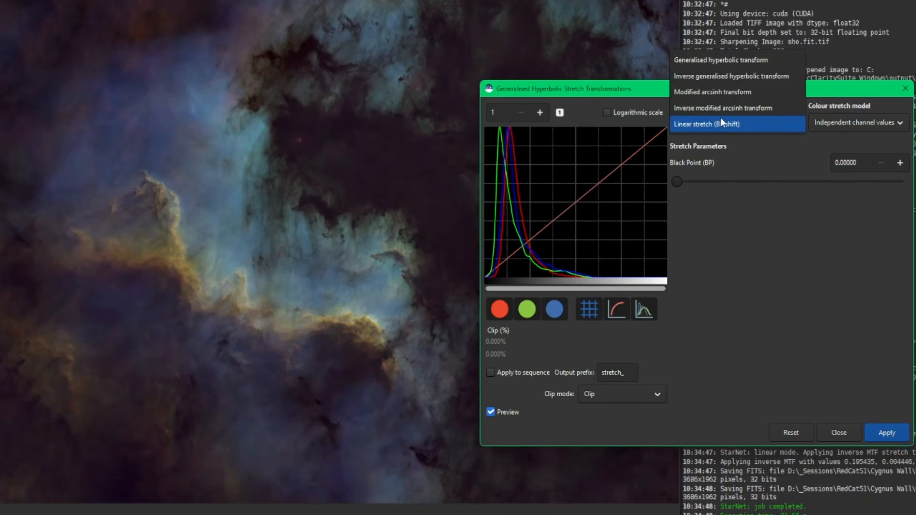
pyautogui.click(720, 60)
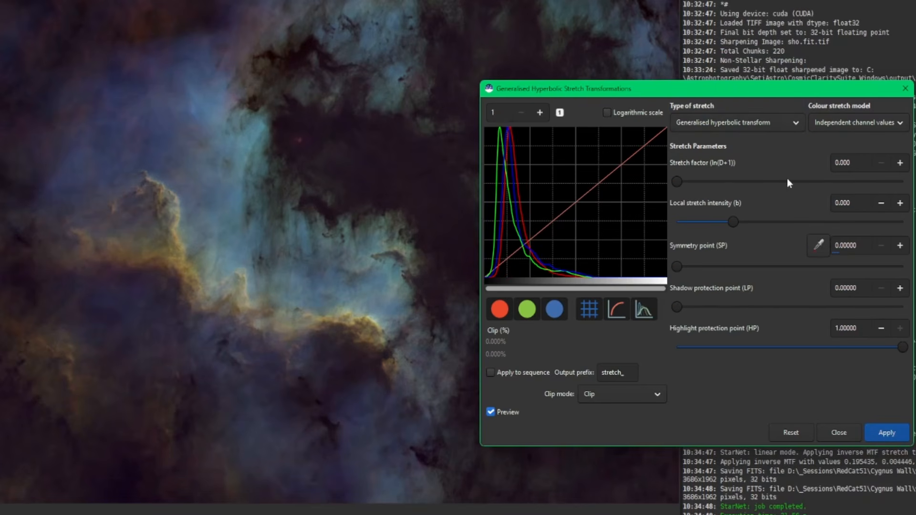
pyautogui.click(367, 321)
pyautogui.moveTo(375, 327); pyautogui.dragTo(378, 328)
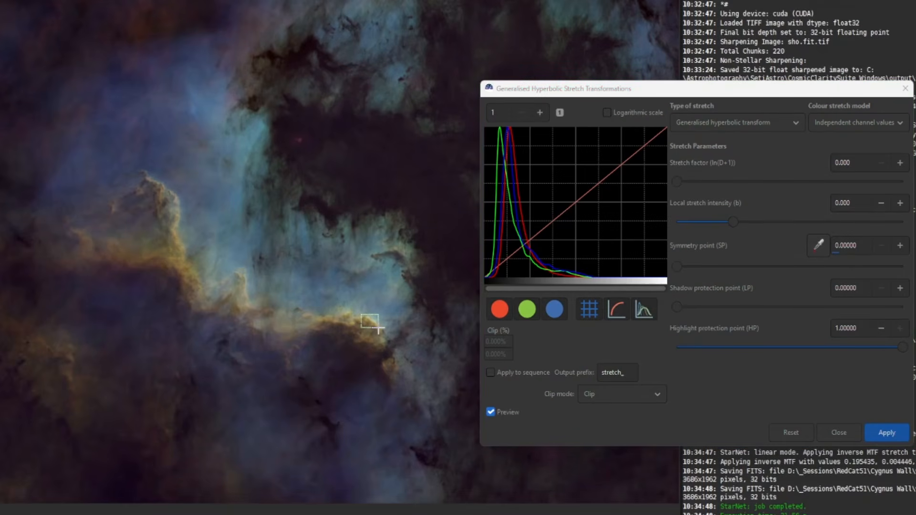
pyautogui.click(826, 249)
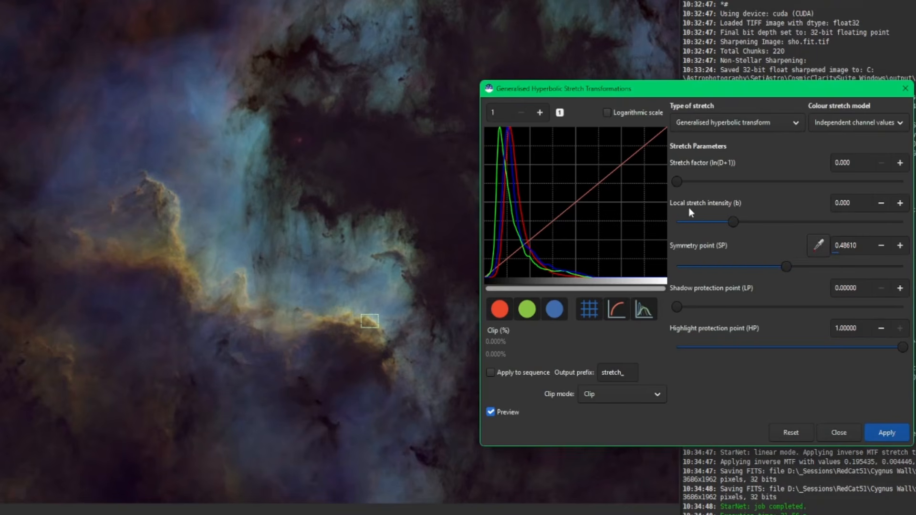
pyautogui.moveTo(679, 181); pyautogui.dragTo(689, 180)
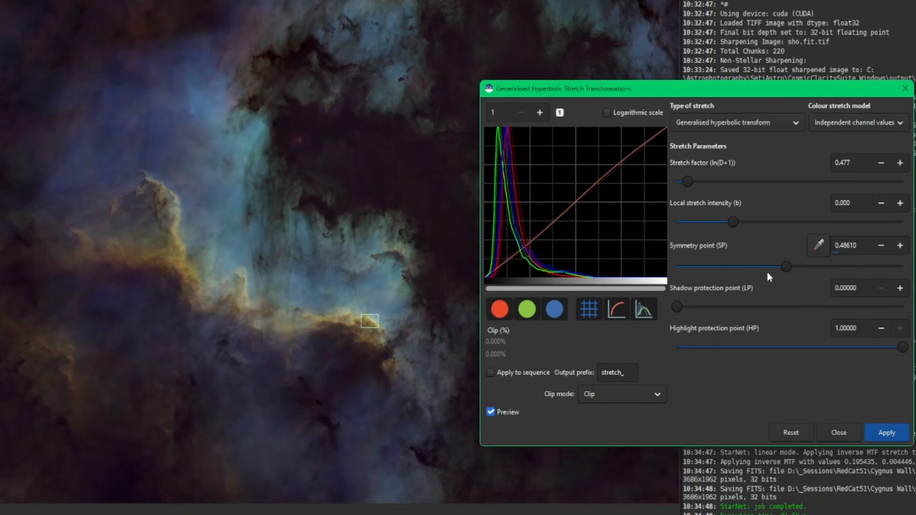
pyautogui.click(882, 433)
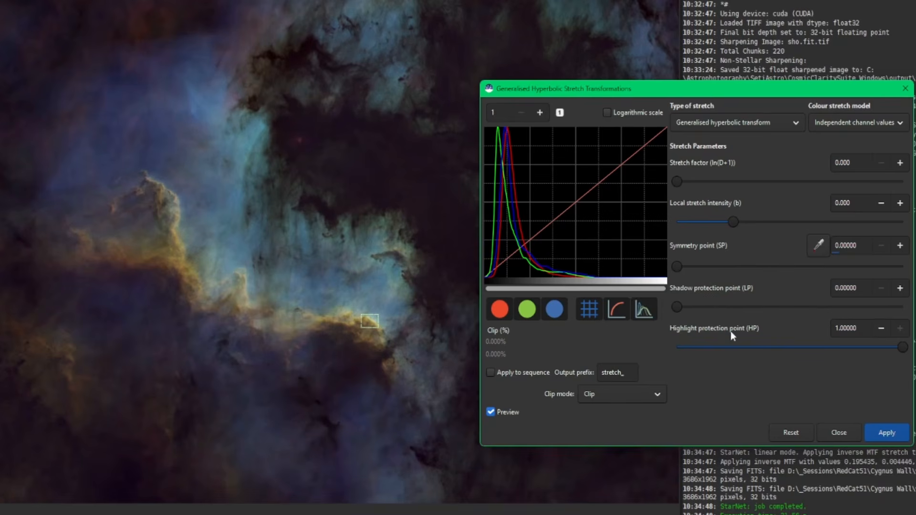
# Step: Resample the symmetry point from the same ridge patch, giving 0.48879, and apply a second hyperbolic stretch with factor 0.477
pyautogui.click(814, 243)
pyautogui.moveTo(676, 183); pyautogui.dragTo(687, 183)
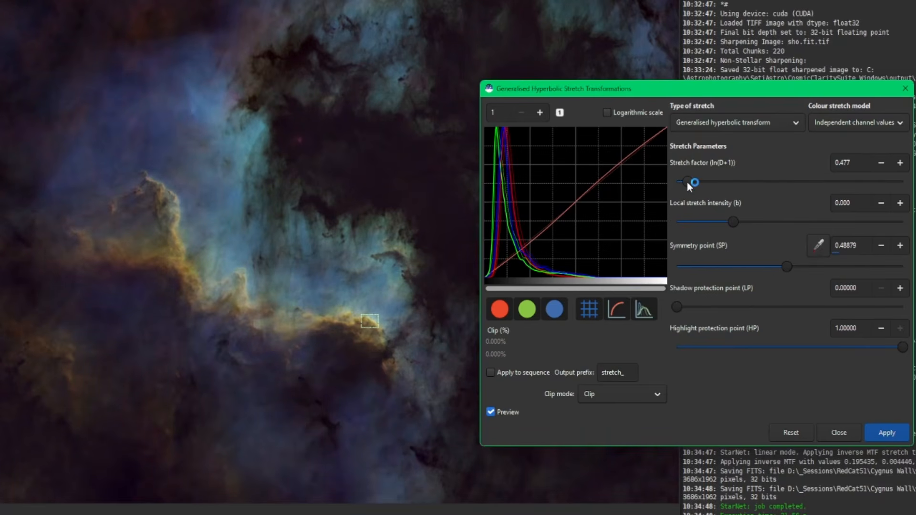
pyautogui.click(888, 431)
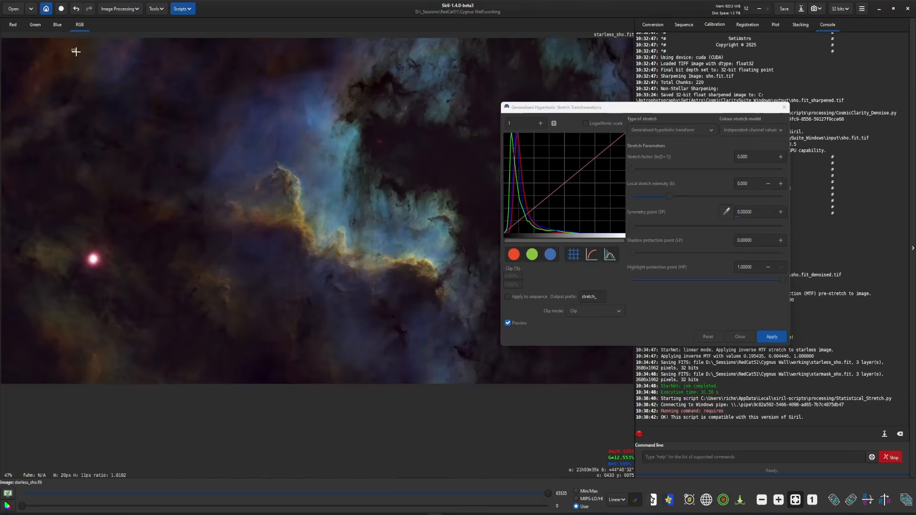
# Step: Sample the symmetry point from a patch of about 75 × 69 px near the image's upper-left corner and apply a stretch factor of 0.286
pyautogui.moveTo(72, 49); pyautogui.dragTo(85, 62)
pyautogui.click(727, 212)
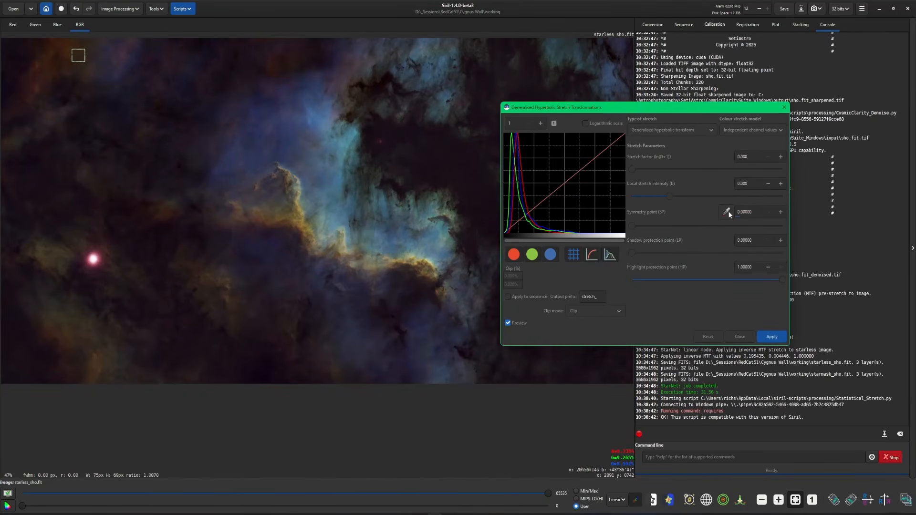
pyautogui.moveTo(634, 170); pyautogui.dragTo(637, 171)
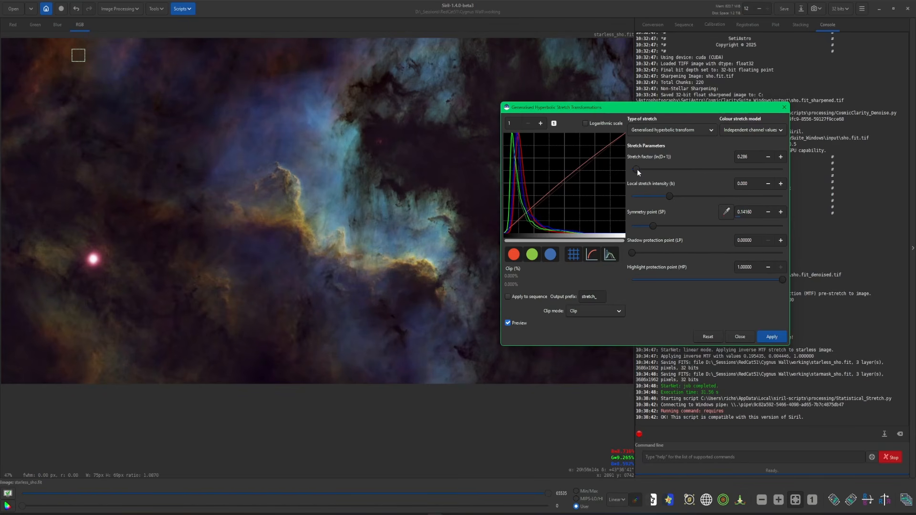
pyautogui.click(767, 337)
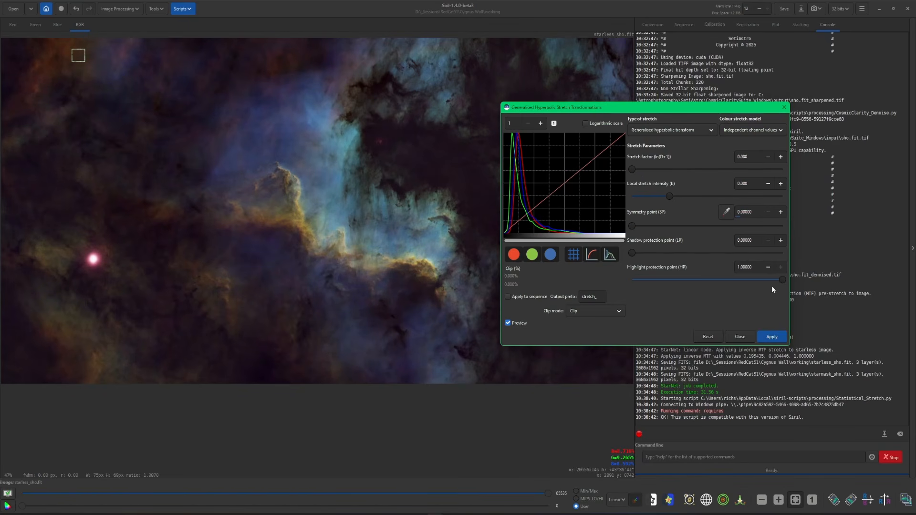
# Step: Close the hyperbolic stretch, clear the selection and pull the Curves Transformation's shadow point at X 0.033 down to Y 0.022
pyautogui.click(740, 337)
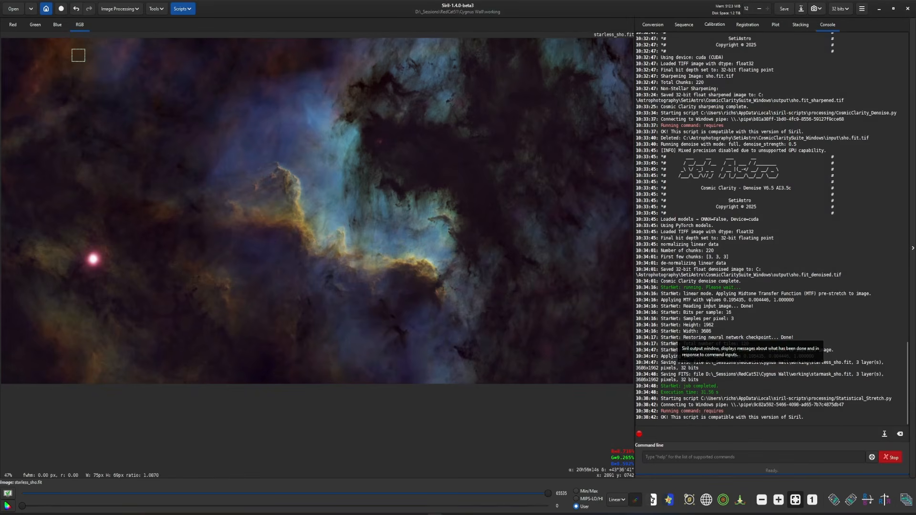
pyautogui.click(354, 252)
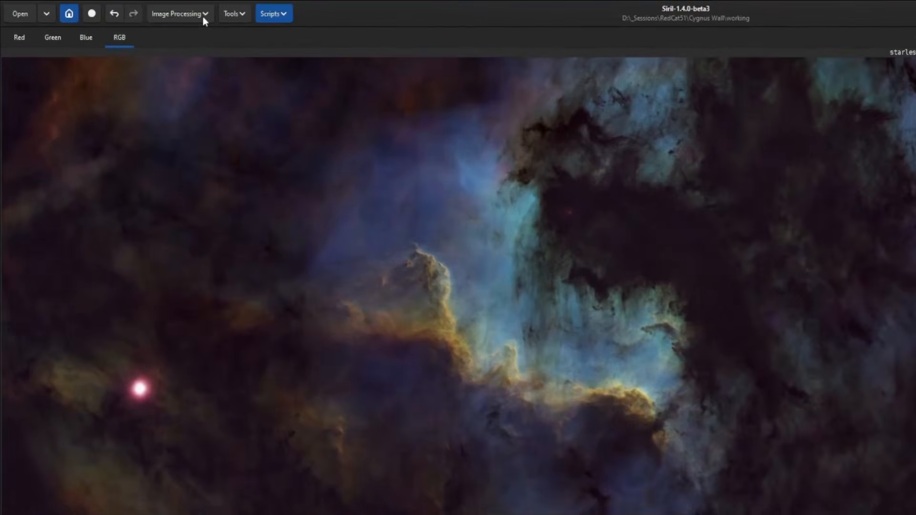
pyautogui.click(147, 14)
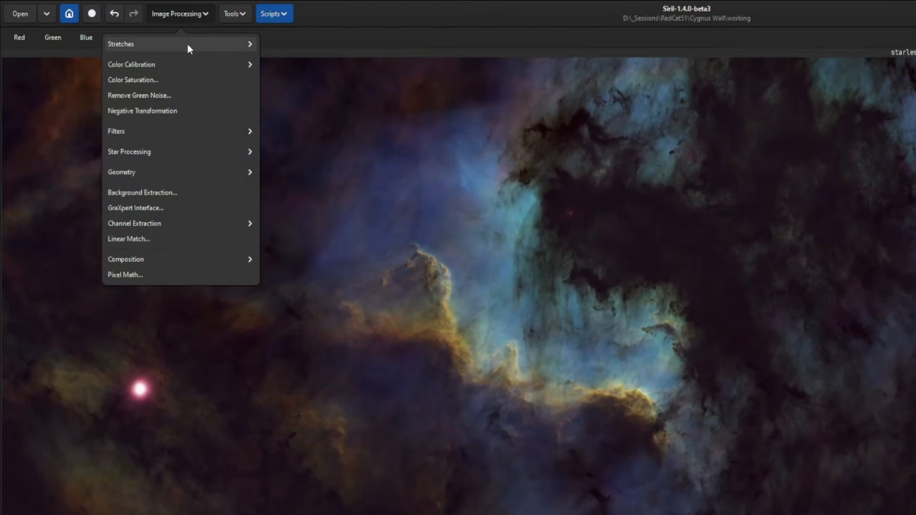
pyautogui.click(138, 33)
pyautogui.click(141, 78)
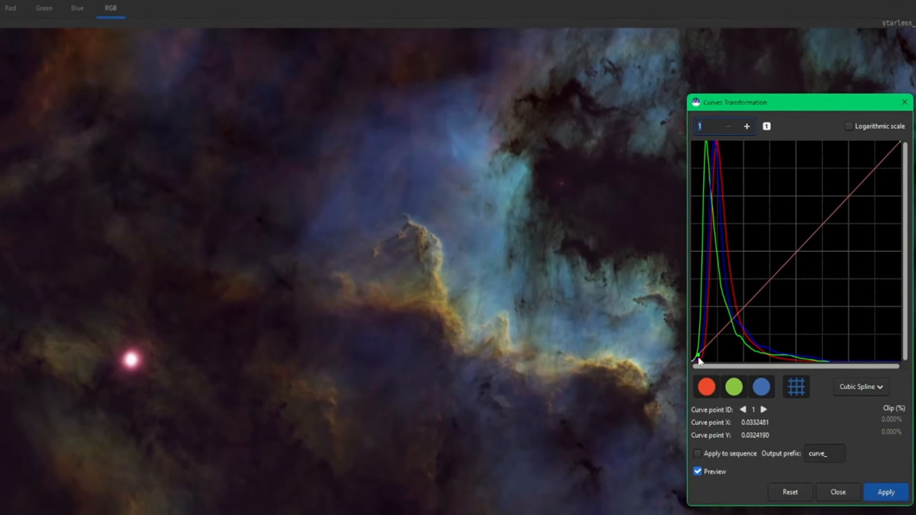
pyautogui.moveTo(698, 358); pyautogui.dragTo(698, 361)
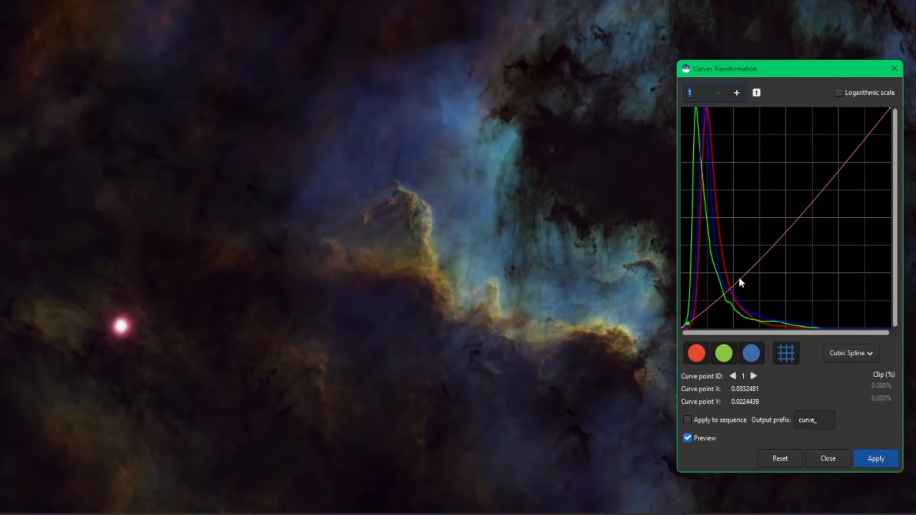
# Step: Raise a second curve point at X 0.248 to Y 0.259, compare the preview and apply the cubic spline curve
pyautogui.moveTo(739, 278); pyautogui.dragTo(733, 271)
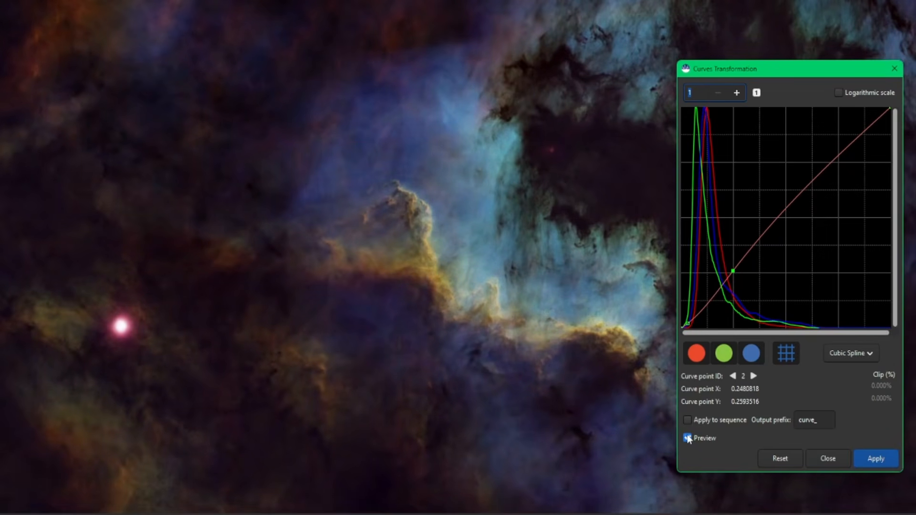
pyautogui.click(688, 437)
pyautogui.click(687, 438)
pyautogui.click(873, 462)
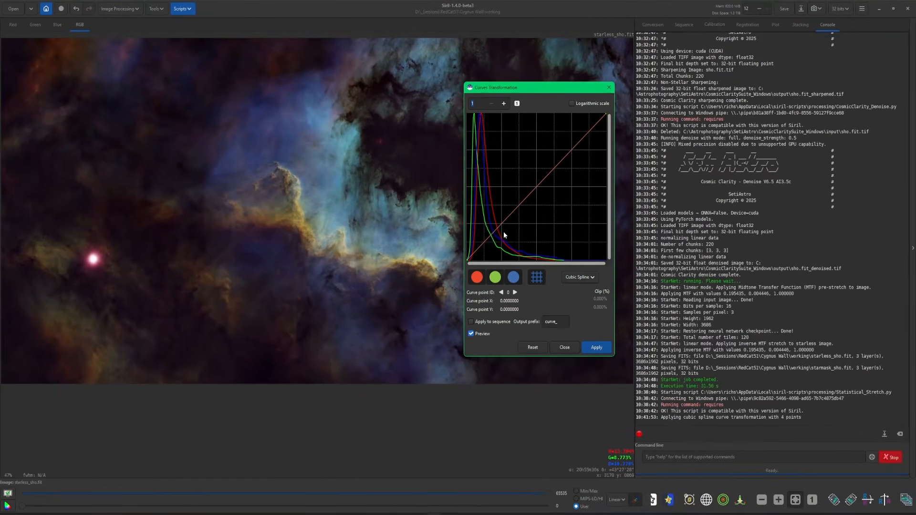
pyautogui.click(597, 347)
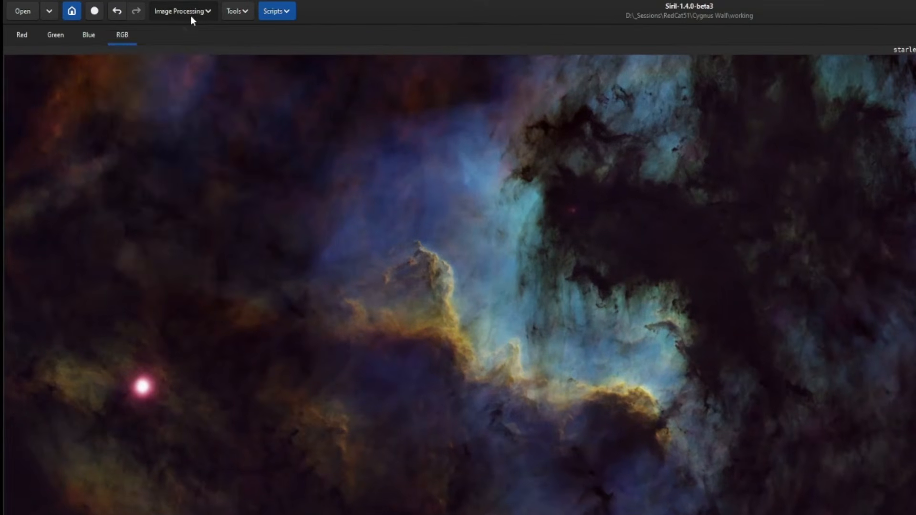
# Step: Remove green noise with the Average Neutral method, preserving lightness, and compare the result by undoing and redoing it
pyautogui.click(191, 16)
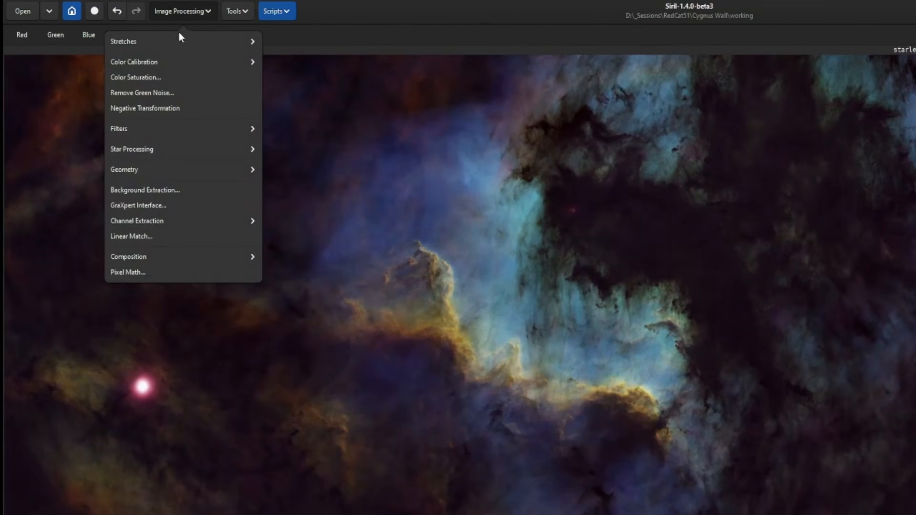
pyautogui.click(163, 92)
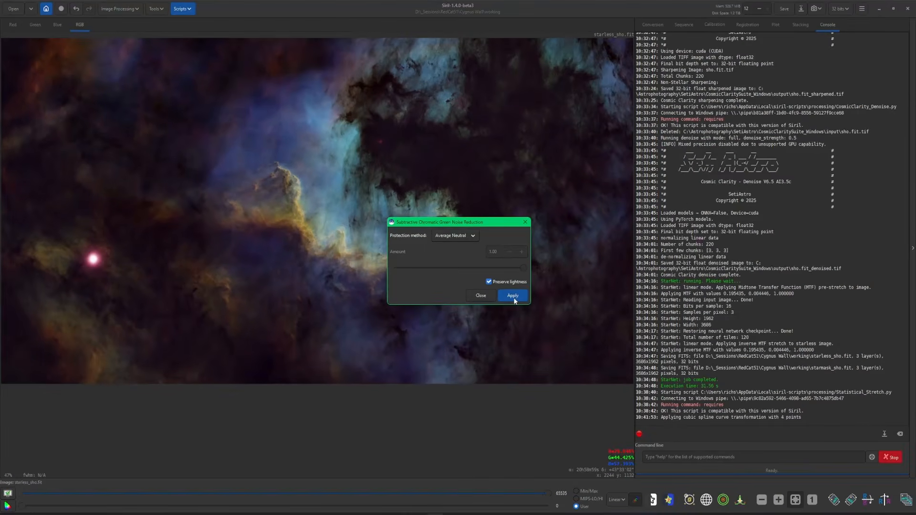
pyautogui.click(774, 448)
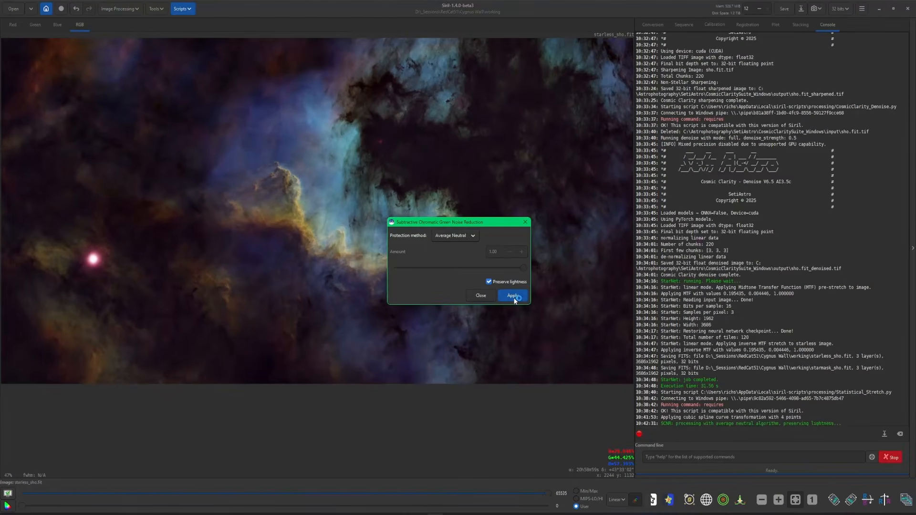
pyautogui.click(480, 296)
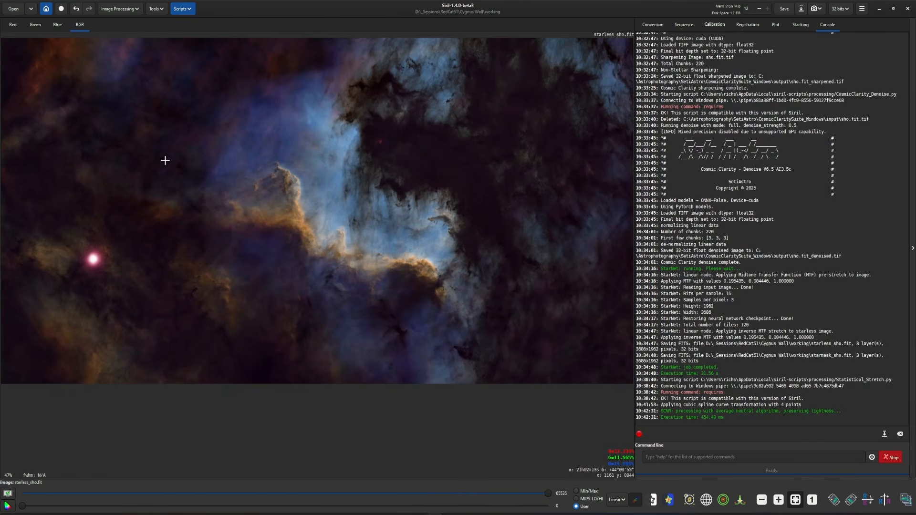
pyautogui.click(76, 9)
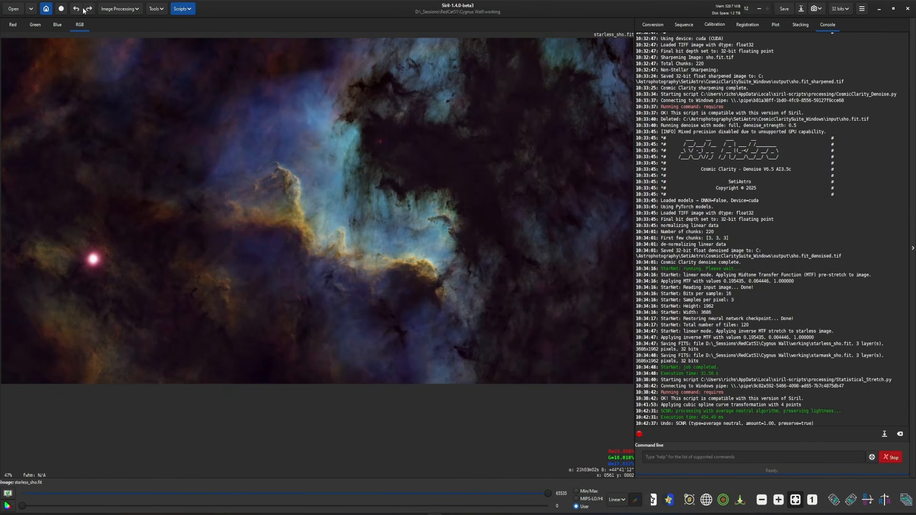
pyautogui.click(89, 8)
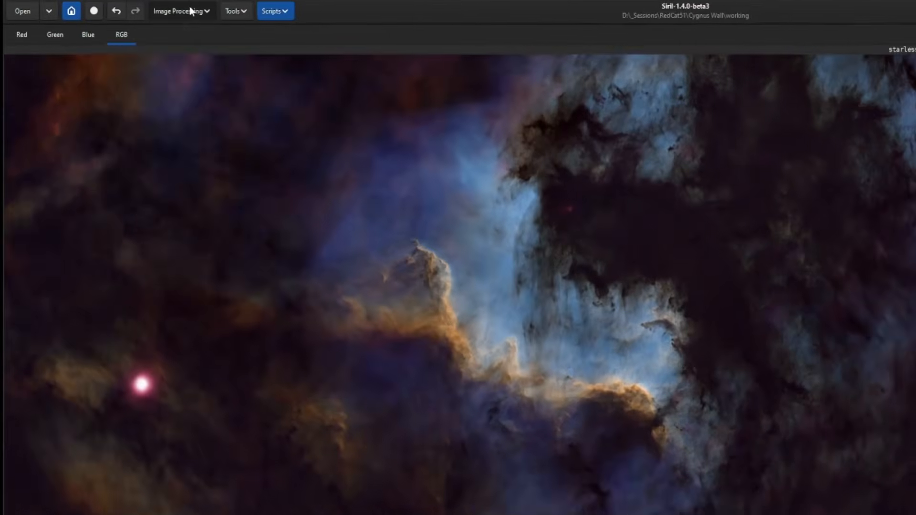
# Step: Remove the magenta cast by applying Average Neutral green noise removal to the image's negative and inverting it back to positive
pyautogui.click(128, 9)
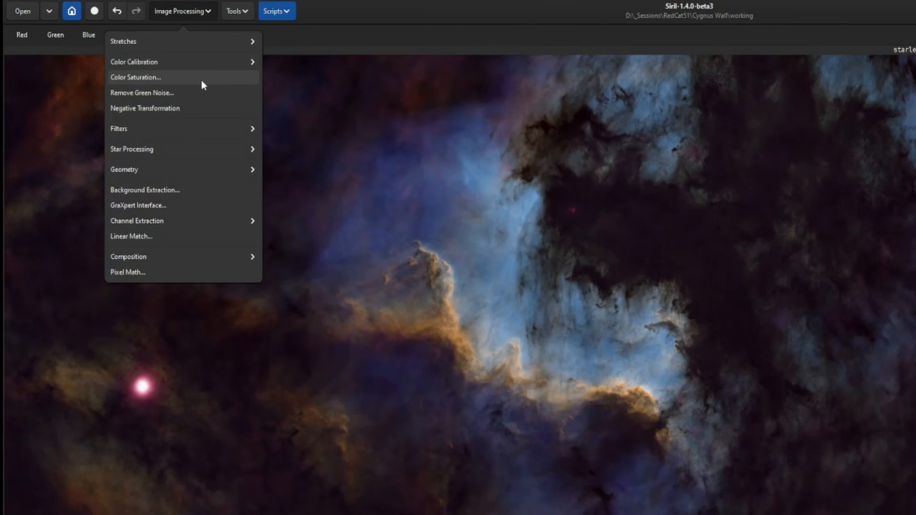
pyautogui.click(189, 108)
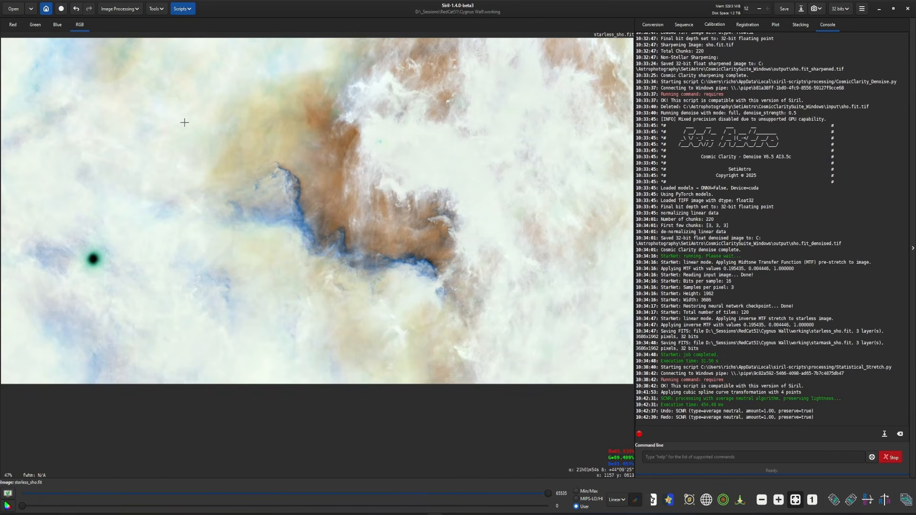
pyautogui.click(120, 9)
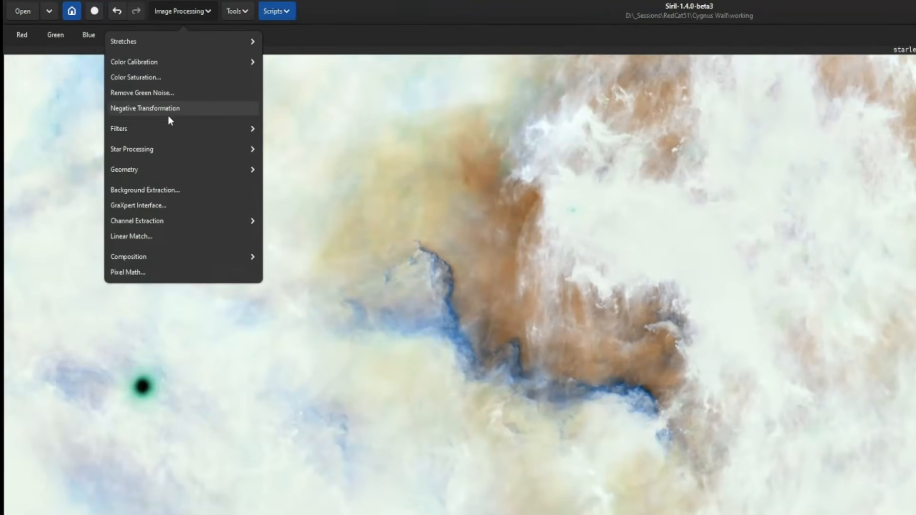
pyautogui.click(167, 94)
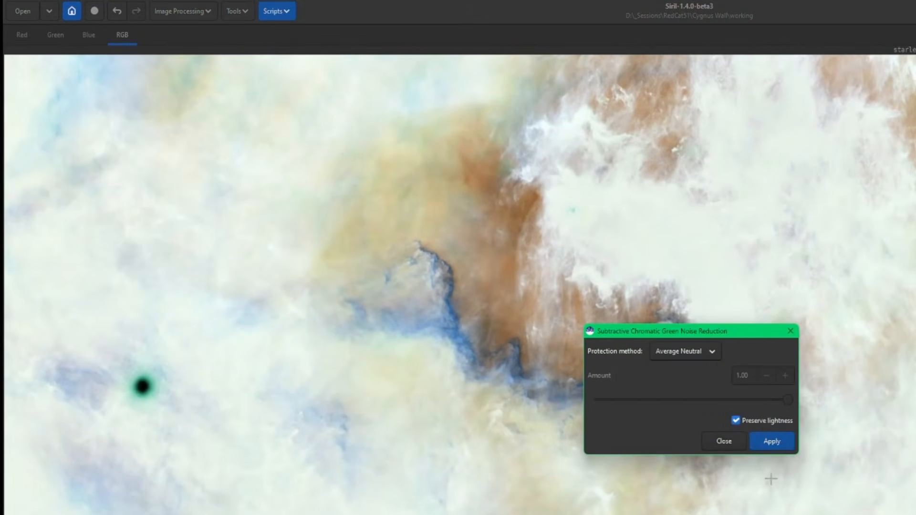
pyautogui.click(774, 442)
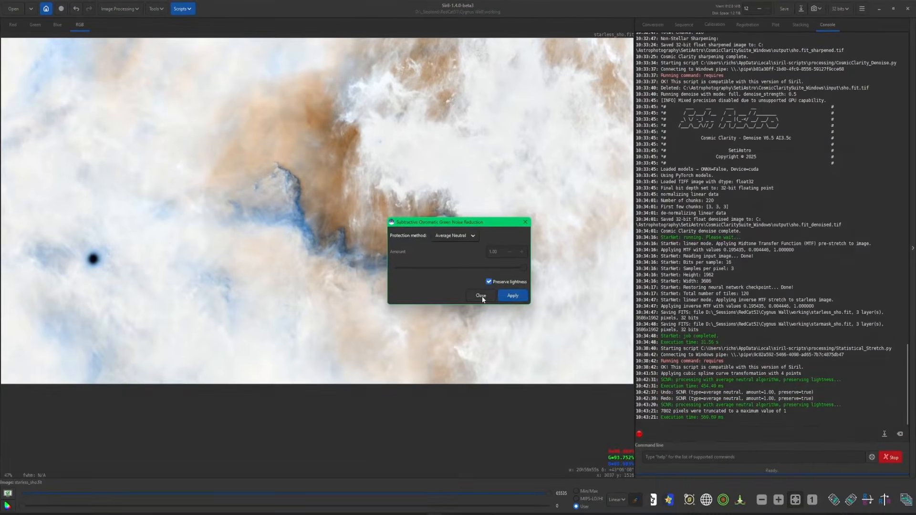
pyautogui.click(481, 296)
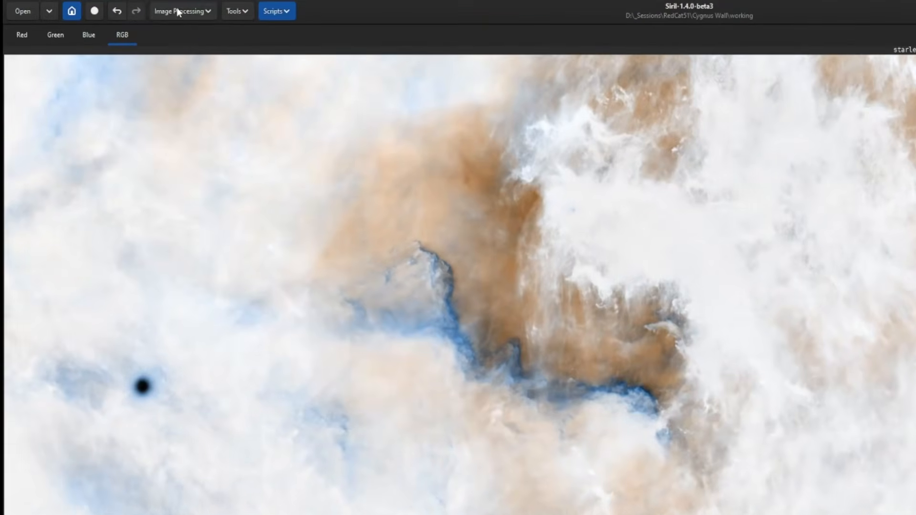
pyautogui.click(121, 9)
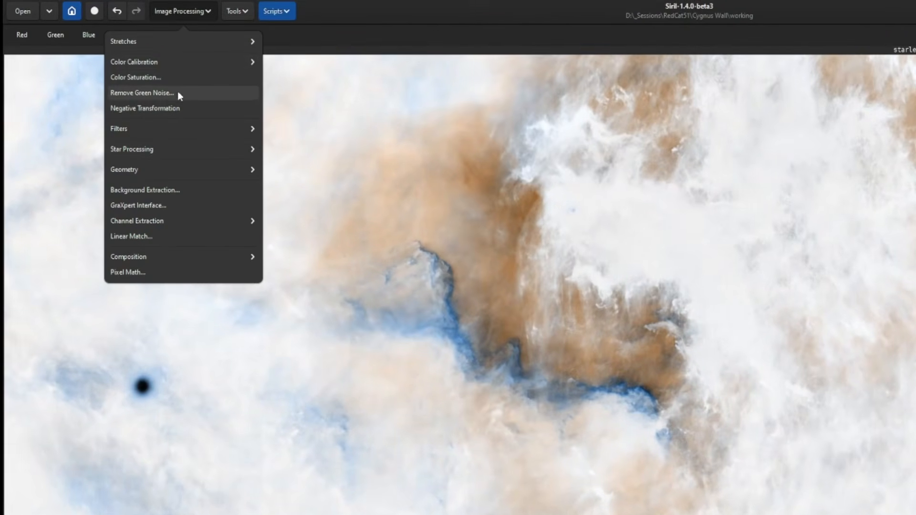
pyautogui.click(168, 108)
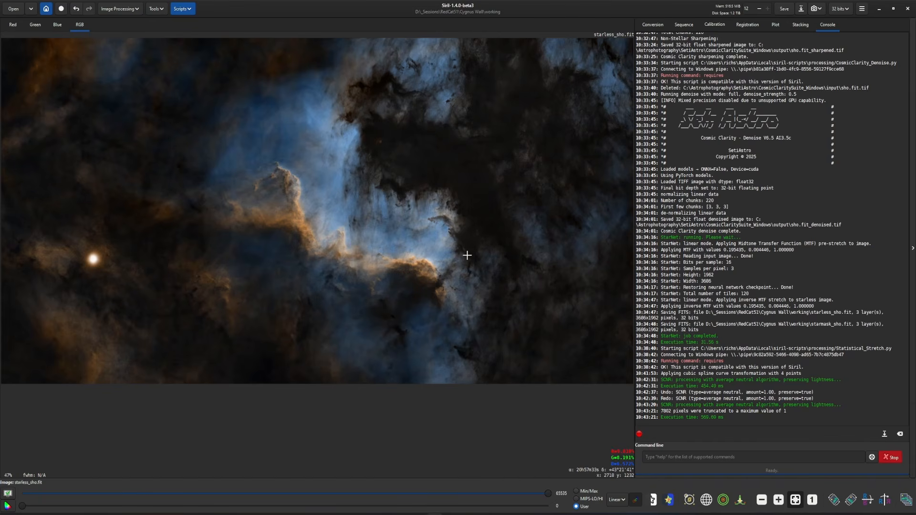
# Step: Start Contrast-Limited Adaptive Histogram Equalization on the starless image and compare its preview with the original
pyautogui.click(119, 7)
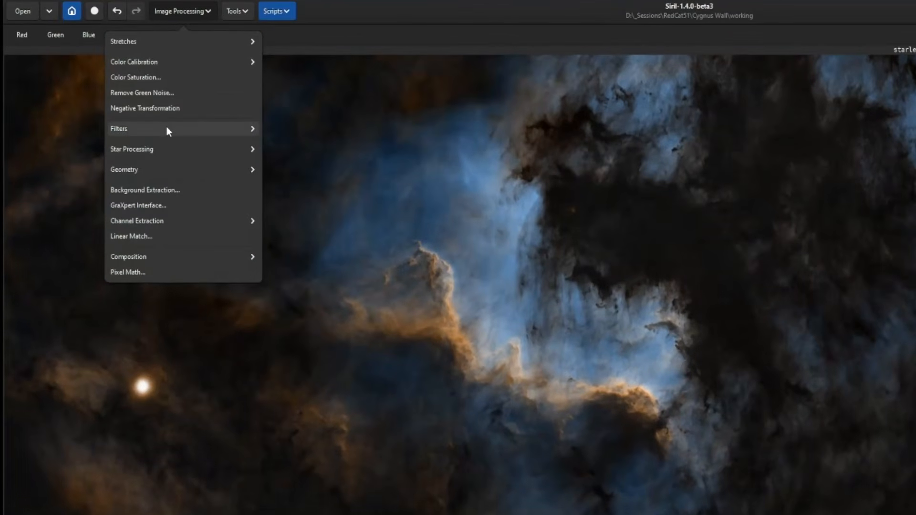
pyautogui.click(110, 86)
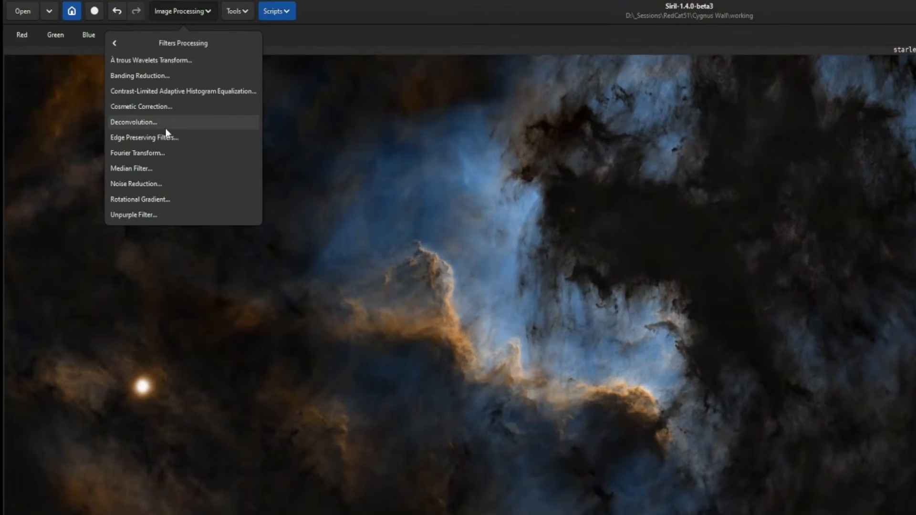
pyautogui.click(218, 91)
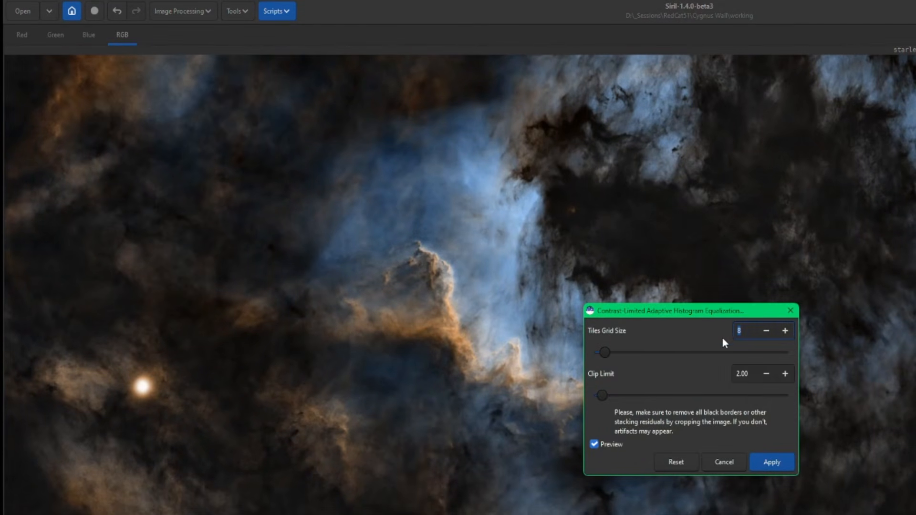
pyautogui.click(594, 444)
pyautogui.click(594, 444)
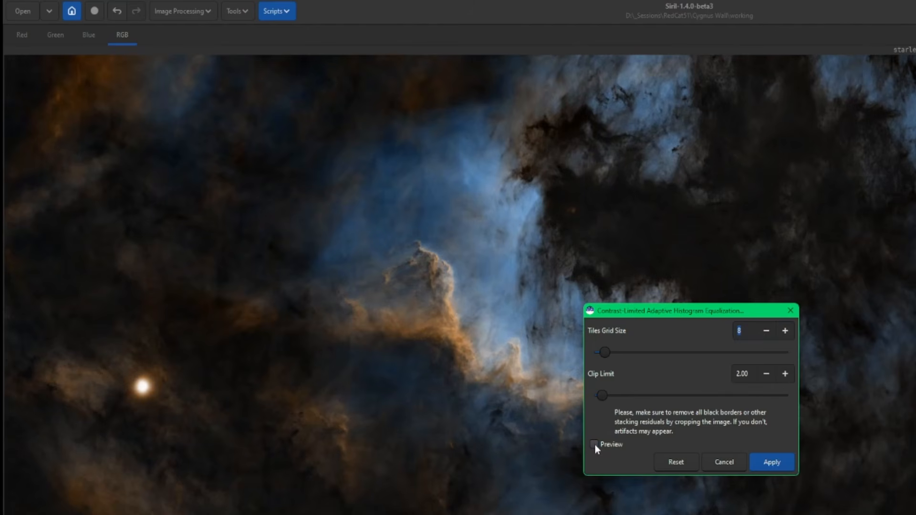
pyautogui.click(594, 445)
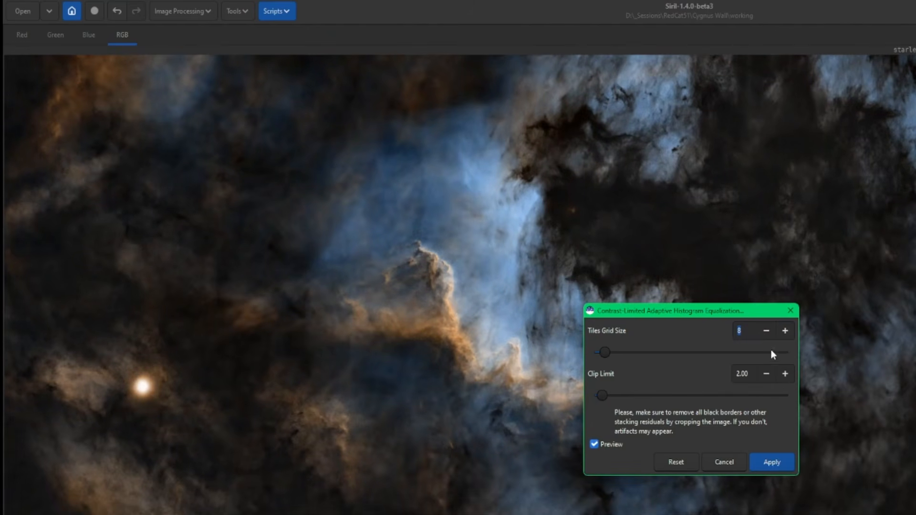
# Step: Try different tile grid sizes, settle on 14 with a clip limit of 2.00, and apply the histogram equalization
pyautogui.click(768, 334)
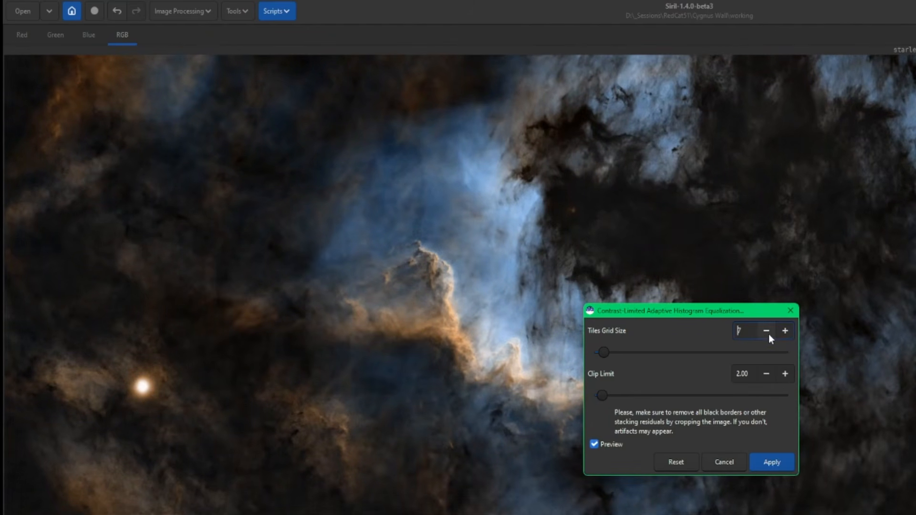
pyautogui.click(769, 334)
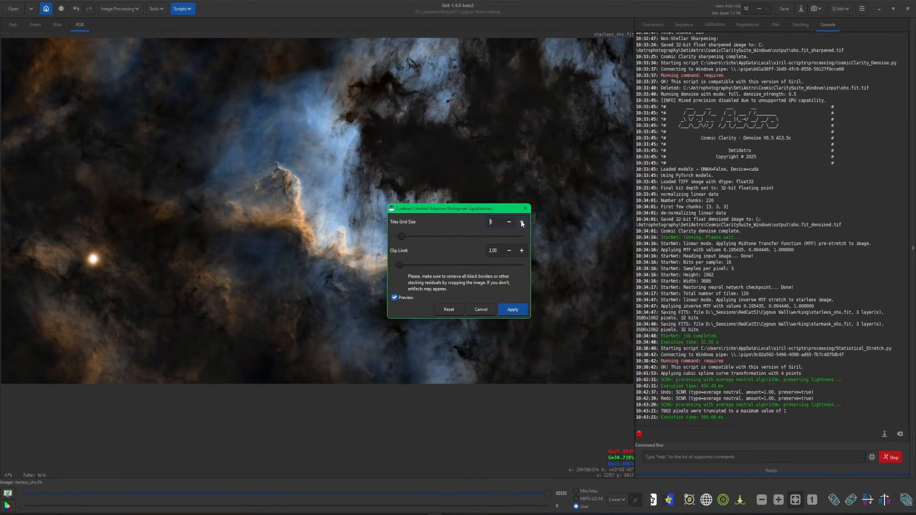
pyautogui.click(522, 222)
pyautogui.click(522, 222)
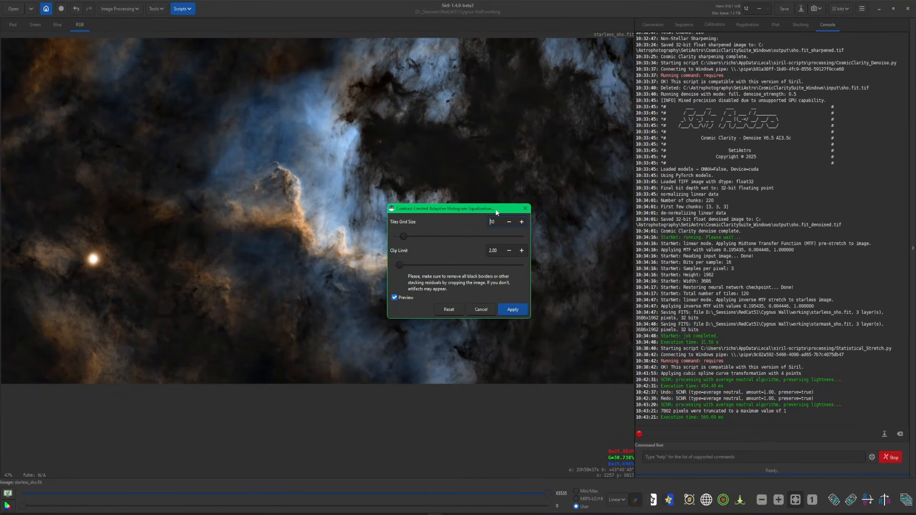
pyautogui.moveTo(497, 212); pyautogui.dragTo(568, 126)
pyautogui.click(594, 136)
pyautogui.click(594, 136)
pyautogui.click(593, 135)
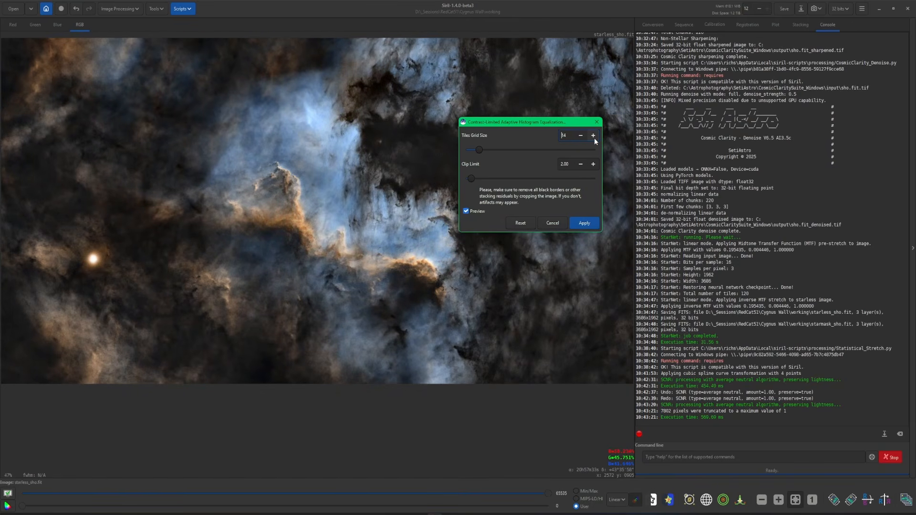
pyautogui.click(594, 136)
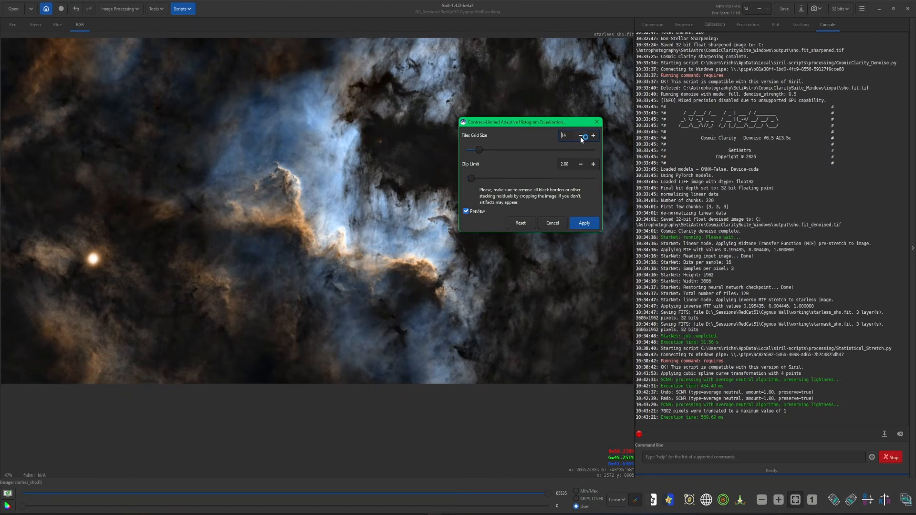
pyautogui.click(580, 135)
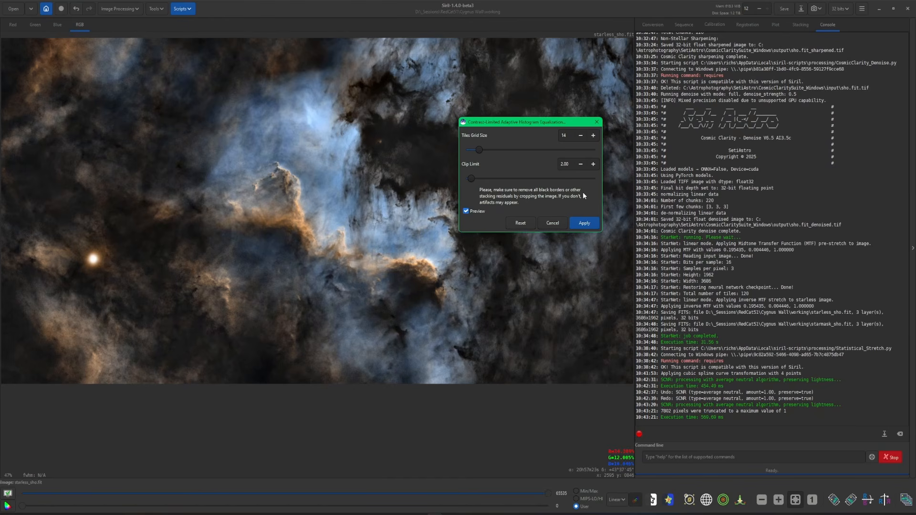
pyautogui.click(583, 224)
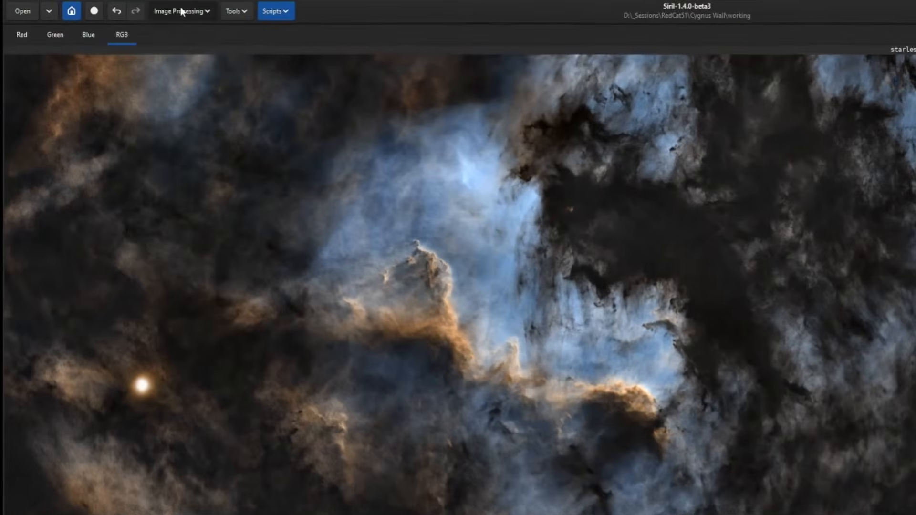
# Step: Boost the starless image's global colour saturation by about 0.20, apply it, and save the image
pyautogui.click(120, 8)
pyautogui.click(163, 76)
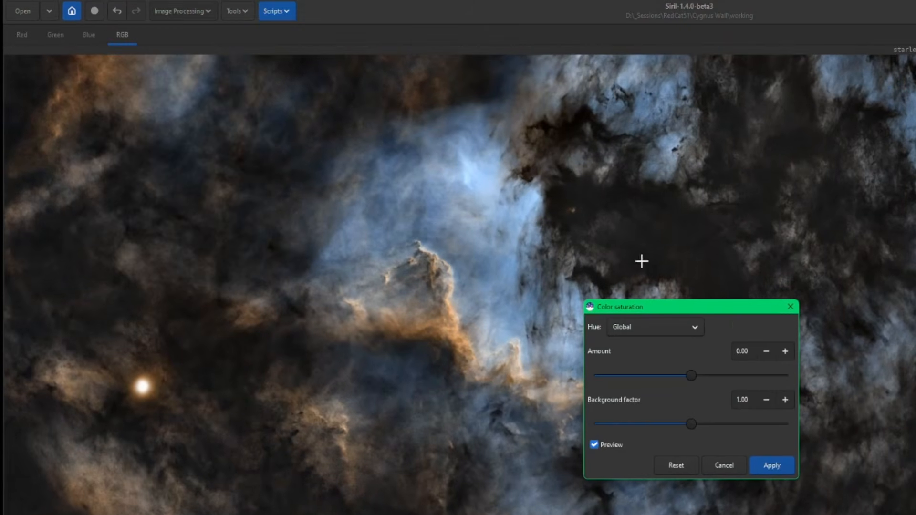
pyautogui.moveTo(700, 378); pyautogui.dragTo(710, 377)
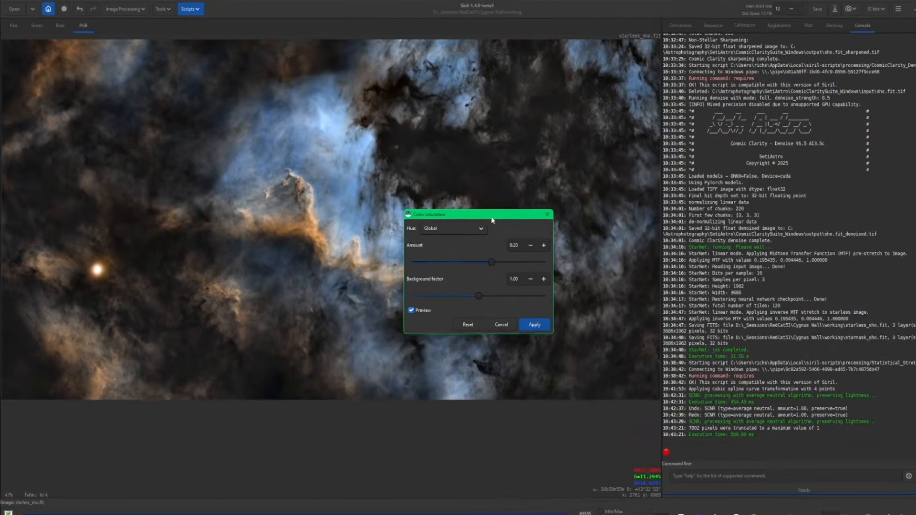
pyautogui.moveTo(492, 220); pyautogui.dragTo(575, 158)
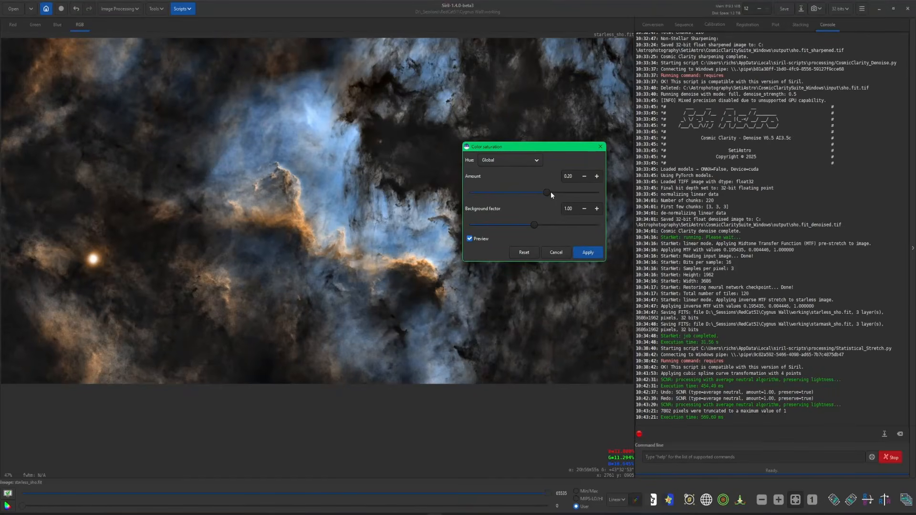
pyautogui.moveTo(550, 193); pyautogui.dragTo(553, 194)
pyautogui.click(589, 253)
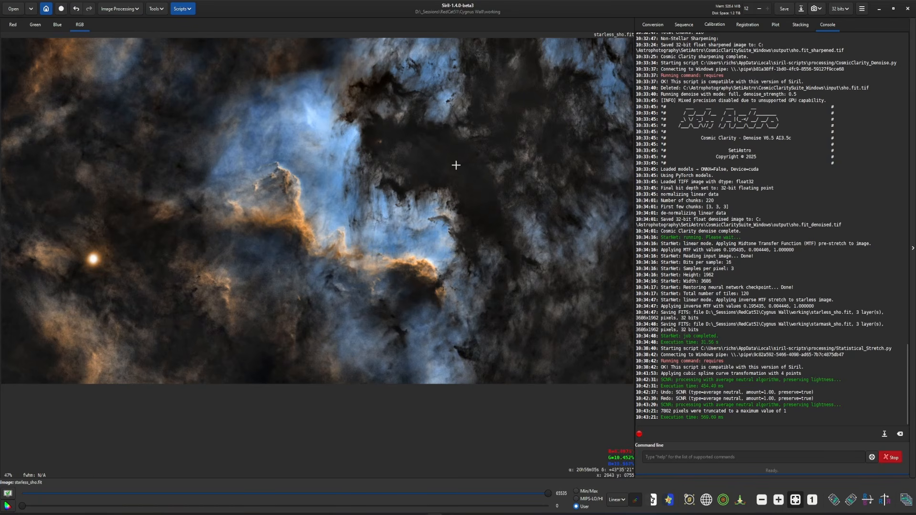
pyautogui.click(782, 10)
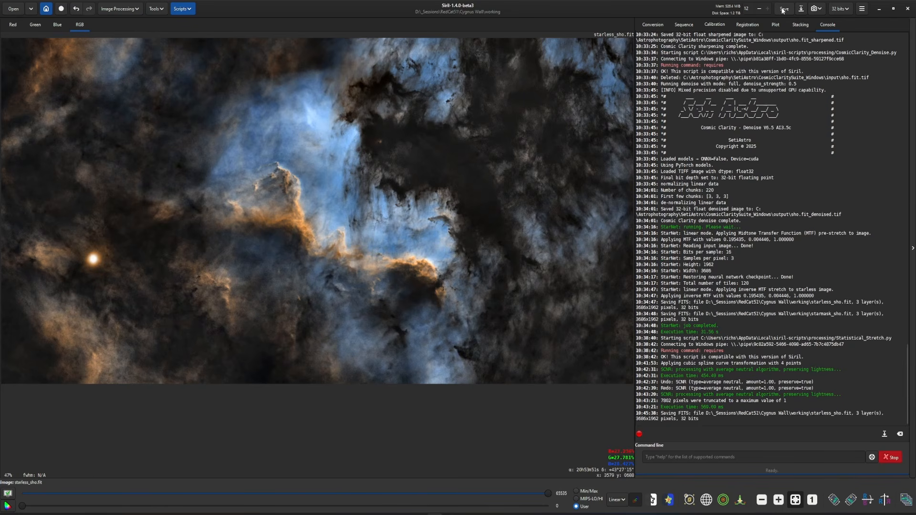
# Step: Start Star Recomposition, closing the current image, and load starless_sho.fit as the background and starmask_rgb.fit as the stars
pyautogui.click(134, 12)
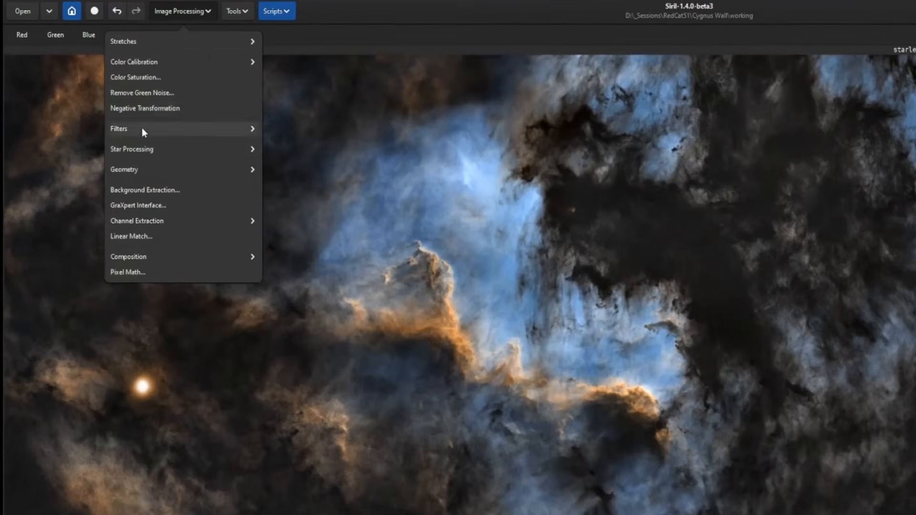
pyautogui.click(141, 149)
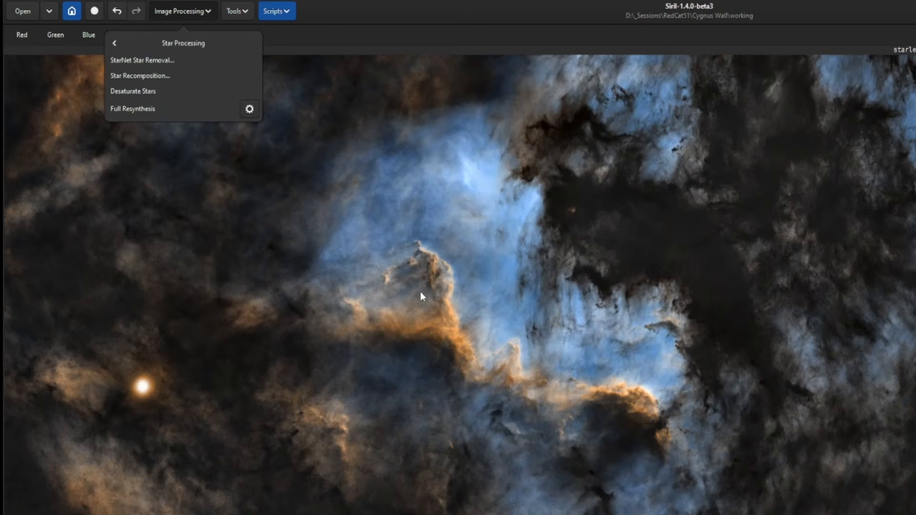
pyautogui.click(164, 75)
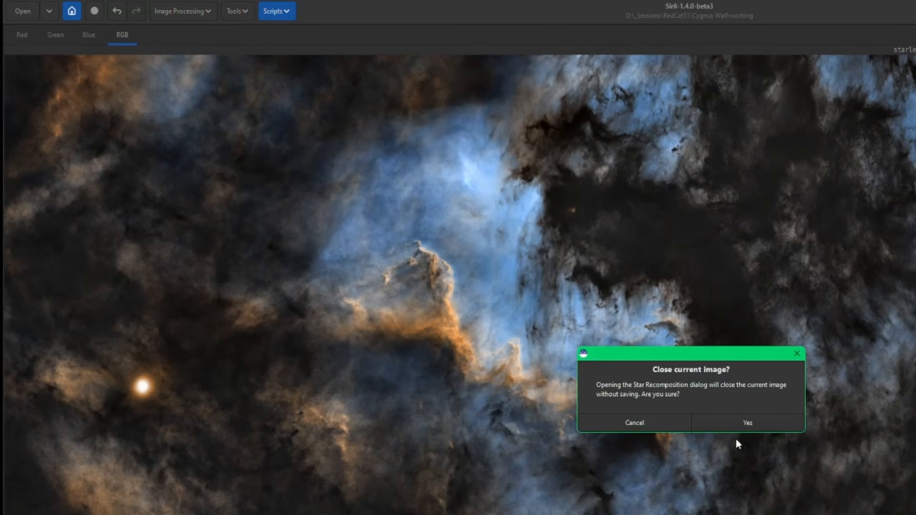
pyautogui.click(748, 424)
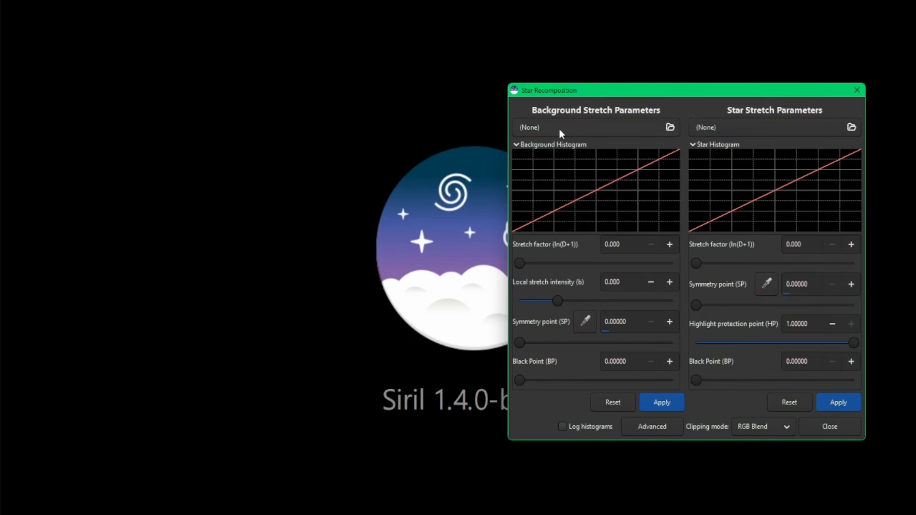
pyautogui.click(554, 127)
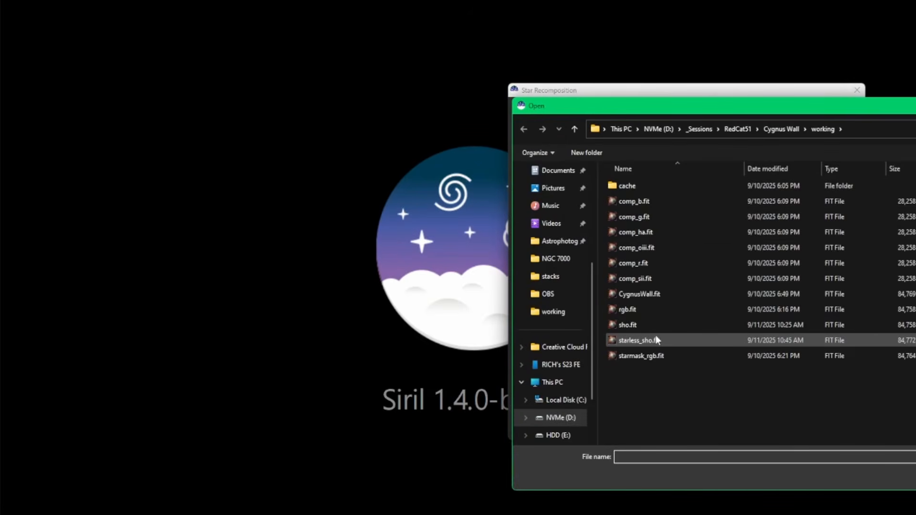
pyautogui.doubleClick(657, 342)
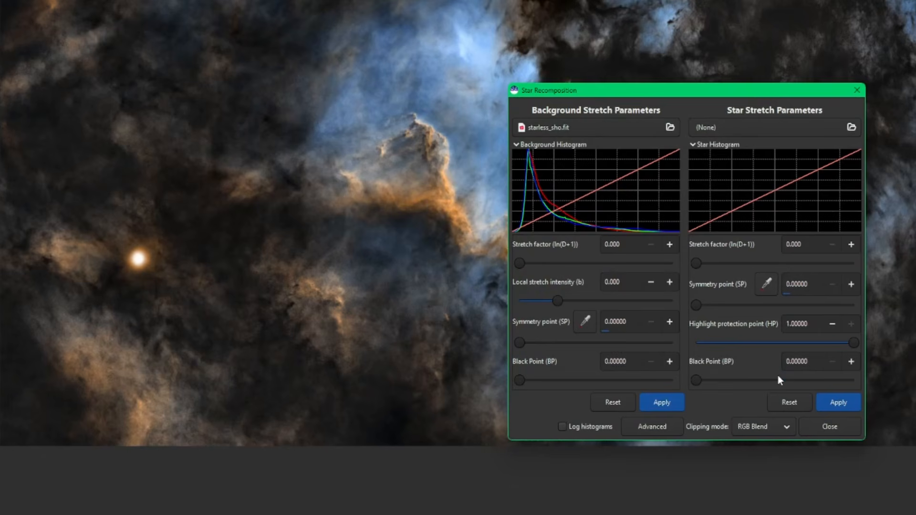
pyautogui.click(732, 126)
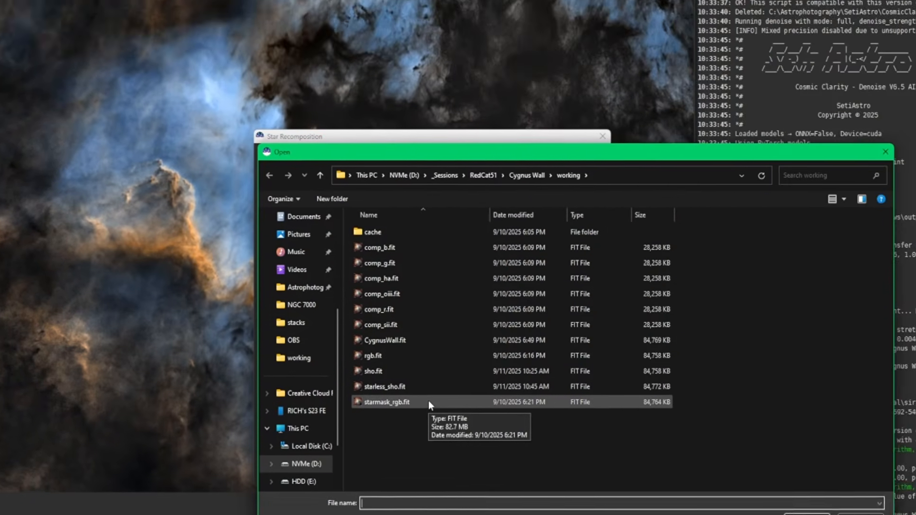
pyautogui.doubleClick(429, 402)
pyautogui.moveTo(443, 137); pyautogui.dragTo(744, 58)
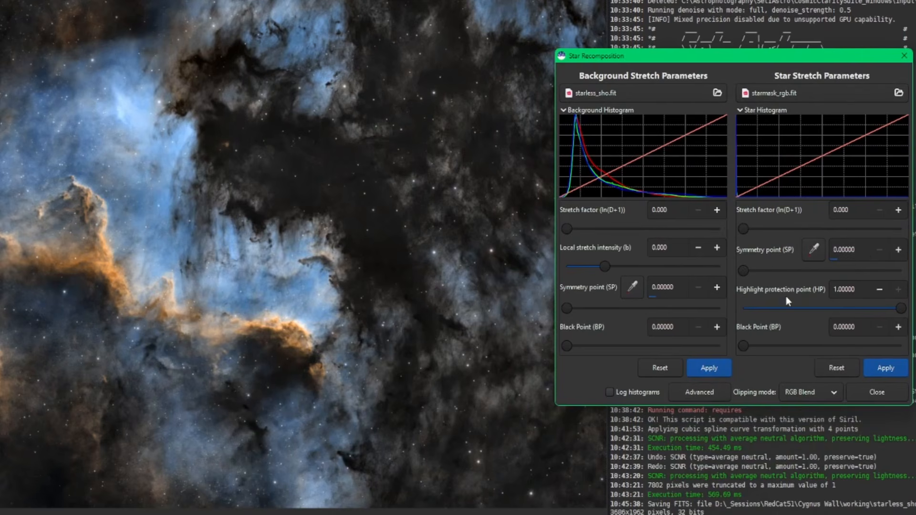
# Step: Stretch the stars using the Even weighted luminance model and a stretch factor of about 1.1, apply it, and close the recomposition
pyautogui.click(699, 393)
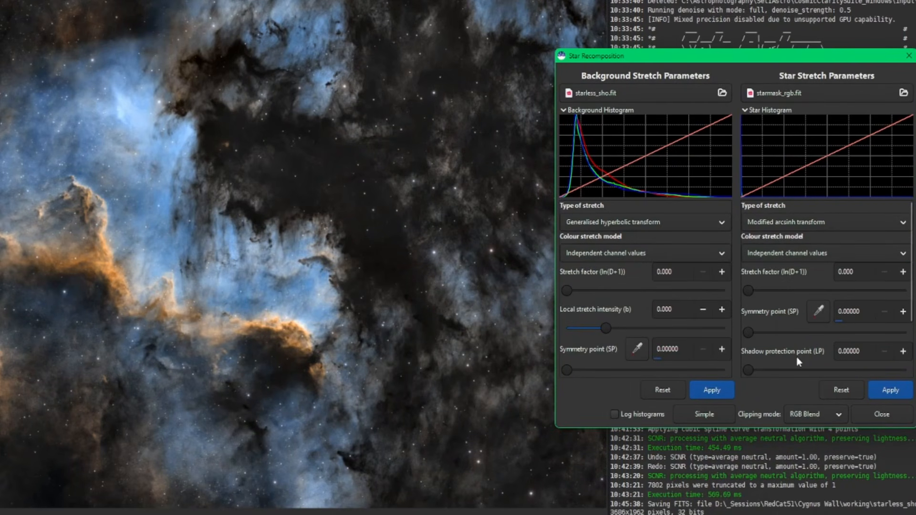
pyautogui.click(777, 253)
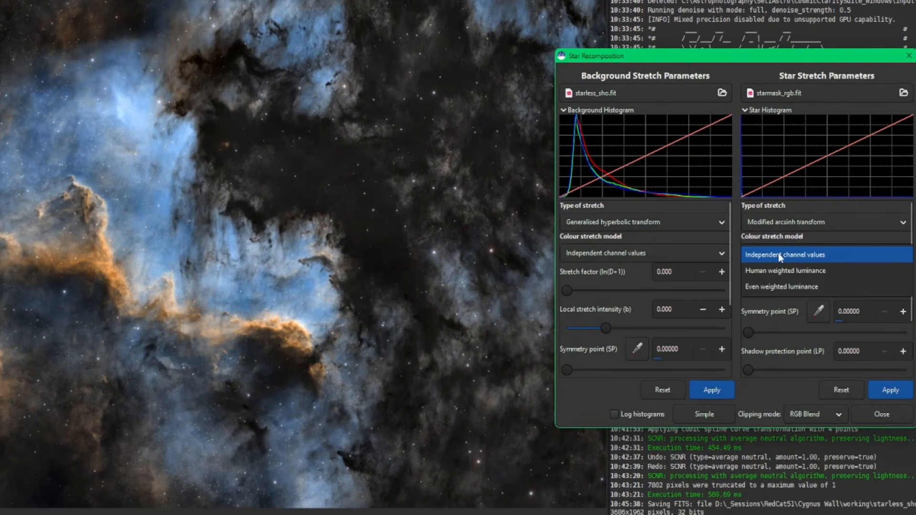
pyautogui.click(780, 287)
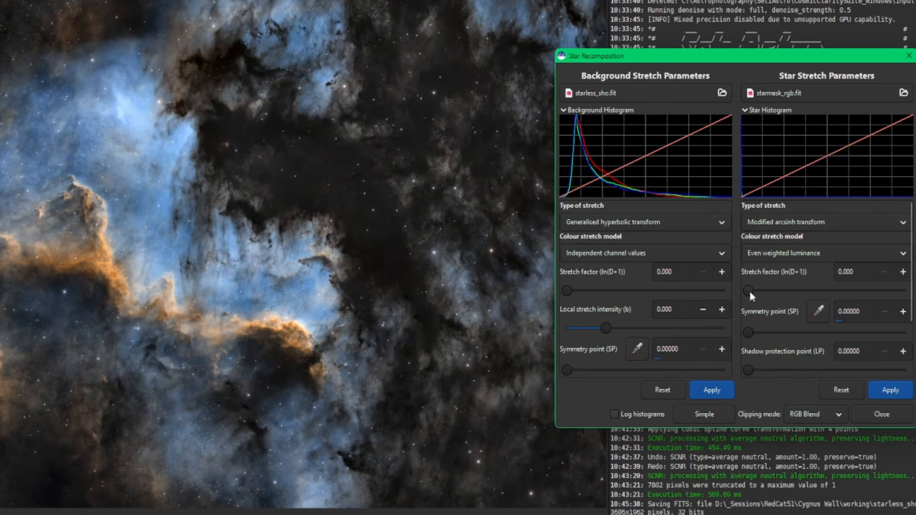
pyautogui.moveTo(748, 291)
pyautogui.mouseDown()
pyautogui.moveTo(881, 291)
pyautogui.moveTo(767, 291)
pyautogui.mouseUp()
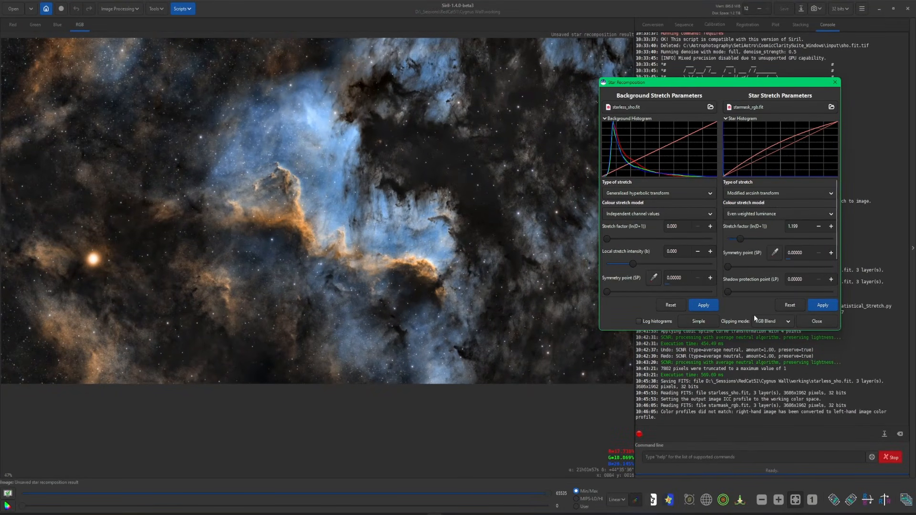
pyautogui.click(819, 306)
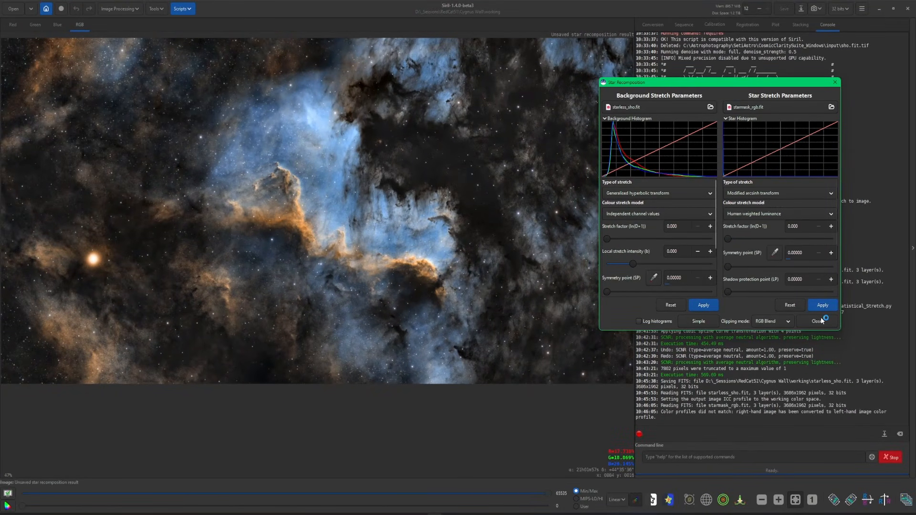
pyautogui.click(818, 321)
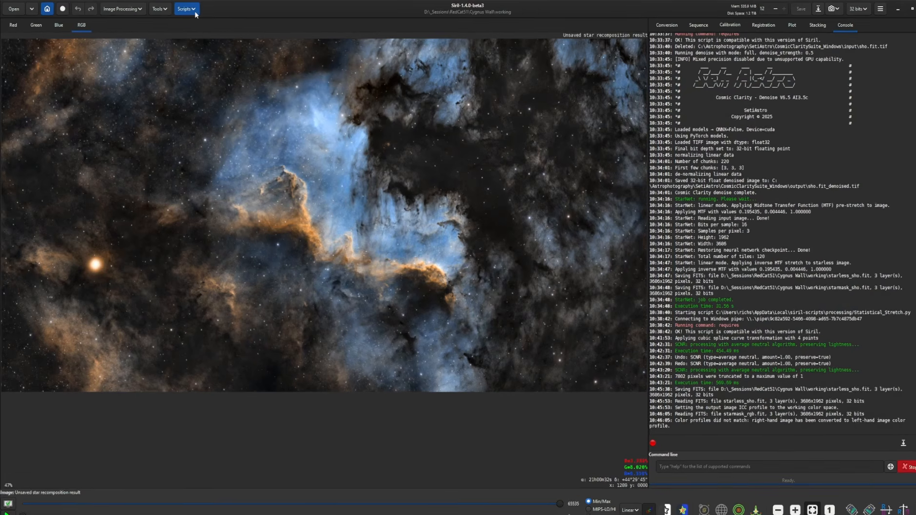
# Step: Run the Signature_Tool.py script and apply the signature from the DSA profile to the recombined image
pyautogui.click(193, 10)
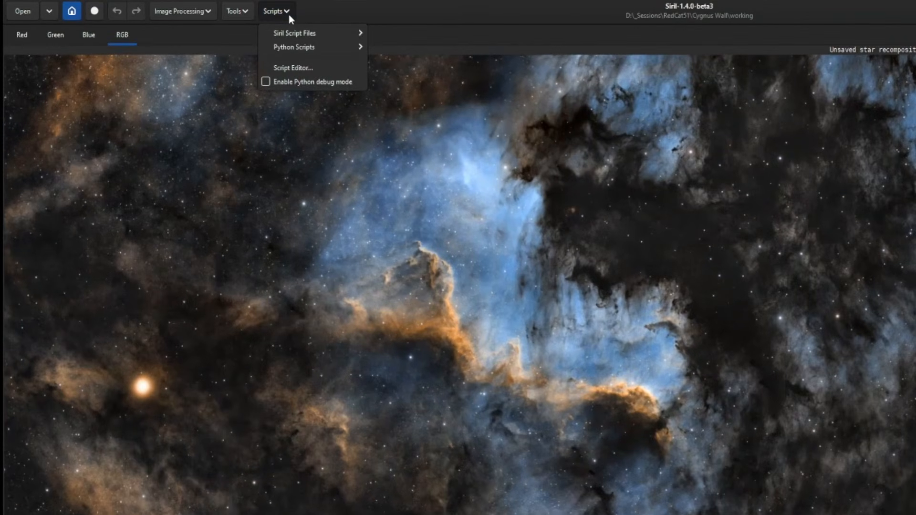
pyautogui.moveTo(291, 50)
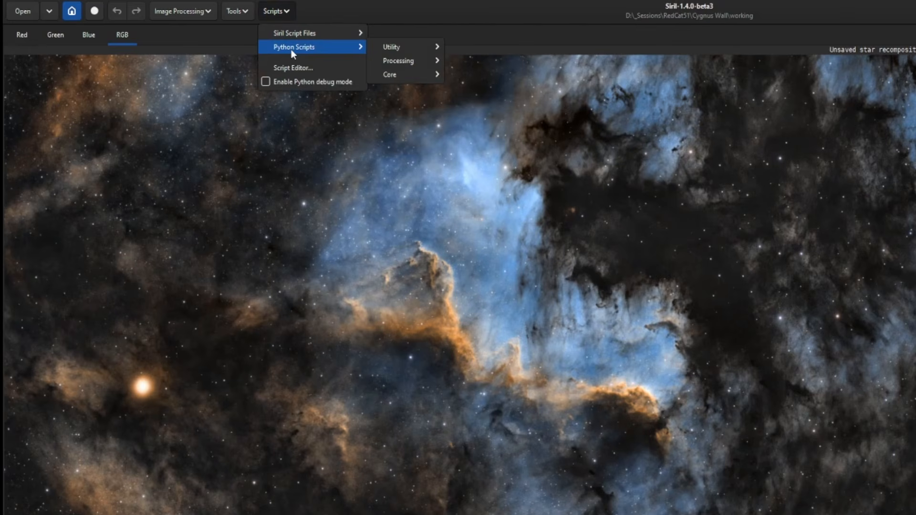
pyautogui.moveTo(431, 48)
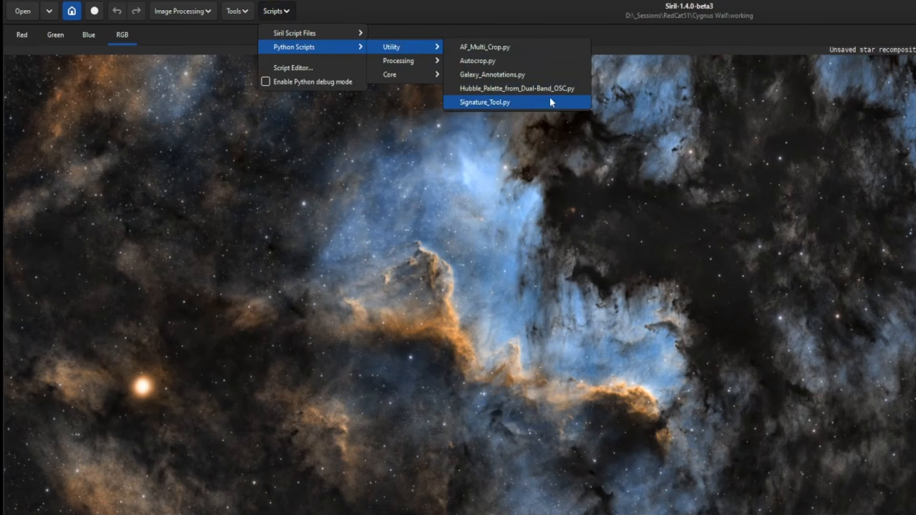
pyautogui.click(520, 102)
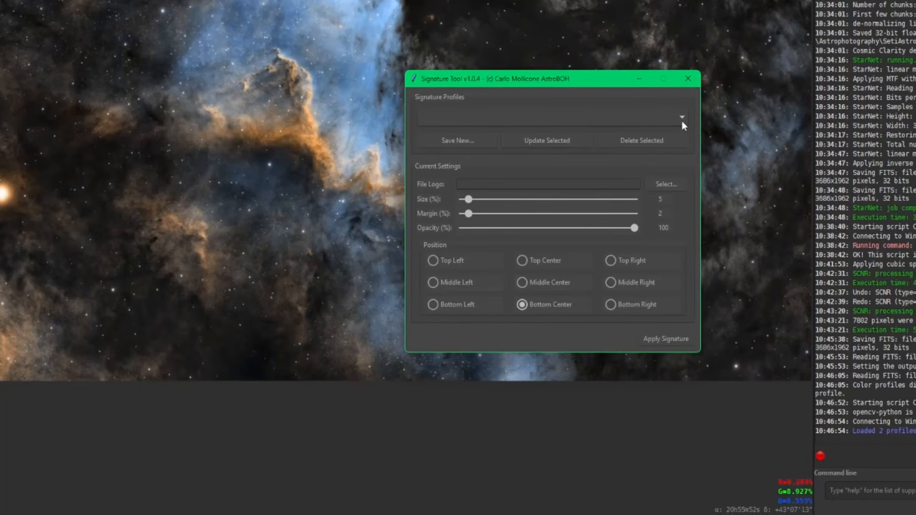
pyautogui.click(682, 121)
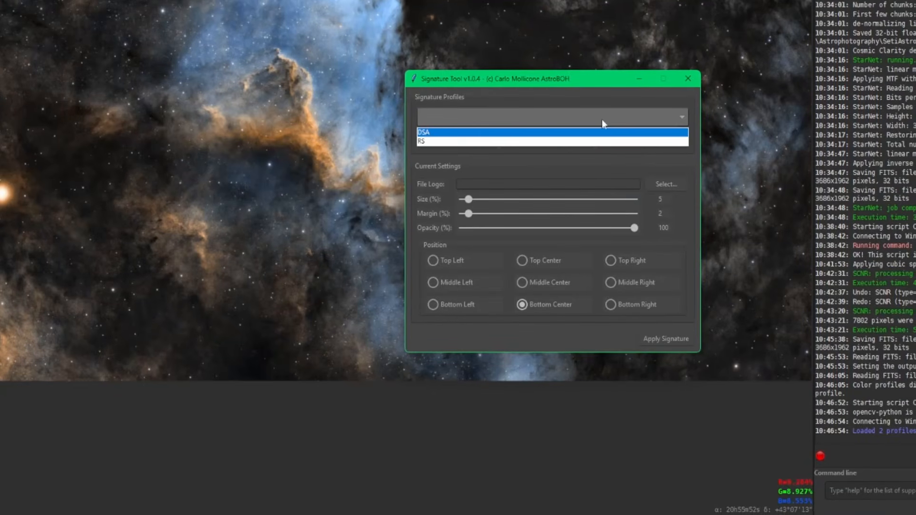
pyautogui.click(424, 132)
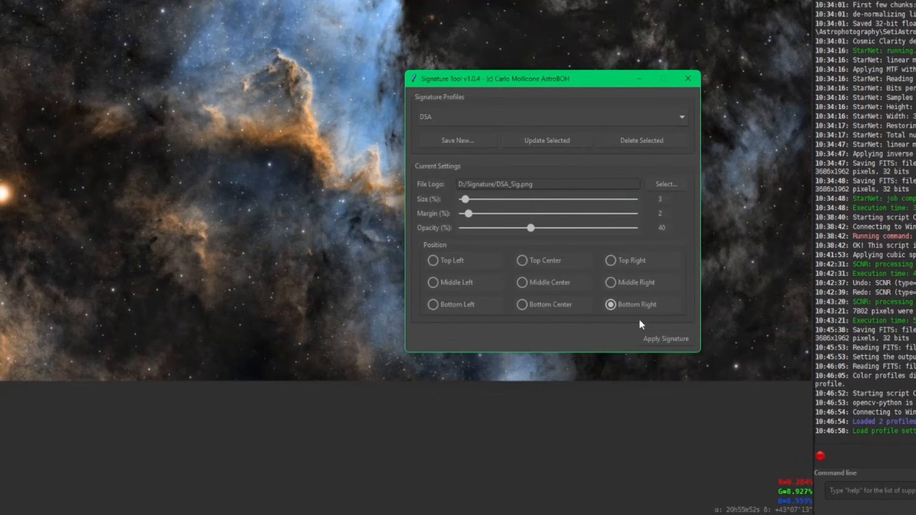
pyautogui.click(648, 334)
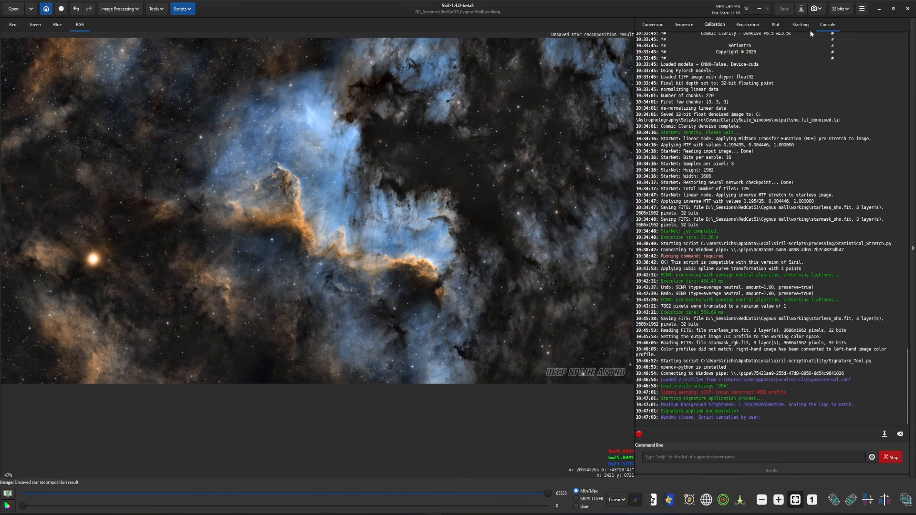
# Step: Save the finished image as CygnusWall.fit in 32-bit floating point format
pyautogui.click(801, 9)
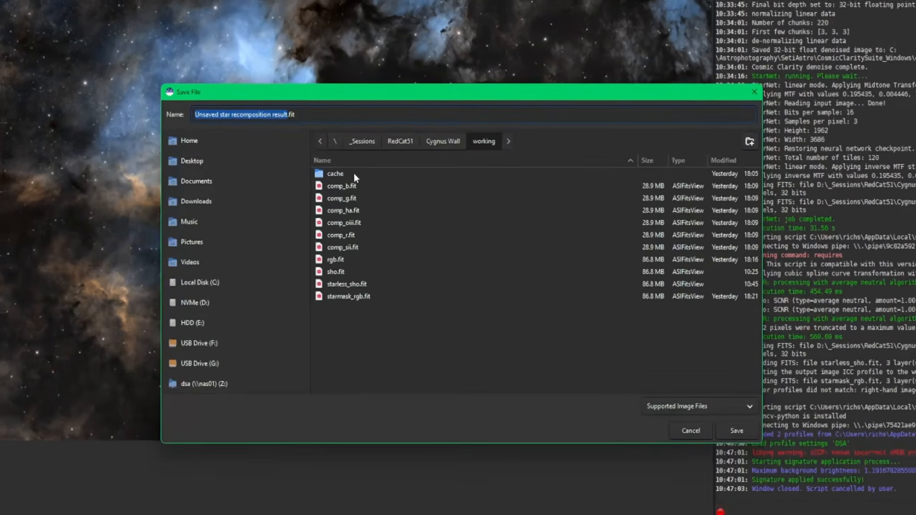
pyautogui.write('CygnusWall')
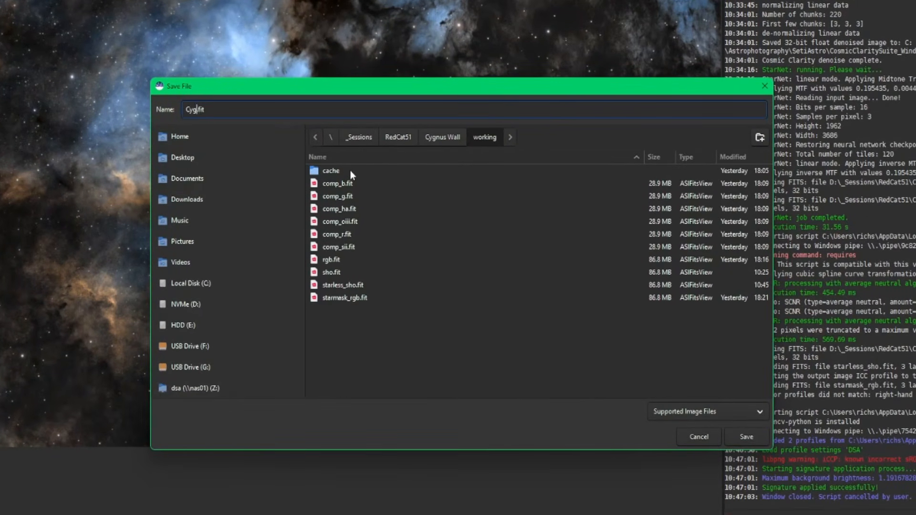
pyautogui.press('Return')
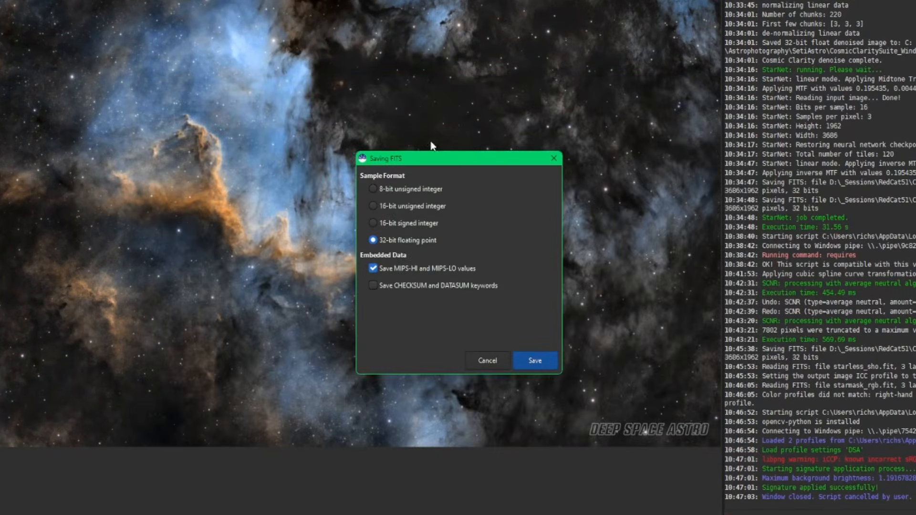
pyautogui.click(535, 361)
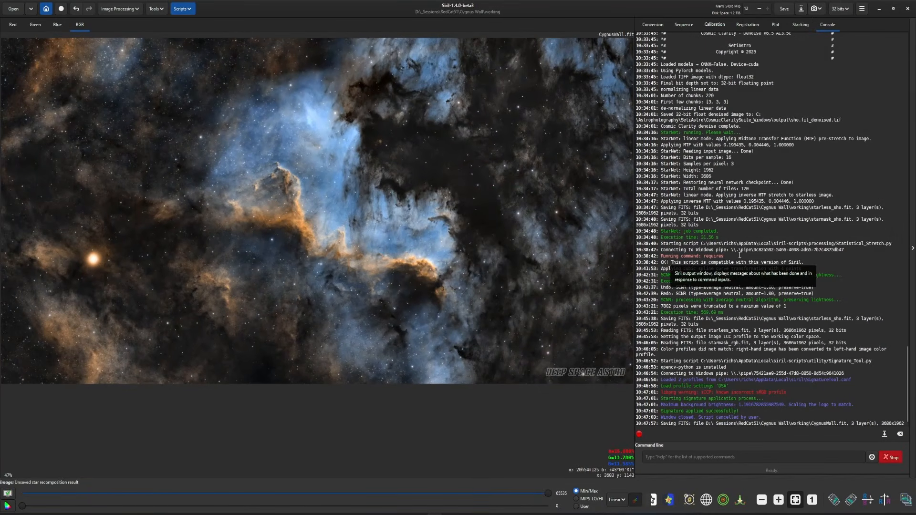